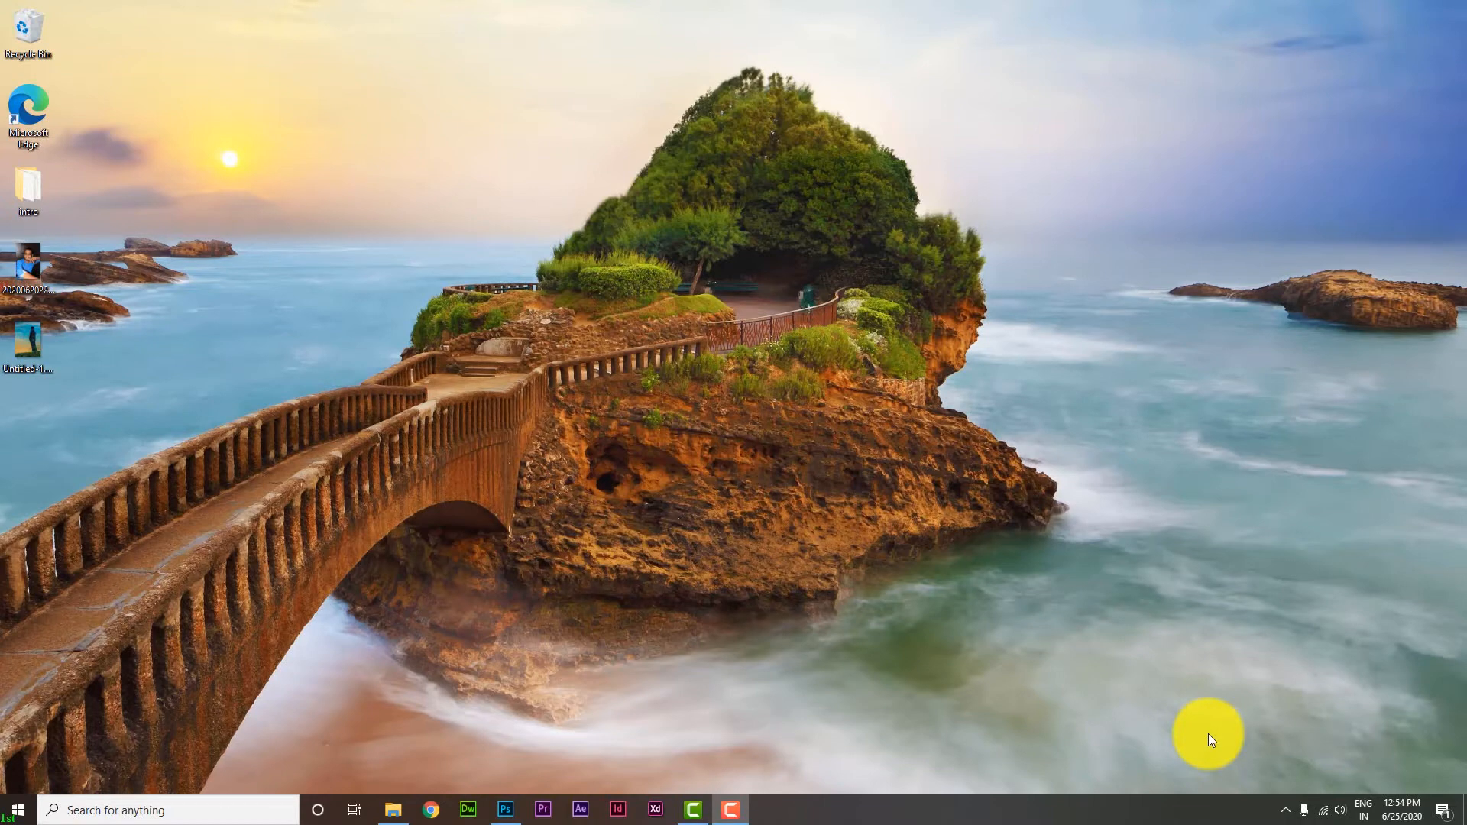
Switch to Photoshop, look through the two open phone photos, and return to the portrait of the man
mouse_move(506, 800)
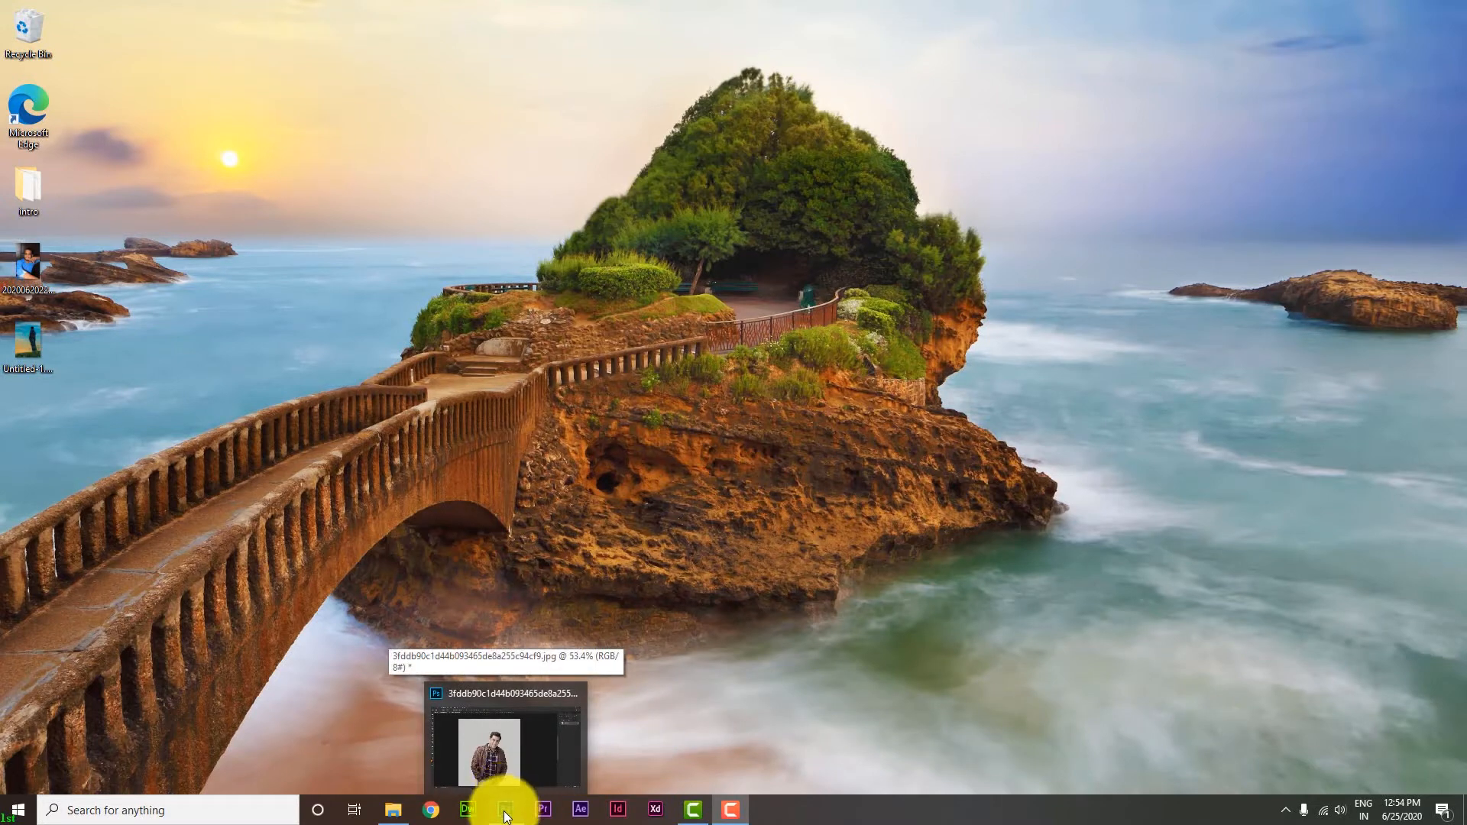
left_click(505, 803)
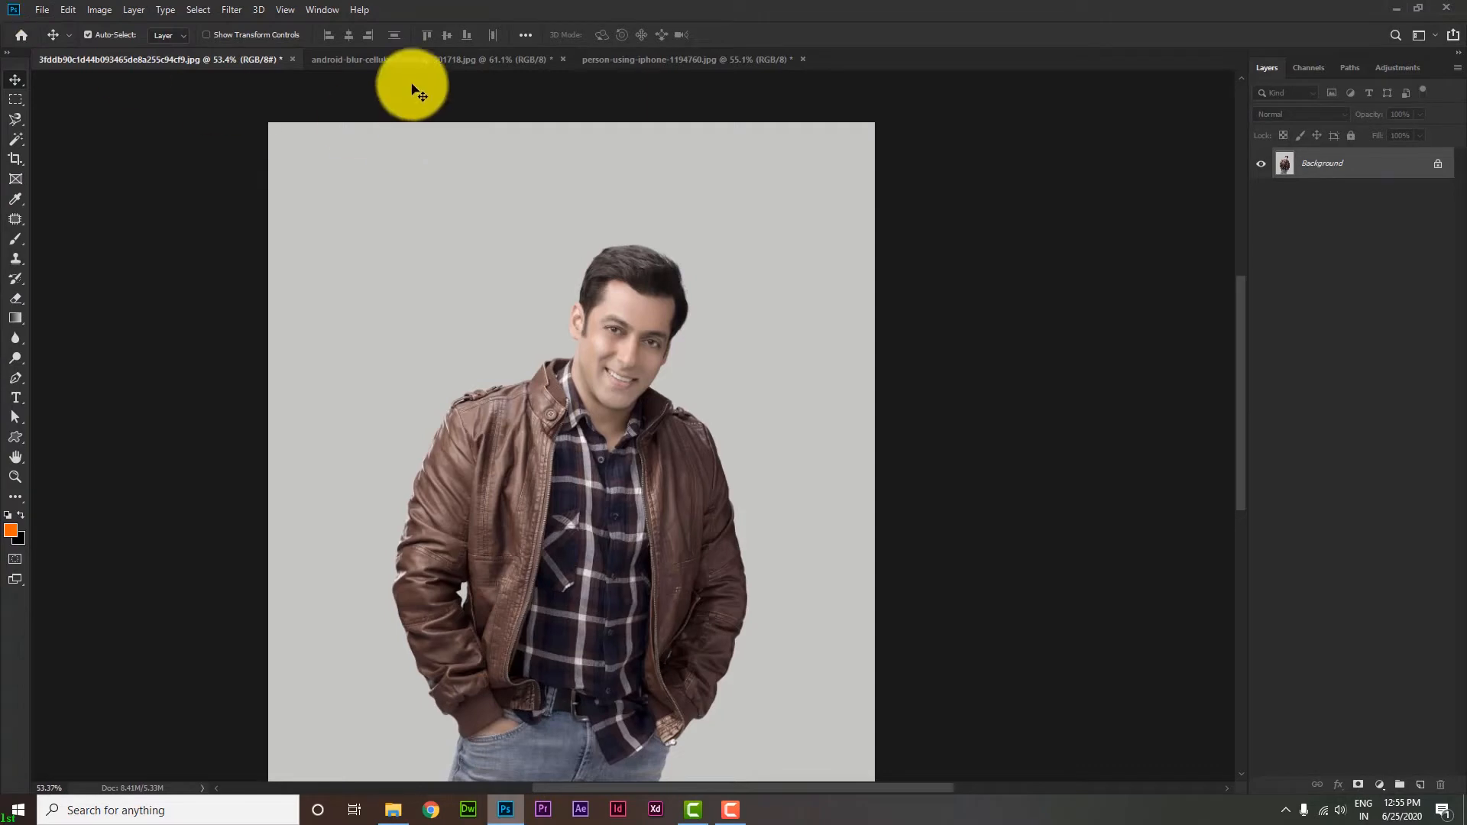
left_click(392, 58)
left_click(681, 61)
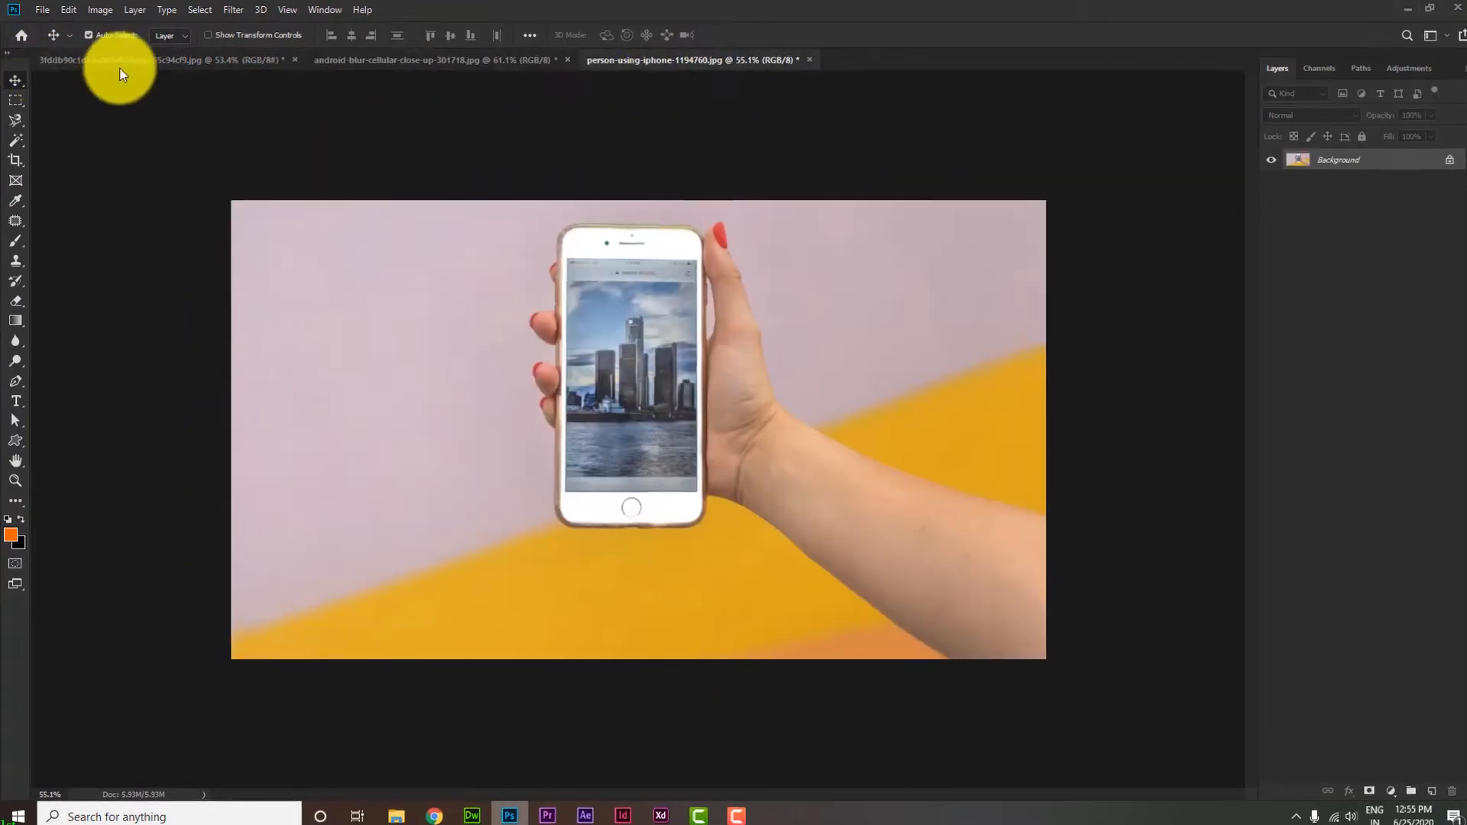
left_click(122, 59)
left_click(42, 9)
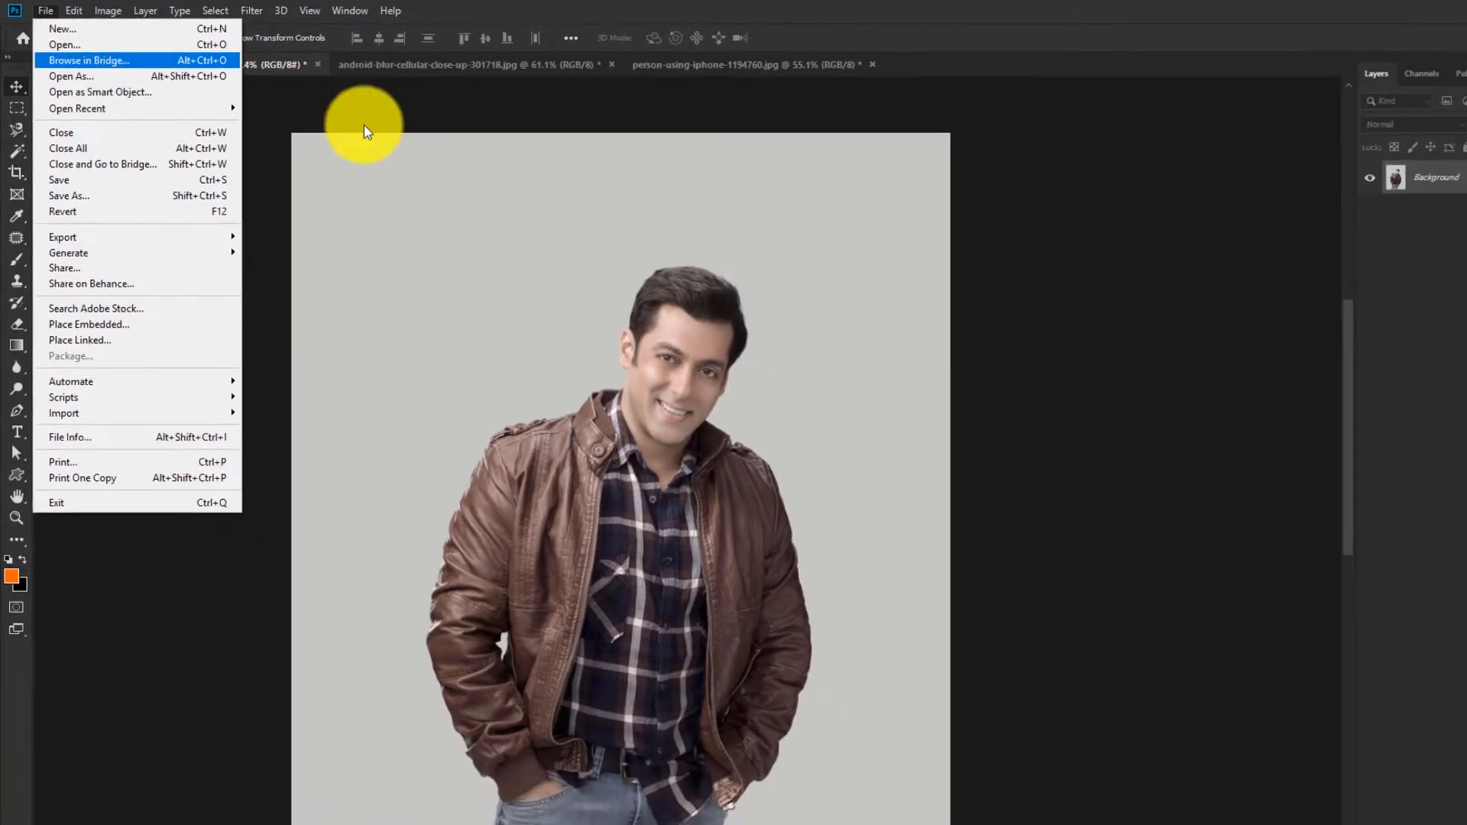
left_click(364, 129)
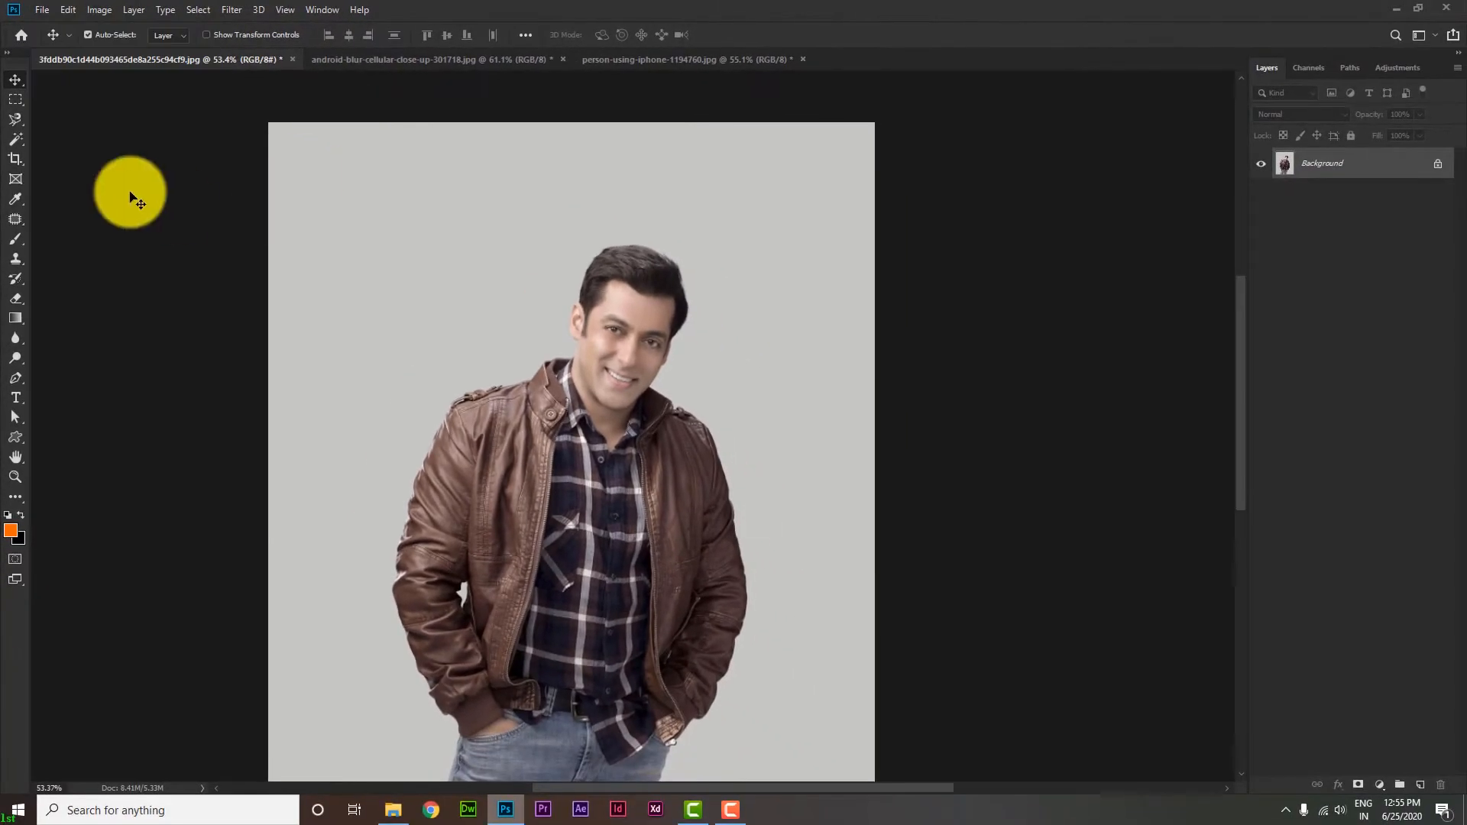
Try to select the man by tracing his outline from the hair down the shoulder with the Magnetic Lasso tool
scroll(673, 435, "down", 2)
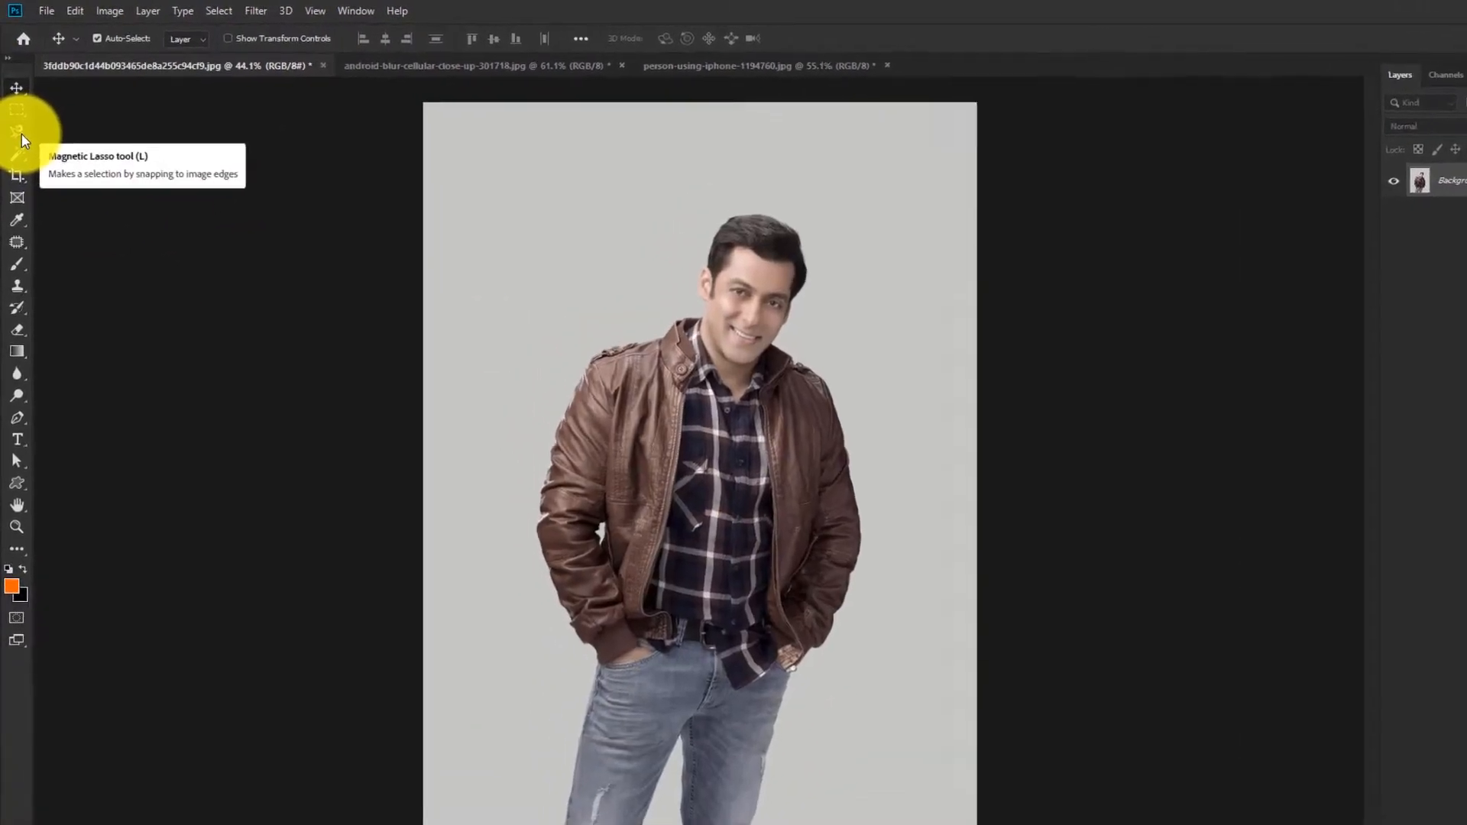
left_click(17, 130)
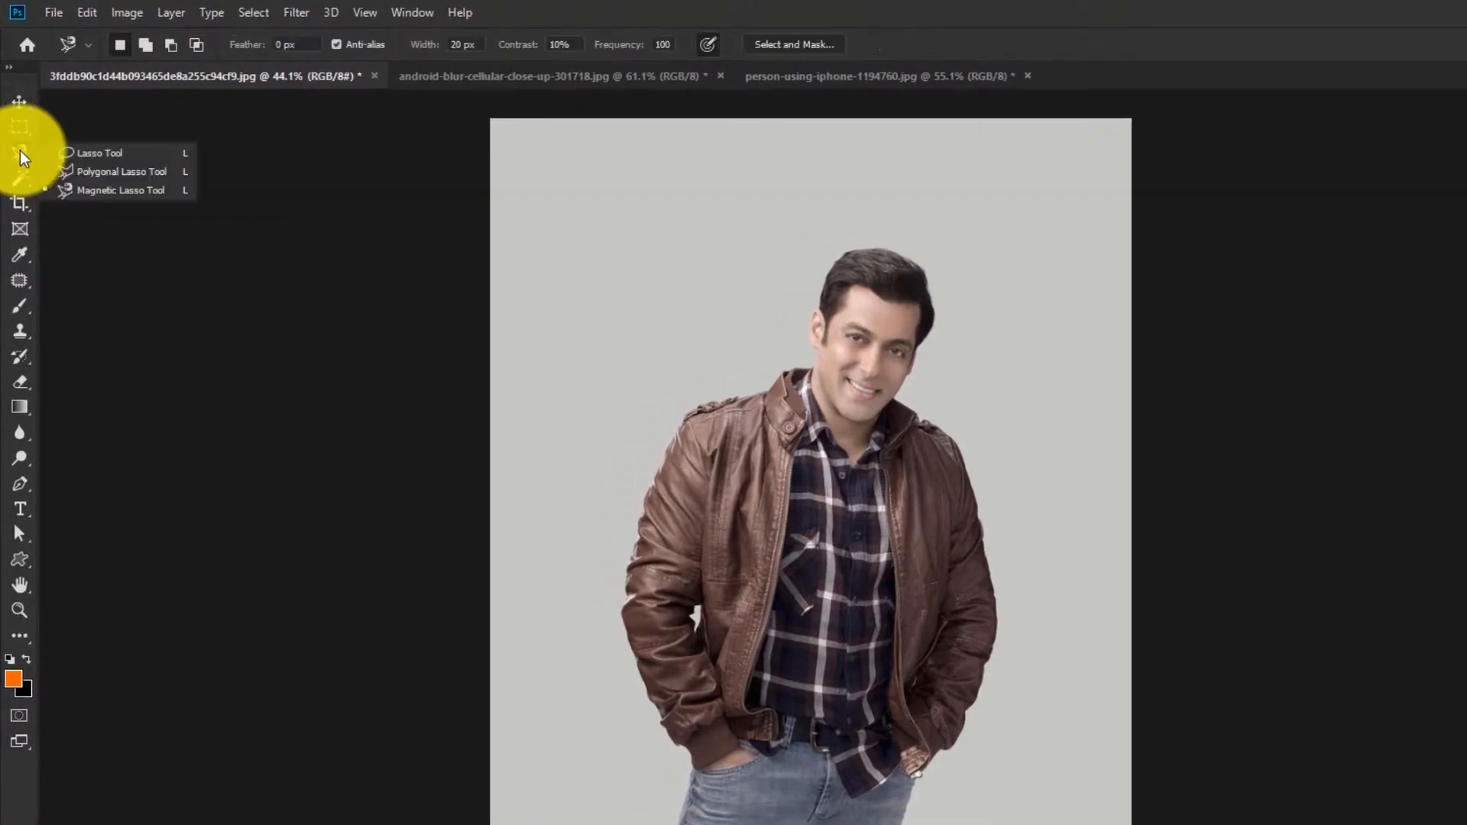
left_click(107, 190)
scroll(799, 263, "up", 3)
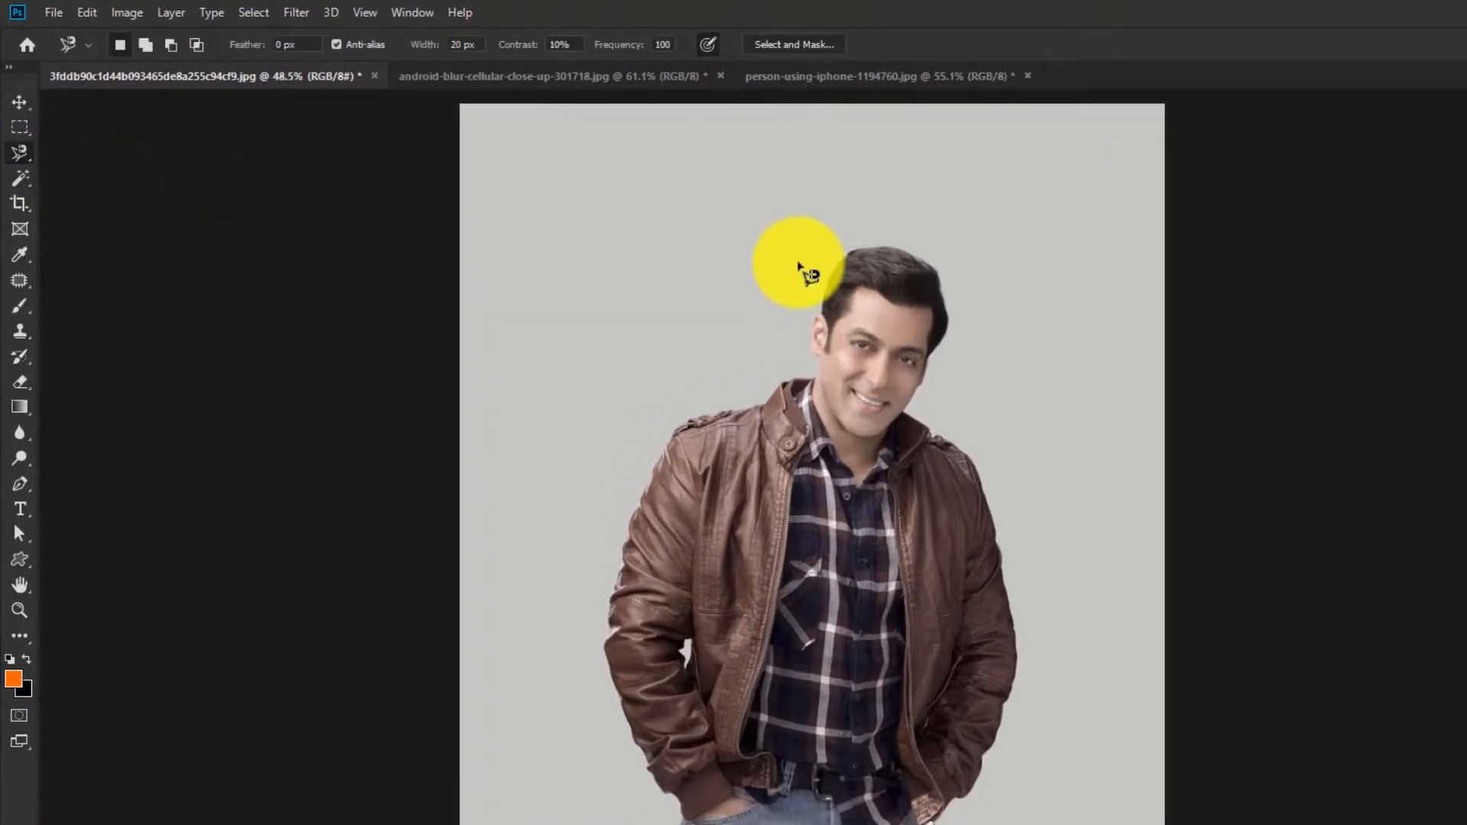
left_click(849, 265)
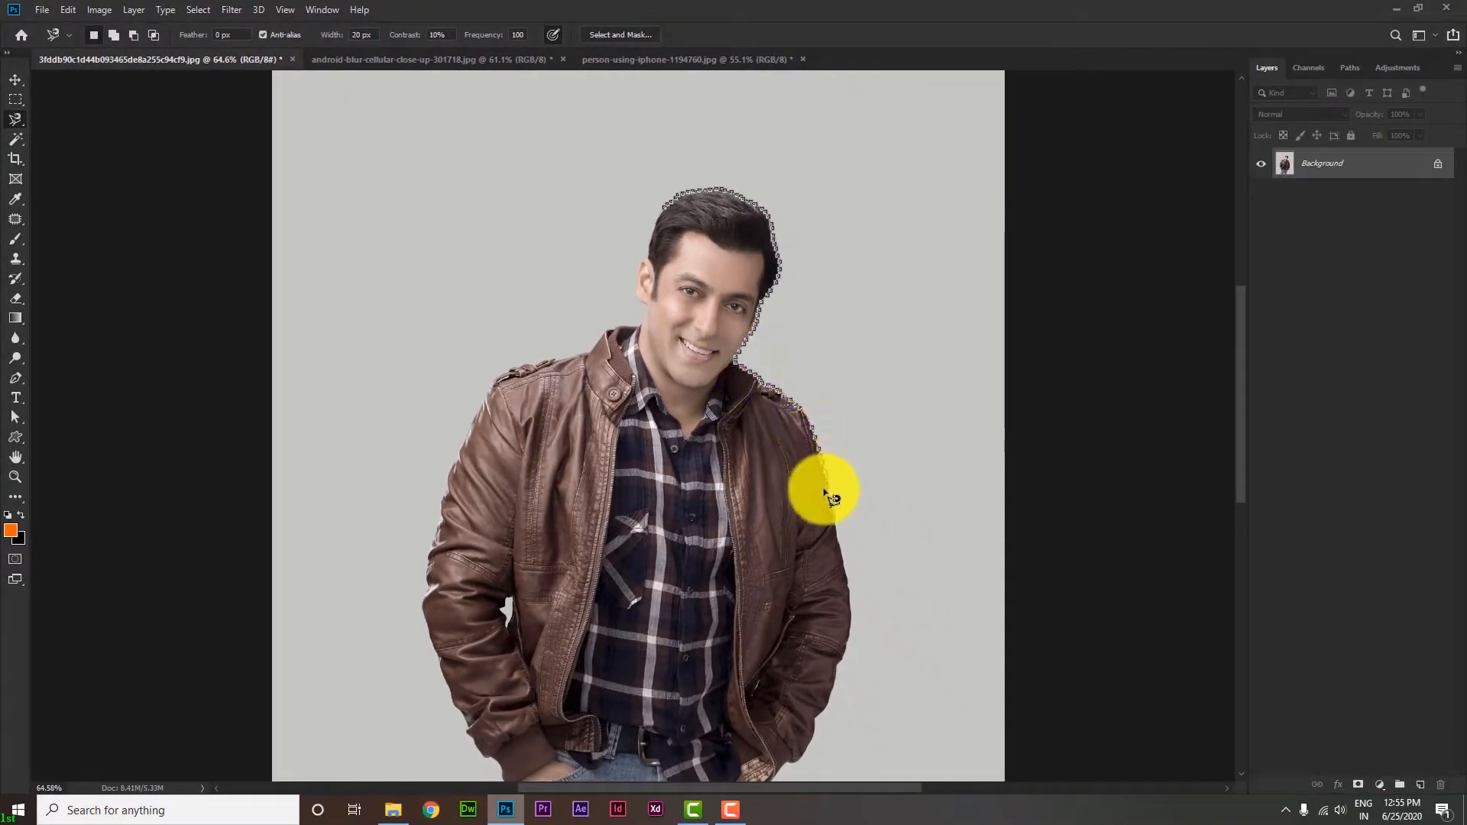
scroll(757, 478, "down", 3)
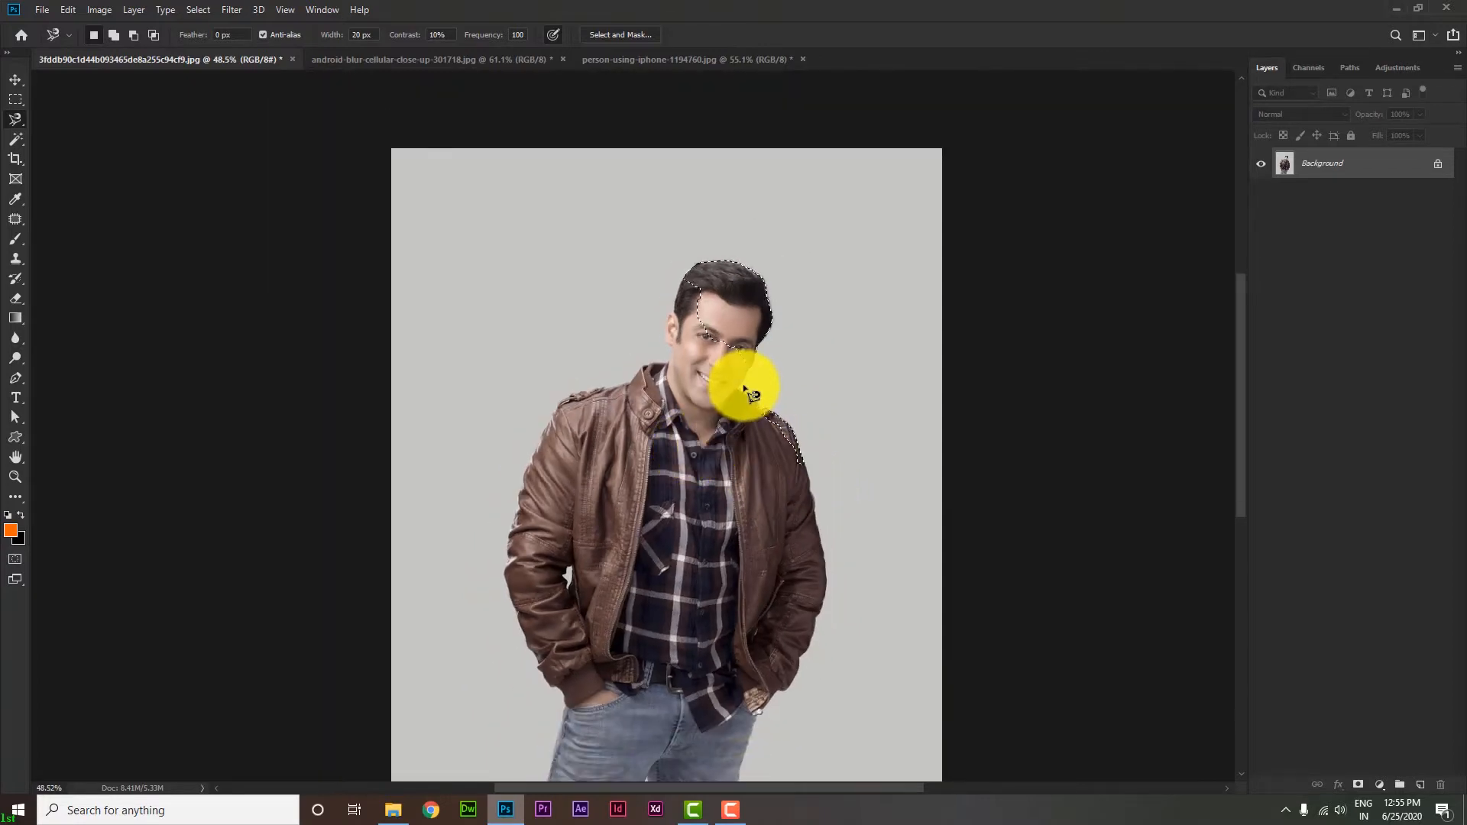
Clear the lasso selection, unlock the portrait's Background layer, and activate the Magic Wand tool
left_click(1440, 164)
scroll(668, 416, "down", 2)
scroll(639, 439, "up", 1)
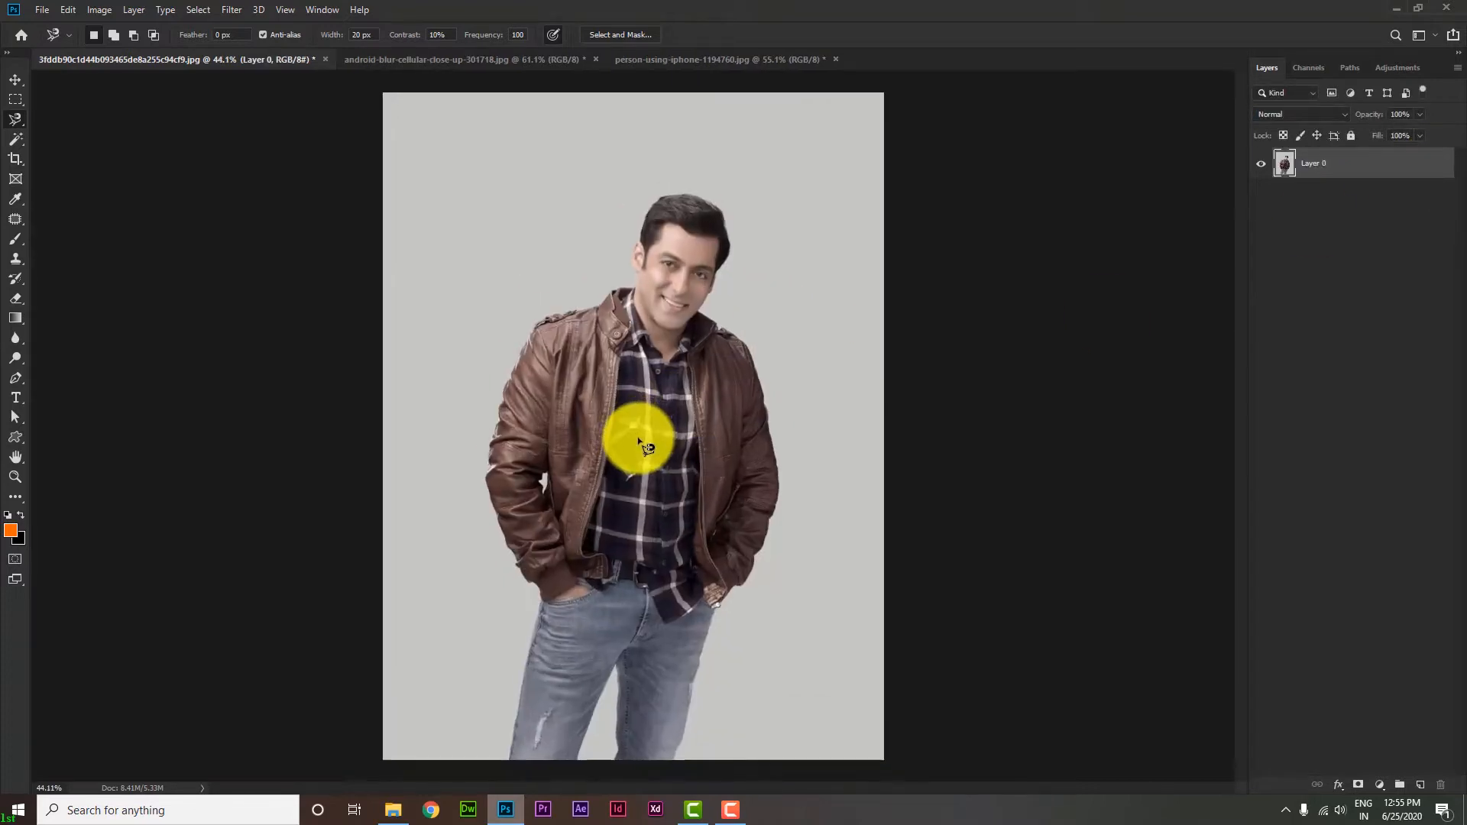
left_click(16, 145)
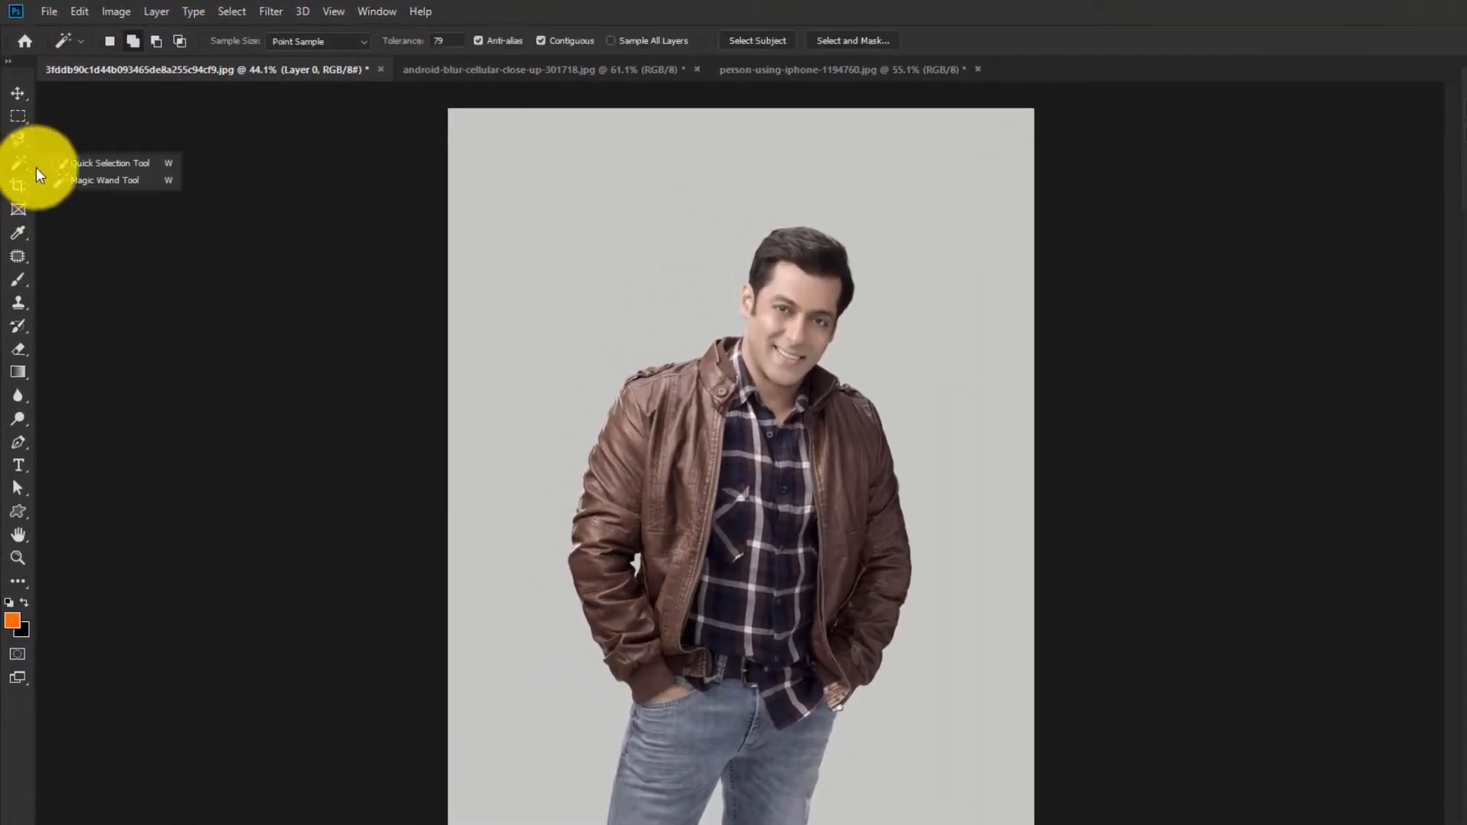
left_click(101, 180)
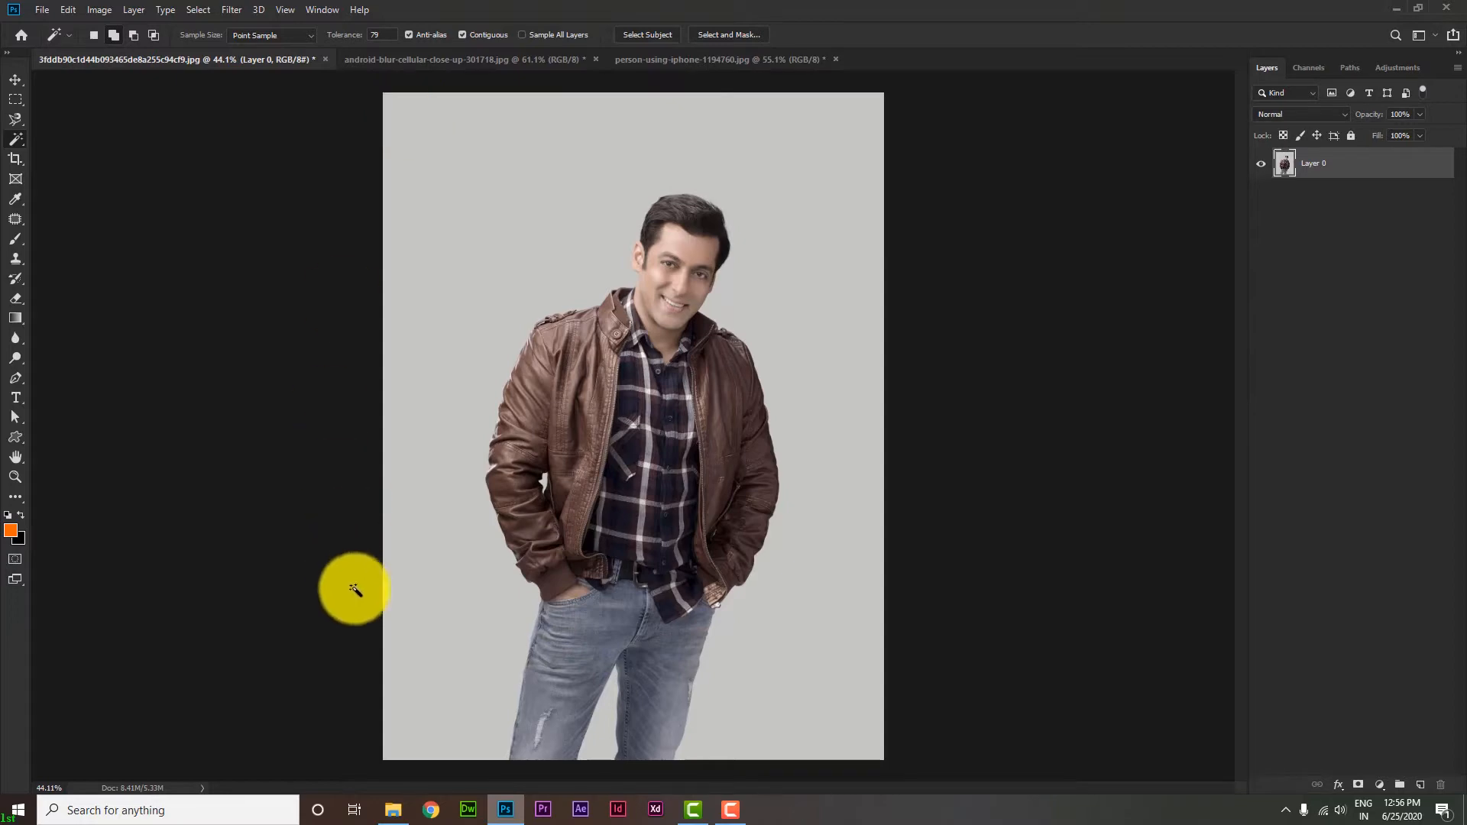
Try selecting the grey background with the Magic Wand at the current tolerance and check the selection edges on the man
left_click(409, 711)
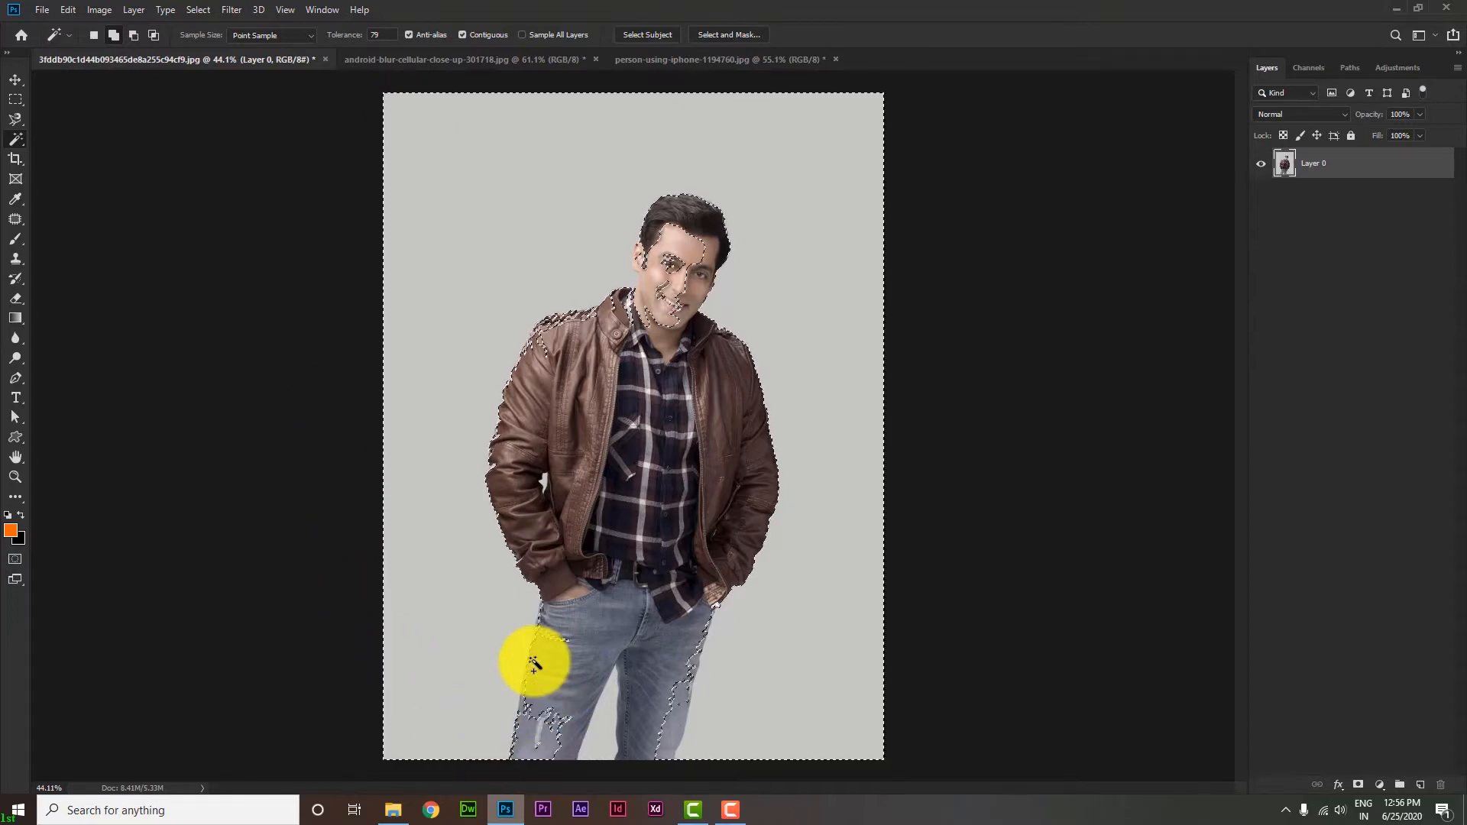
scroll(534, 661, "up", 3)
scroll(544, 547, "down", 2)
scroll(422, 449, "up", 10)
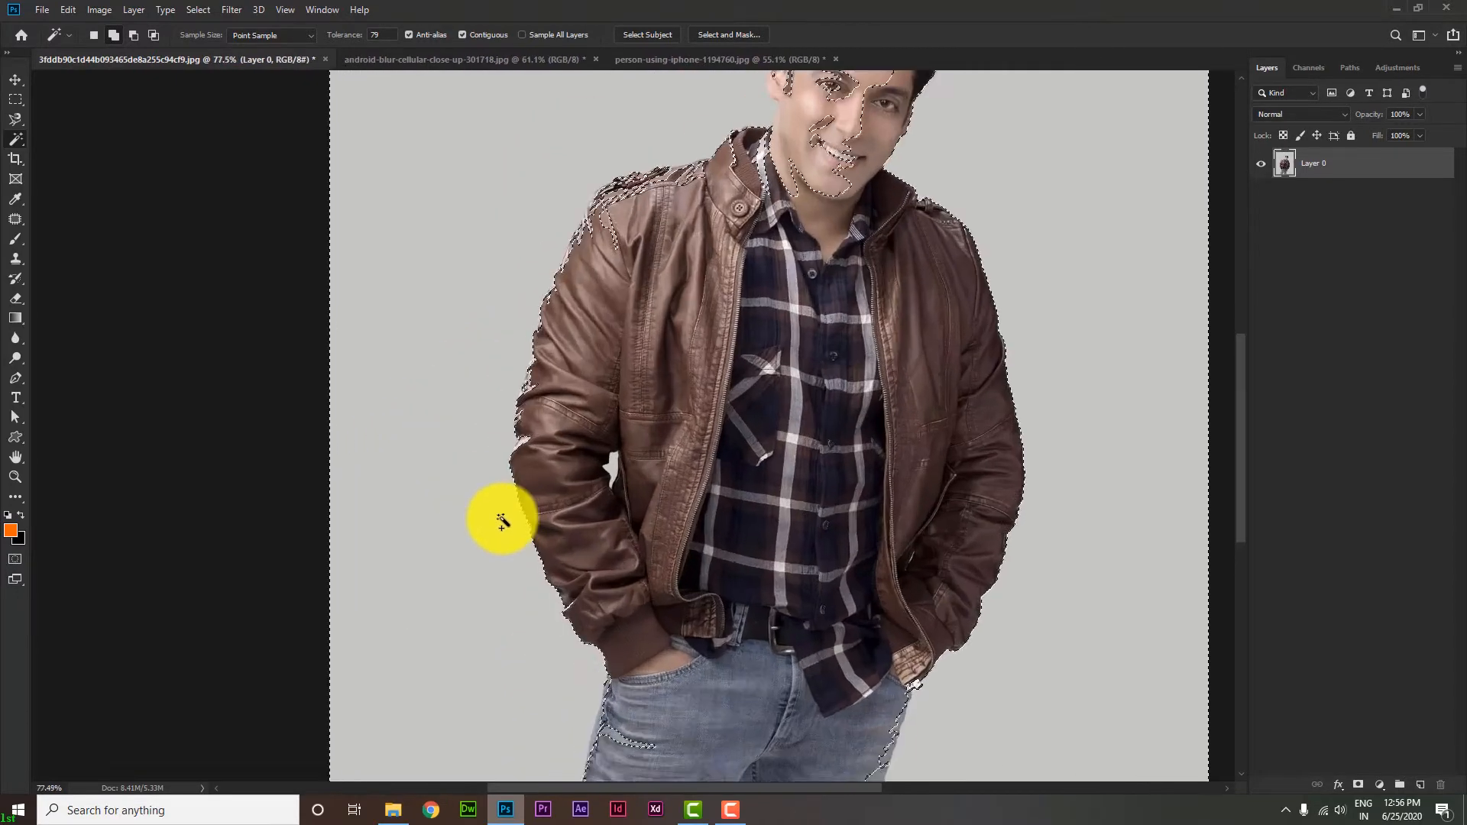
scroll(525, 498, "down", 10)
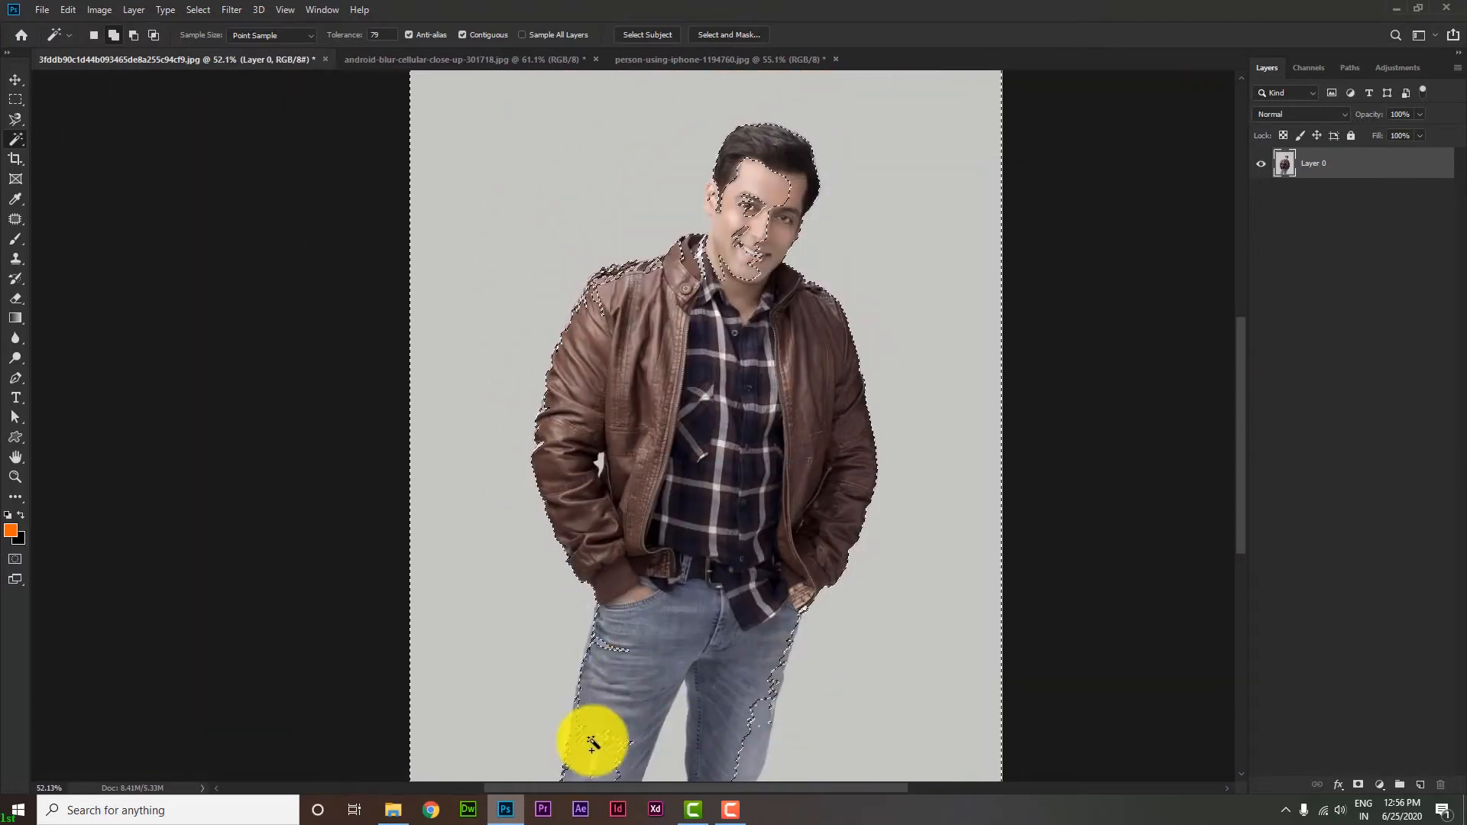
scroll(599, 710, "down", 1)
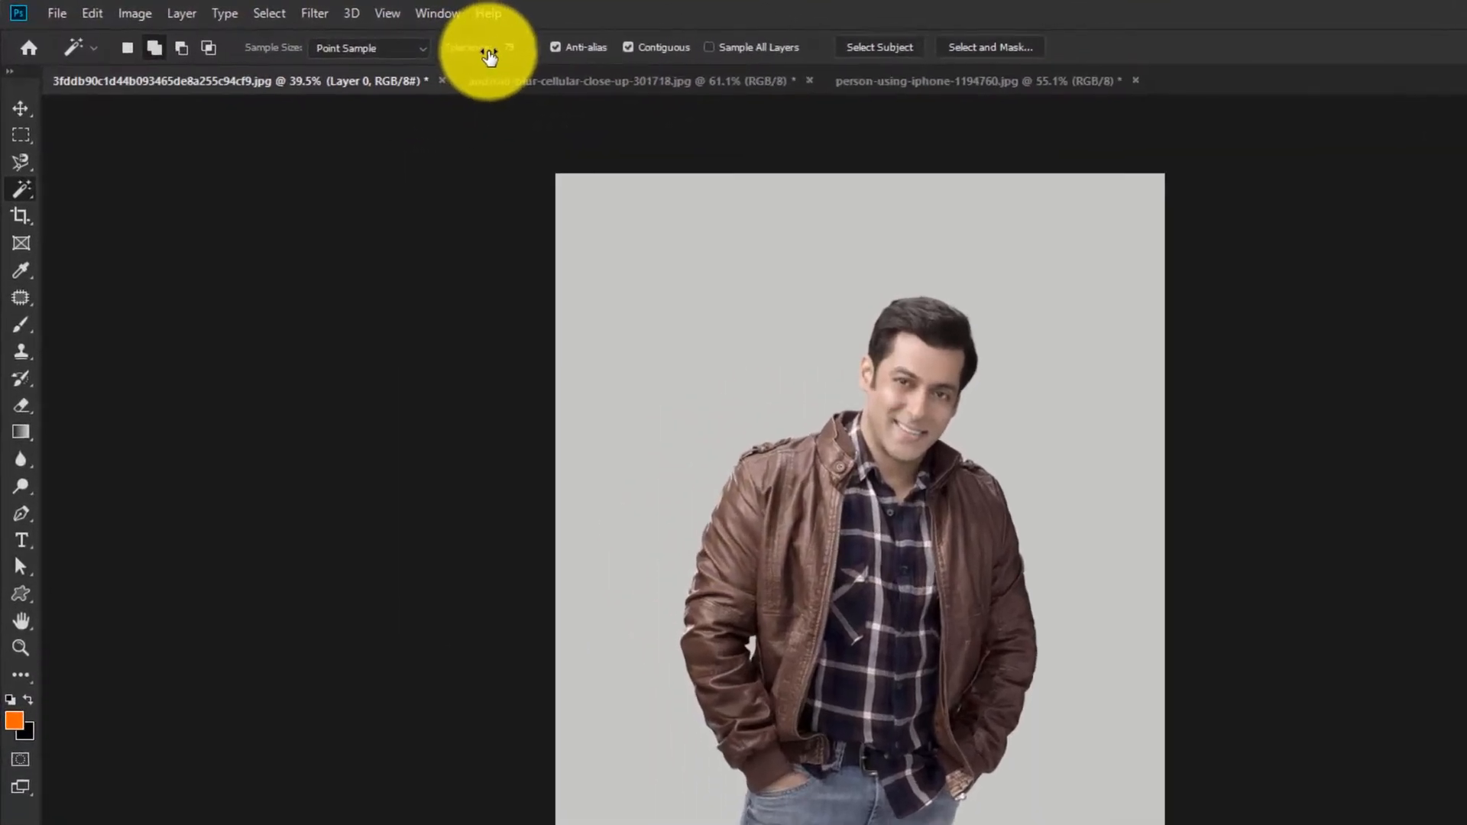
Set the Magic Wand tolerance to 13 and select the grey background around the man
left_click_drag(490, 53, 406, 98)
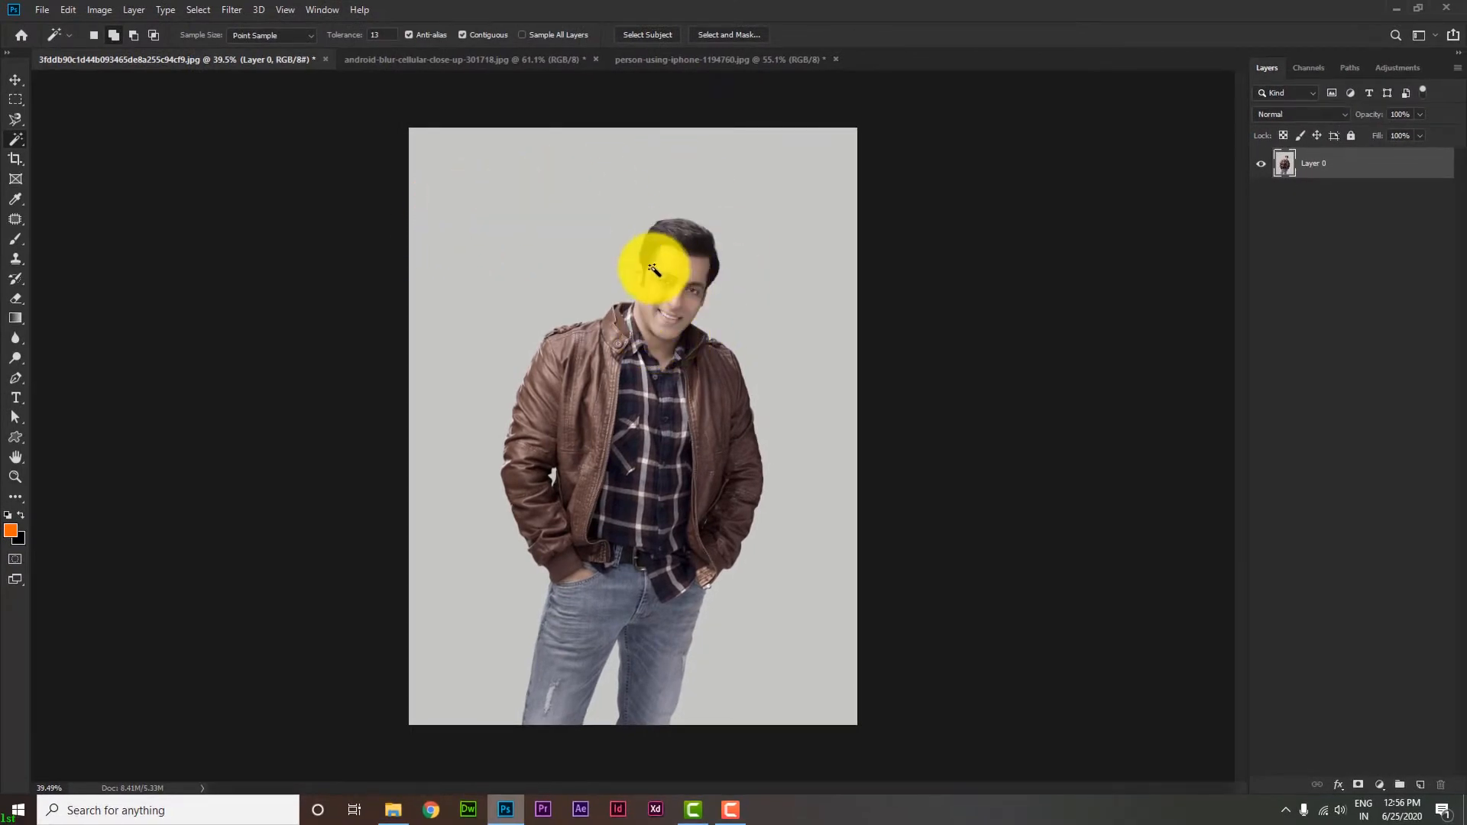
scroll(619, 337, "up", 3)
scroll(553, 265, "down", 2)
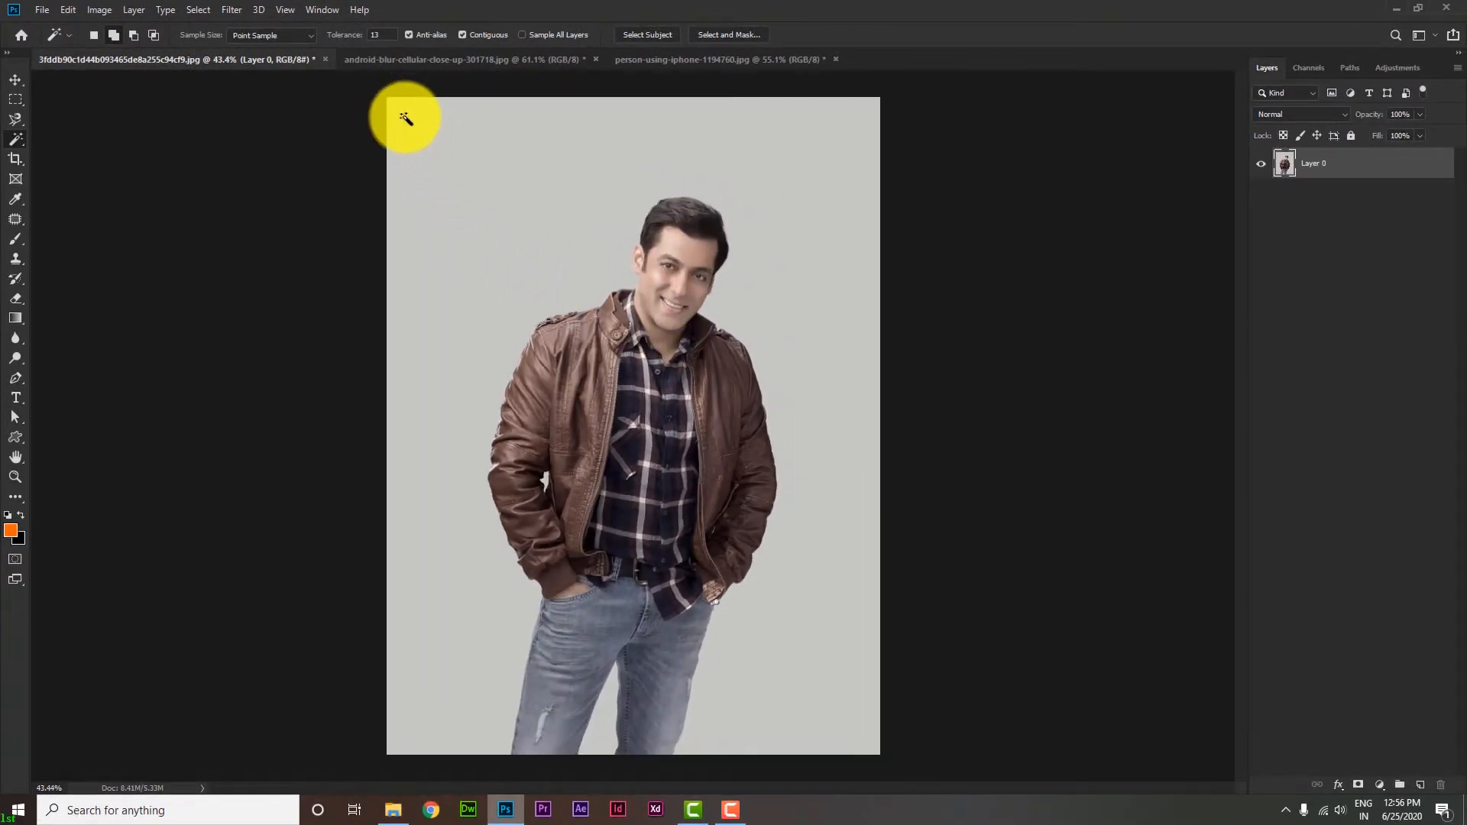
left_click(405, 118)
Examine the selection border around the man's head, jacket and jeans, and at the gap between his legs
scroll(609, 317, "up", 5)
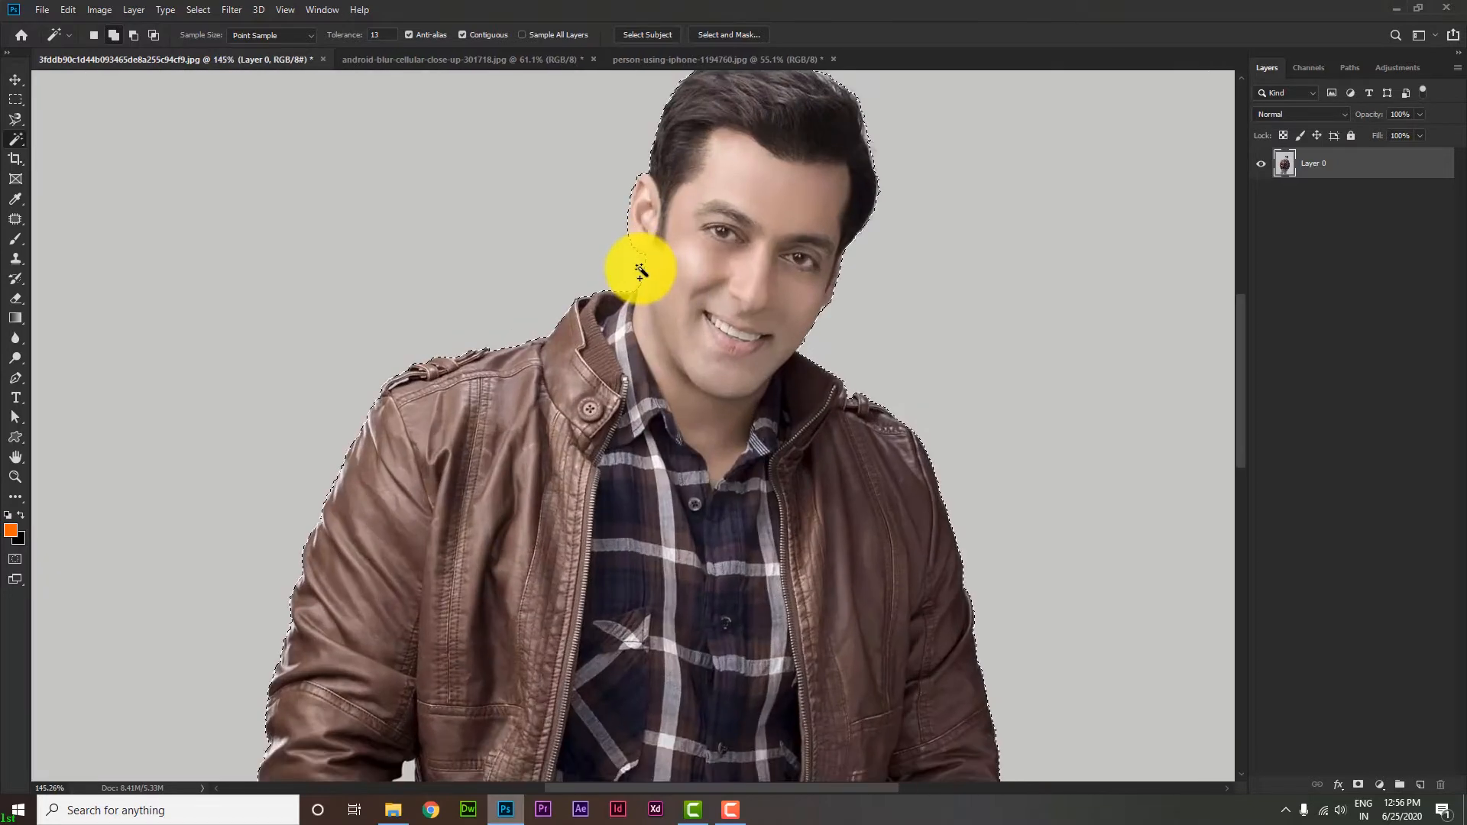
scroll(645, 288, "down", 1)
scroll(639, 279, "up", 1)
scroll(655, 301, "down", 2)
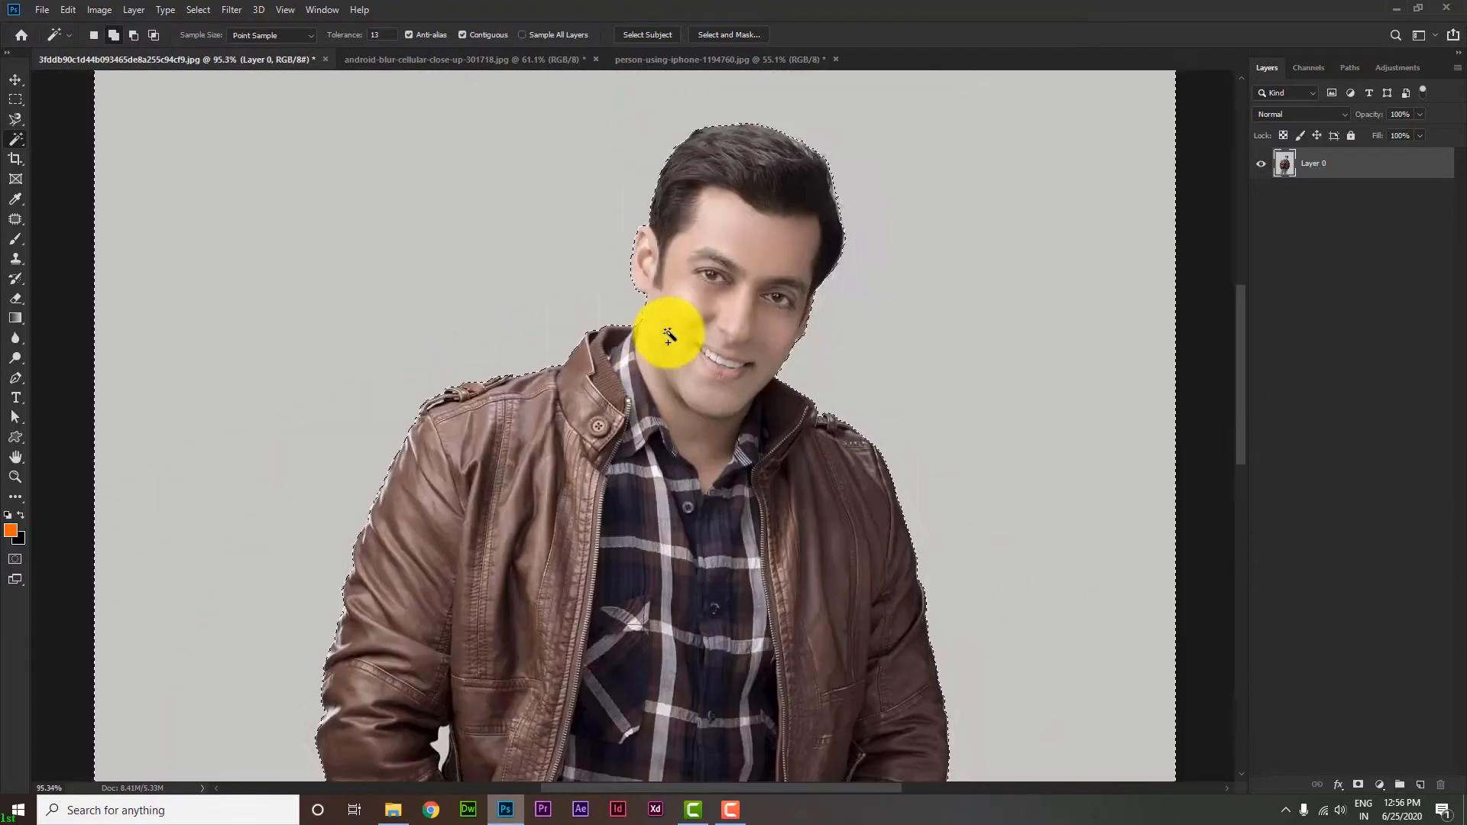
scroll(668, 334, "down", 2)
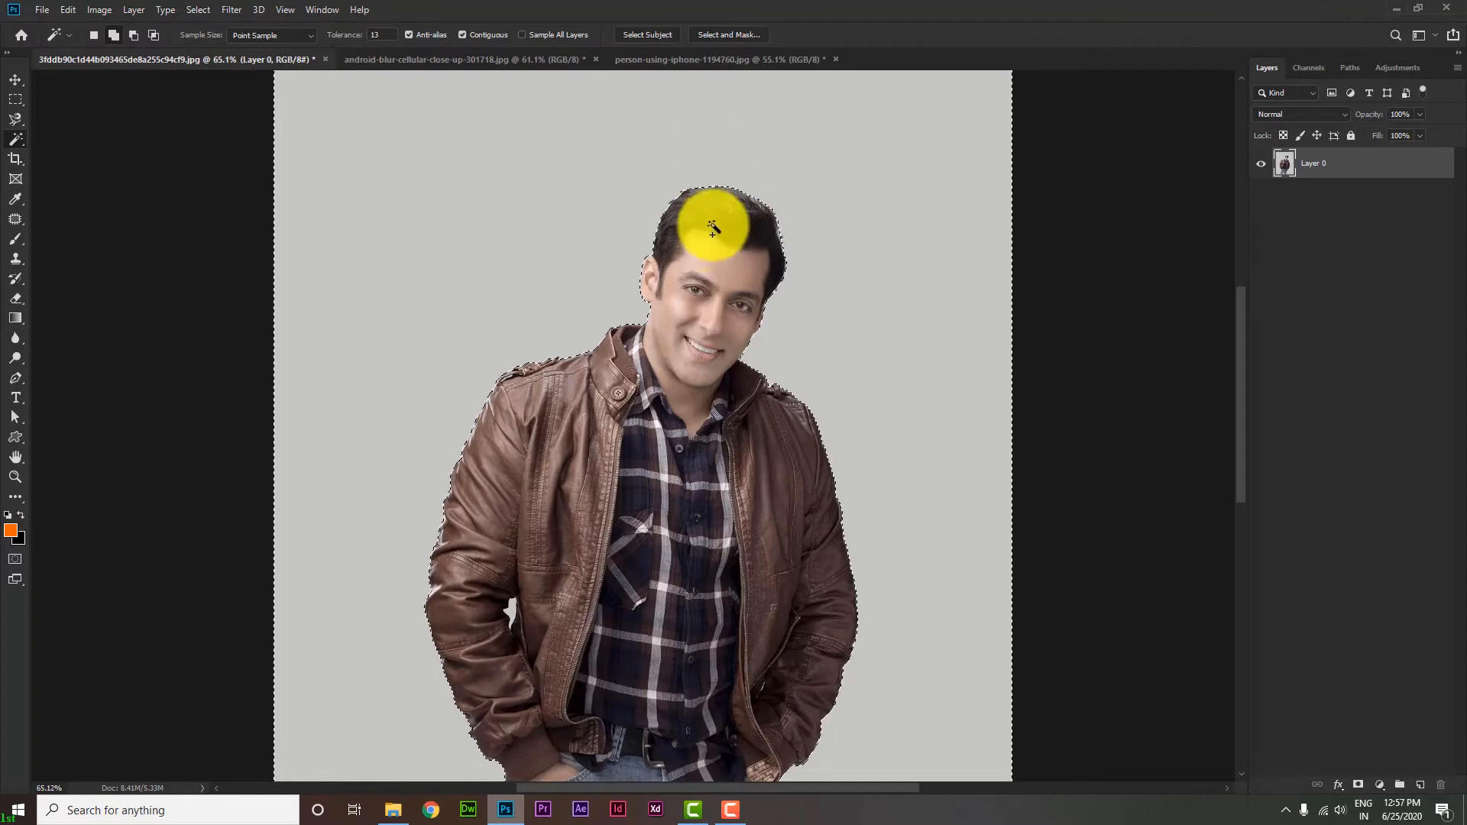
scroll(675, 416, "down", 5)
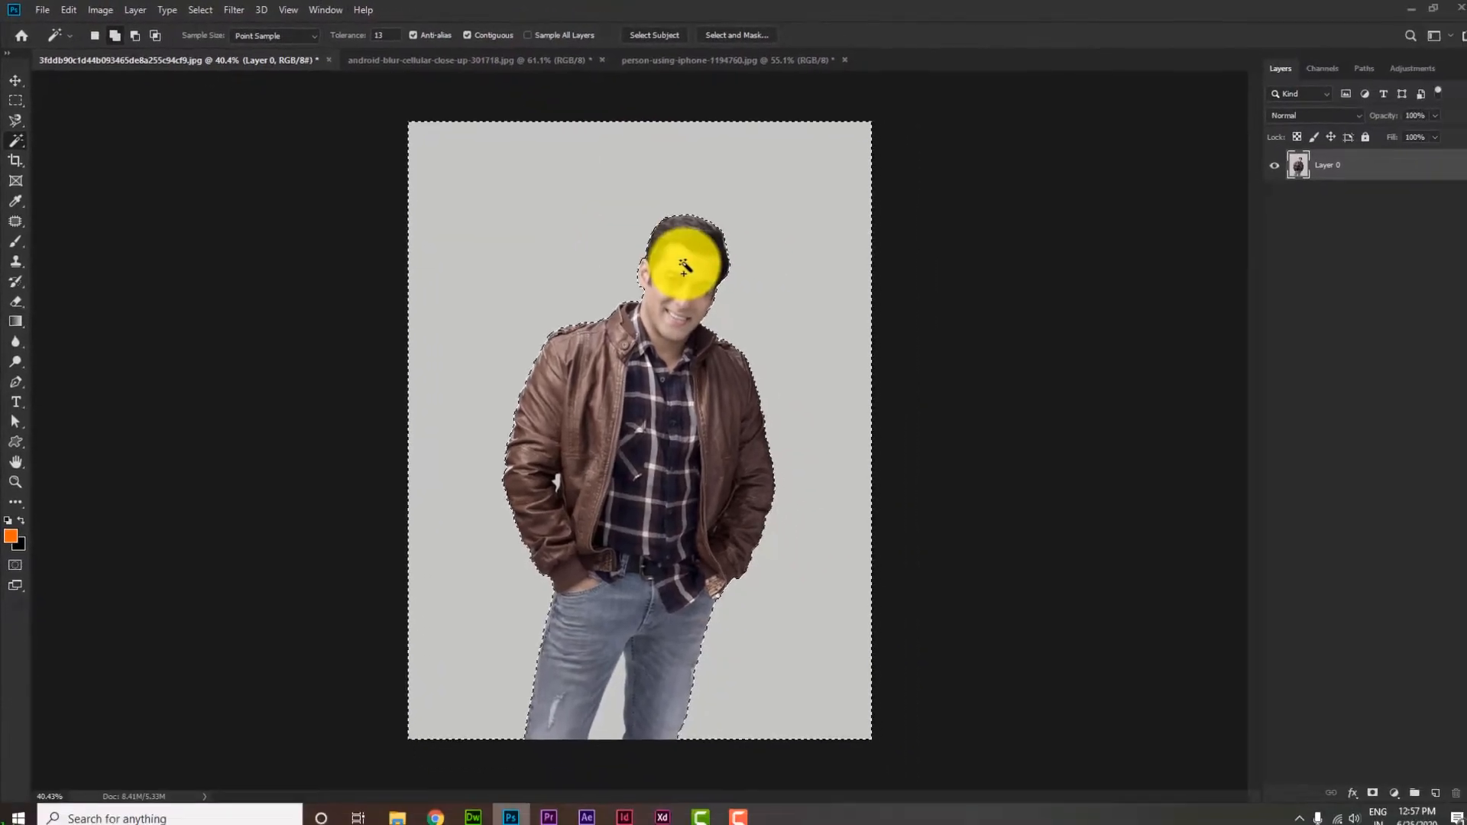
key("ctrl+minus")
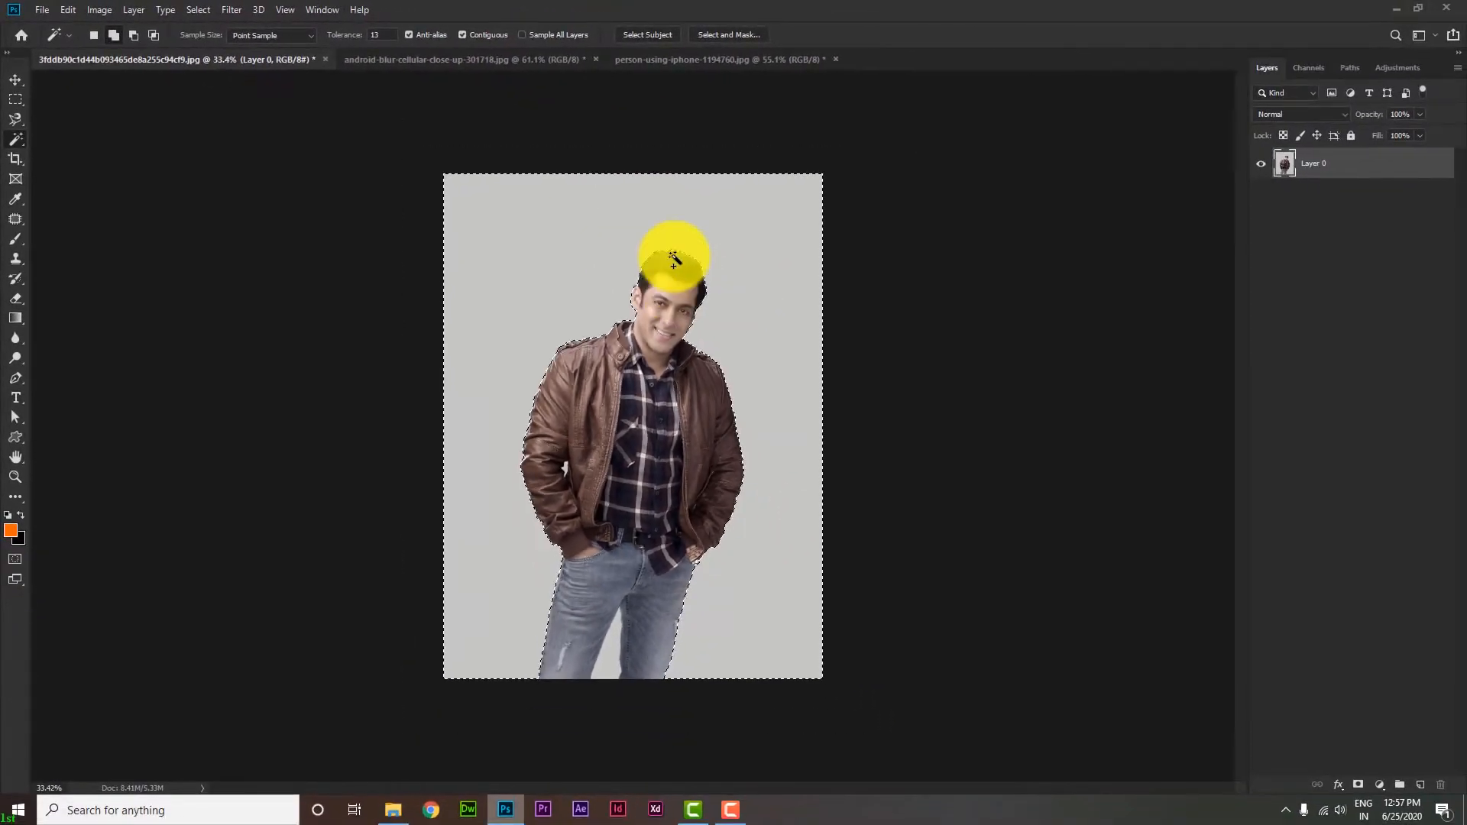
key("ctrl+plus")
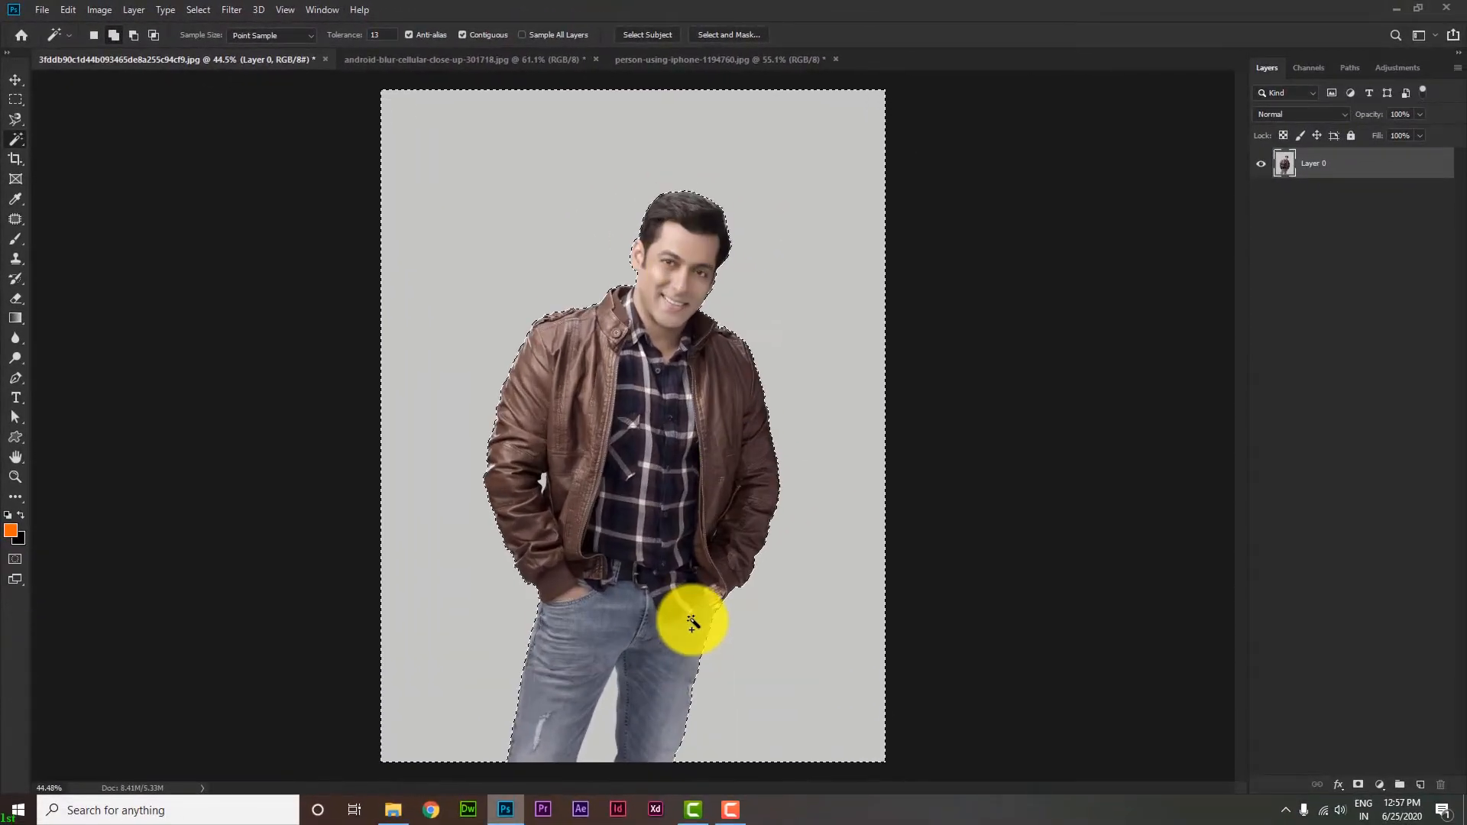
scroll(695, 563, "up", 1)
scroll(694, 564, "down", 4)
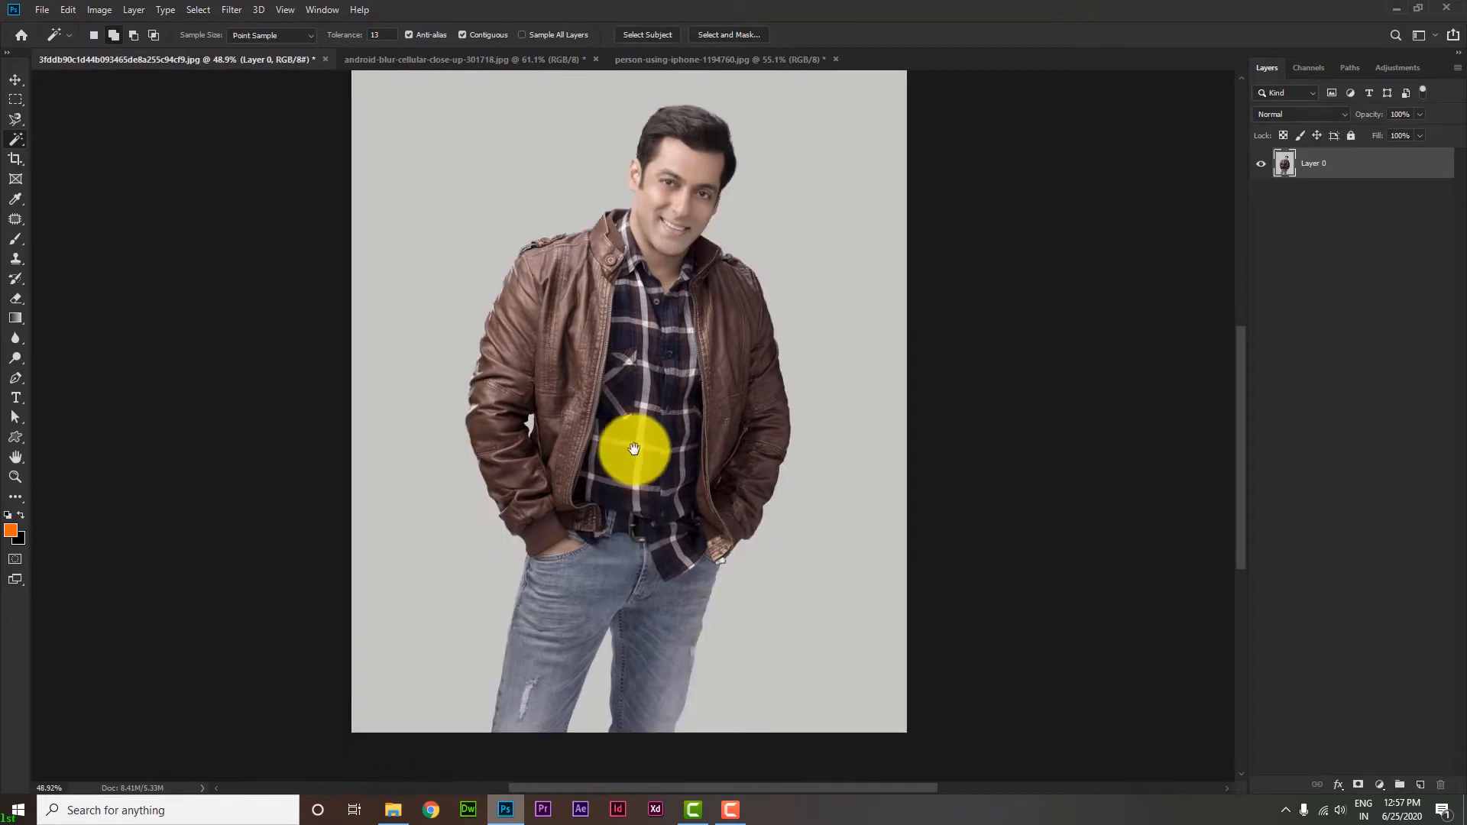
scroll(583, 613, "up", 2)
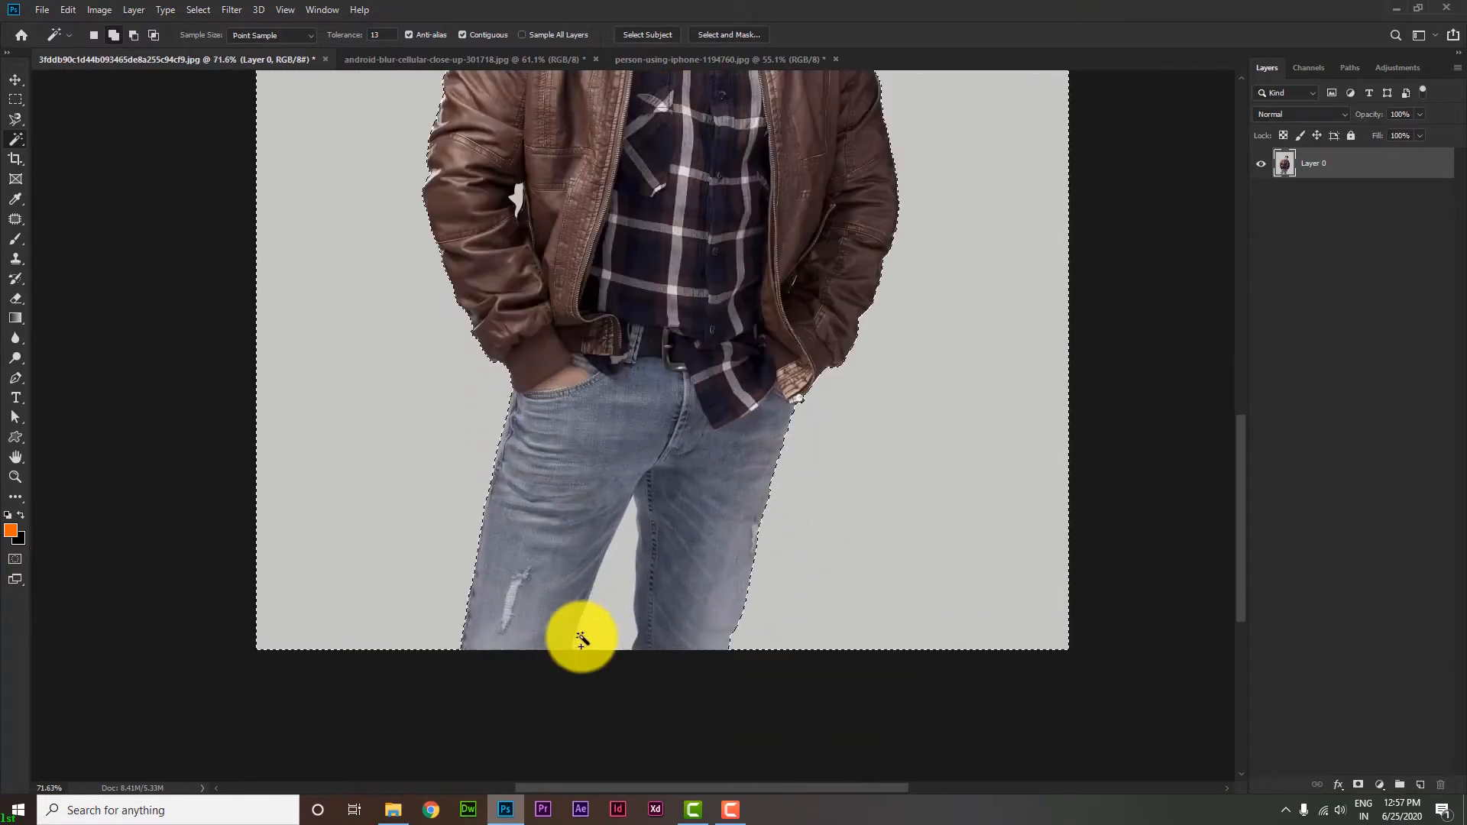
scroll(746, 576, "up", 2)
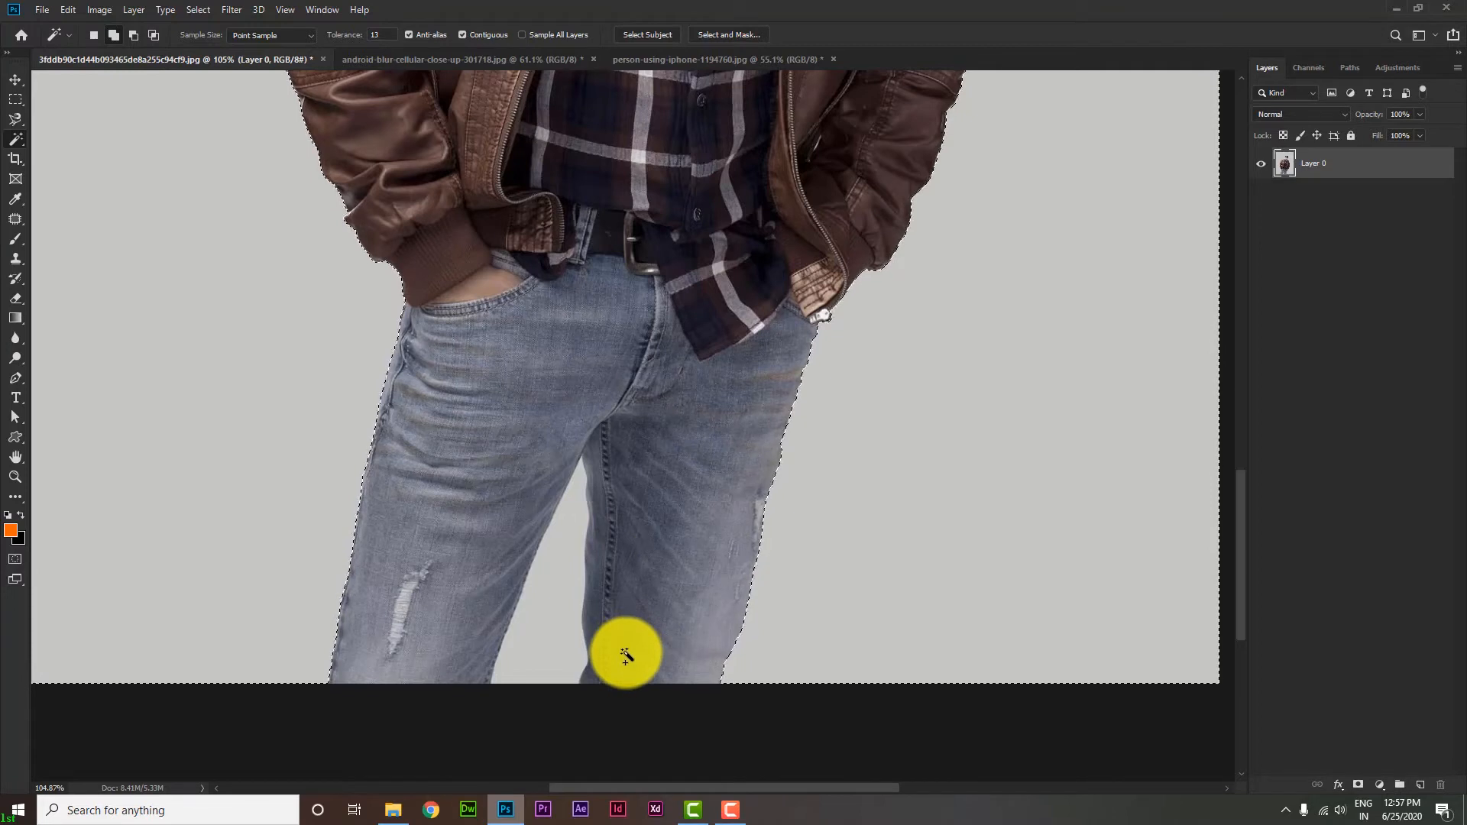
Turn off Contiguous for the Magic Wand, extend the selection to the enclosed grey gaps, and check it across the man's clothes
left_click(462, 34)
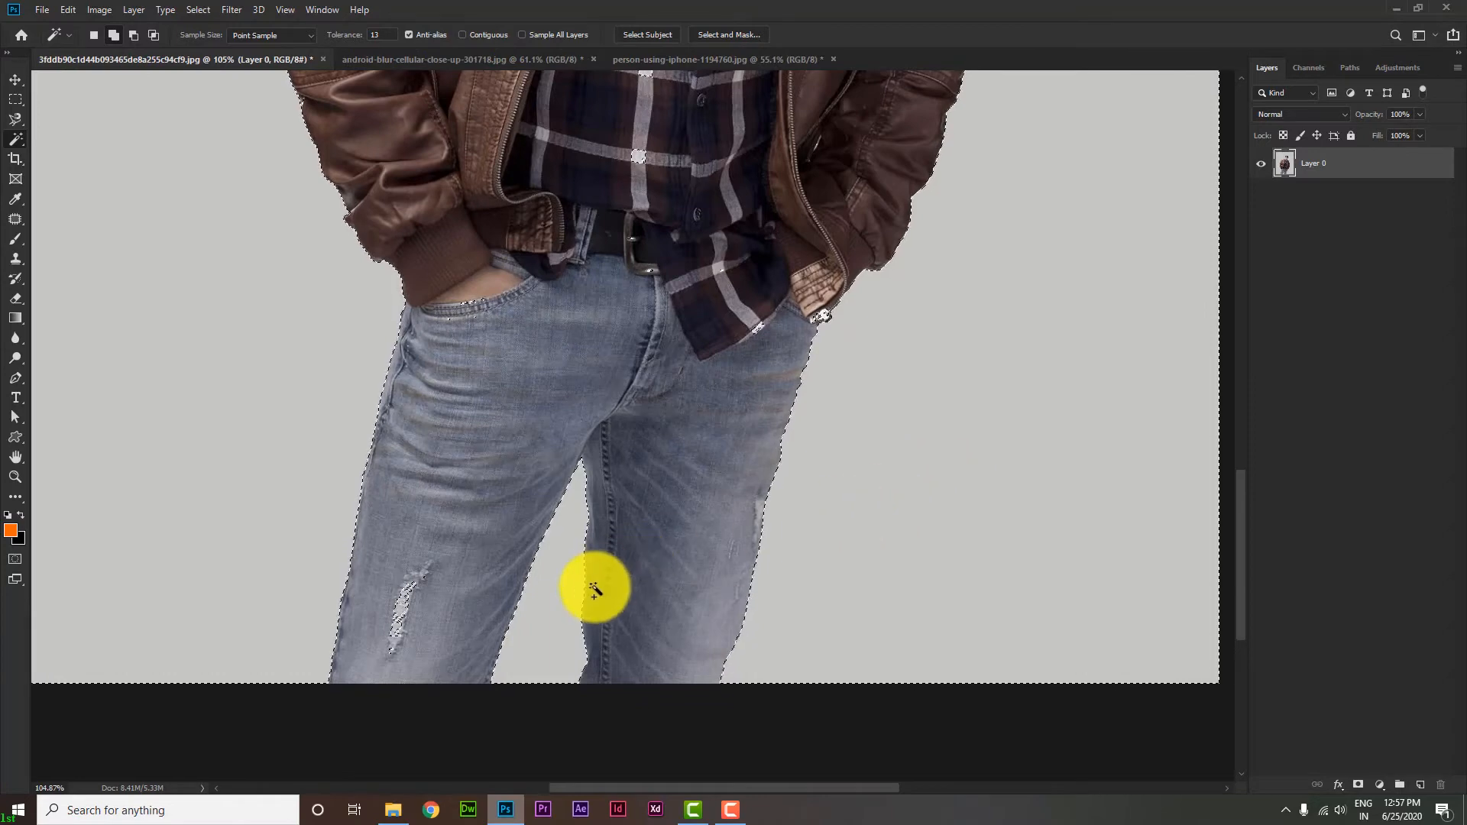
scroll(573, 618, "up", 1)
scroll(574, 619, "down", 2)
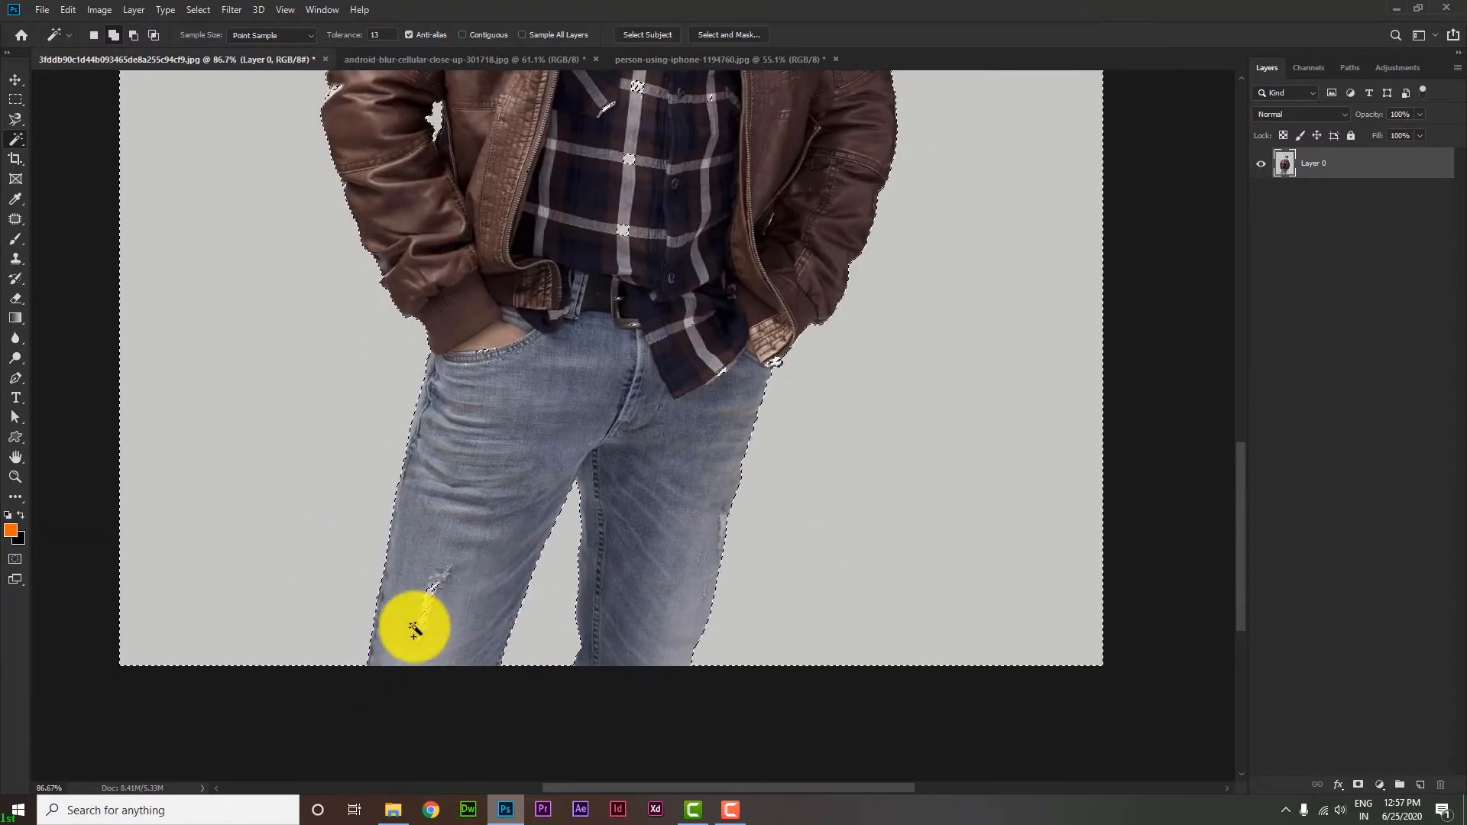
scroll(428, 615, "up", 2)
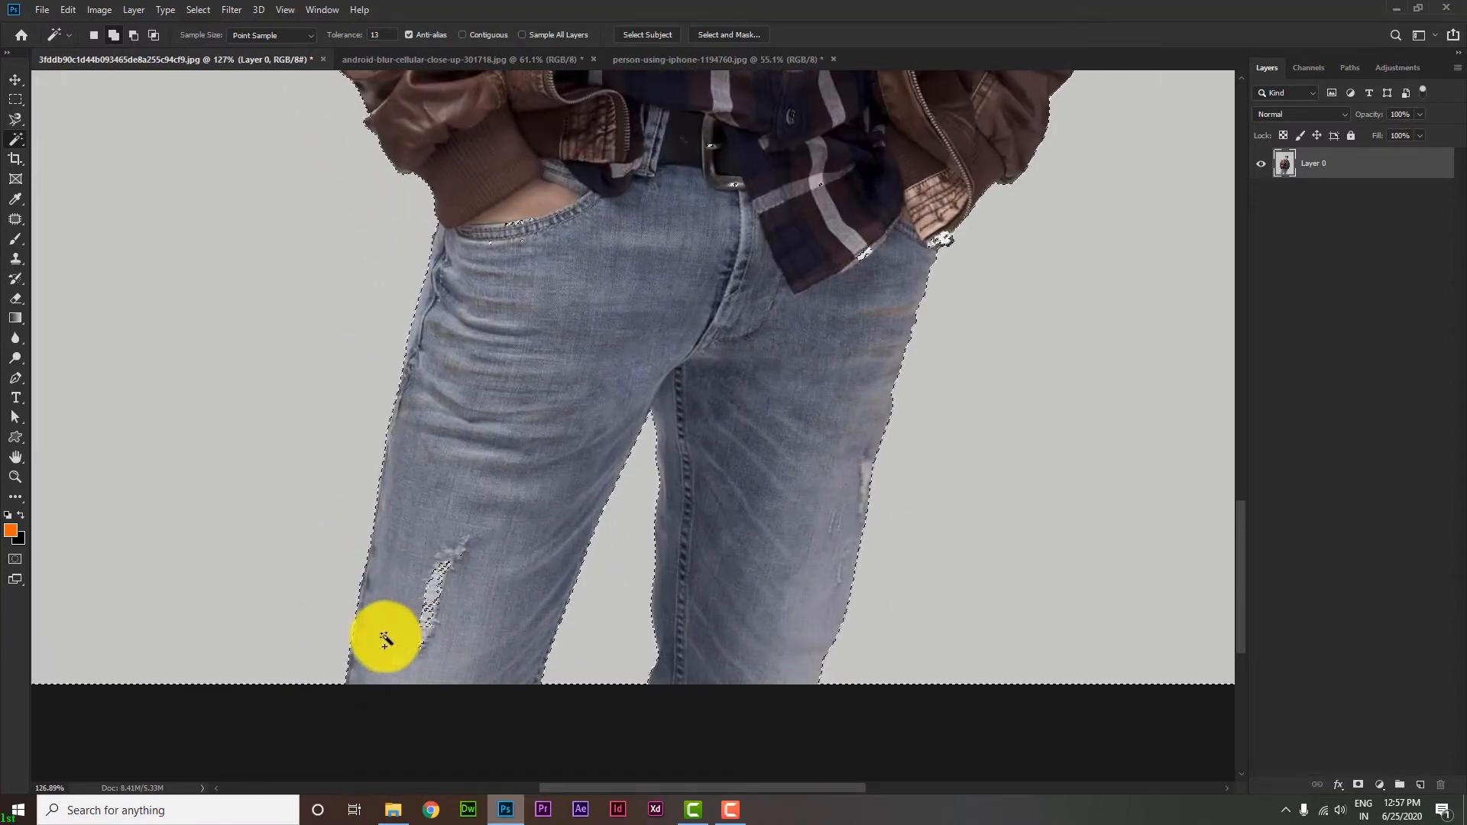
scroll(459, 585, "down", 6)
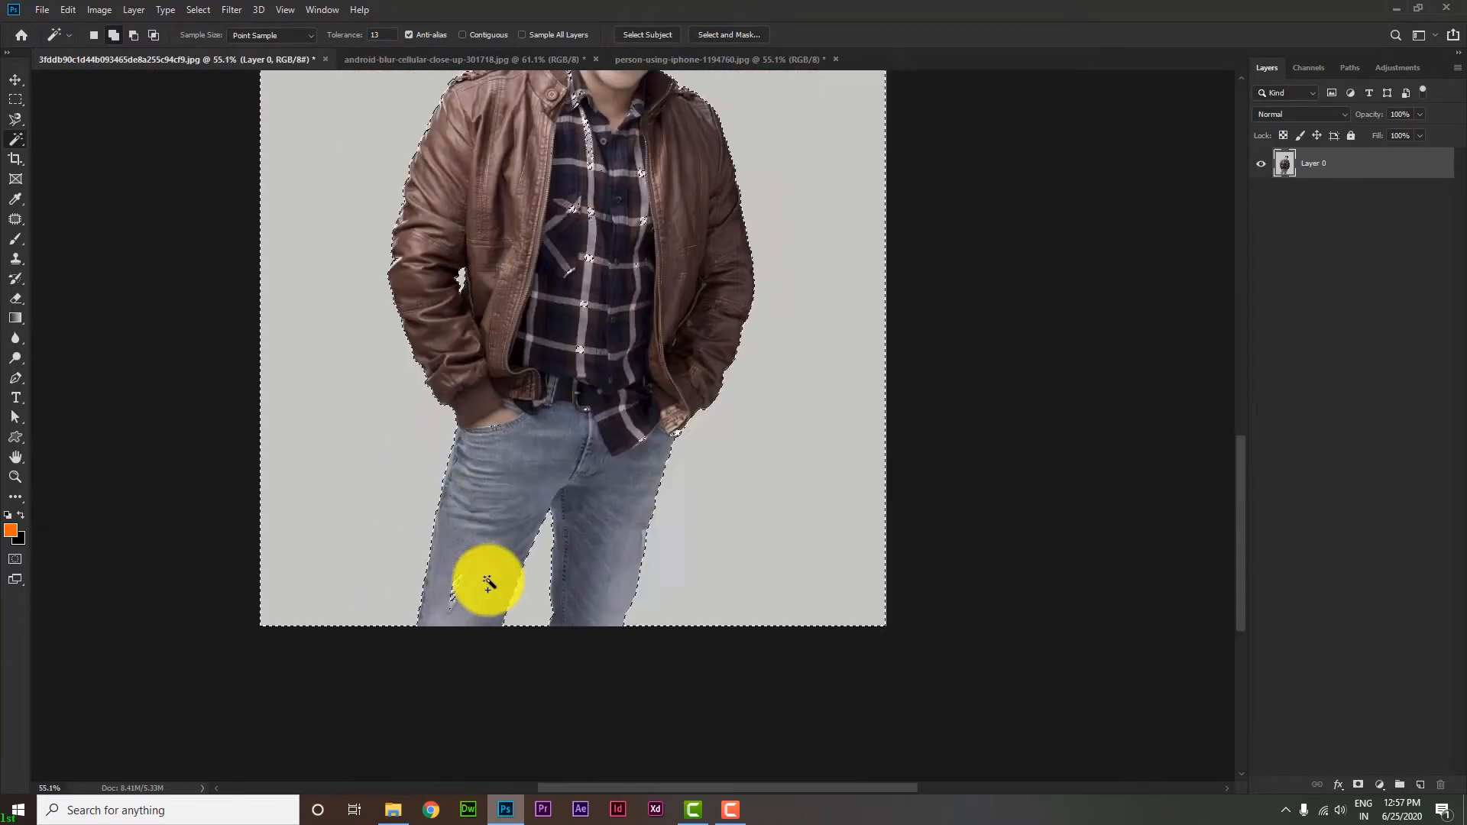
scroll(627, 304, "up", 5)
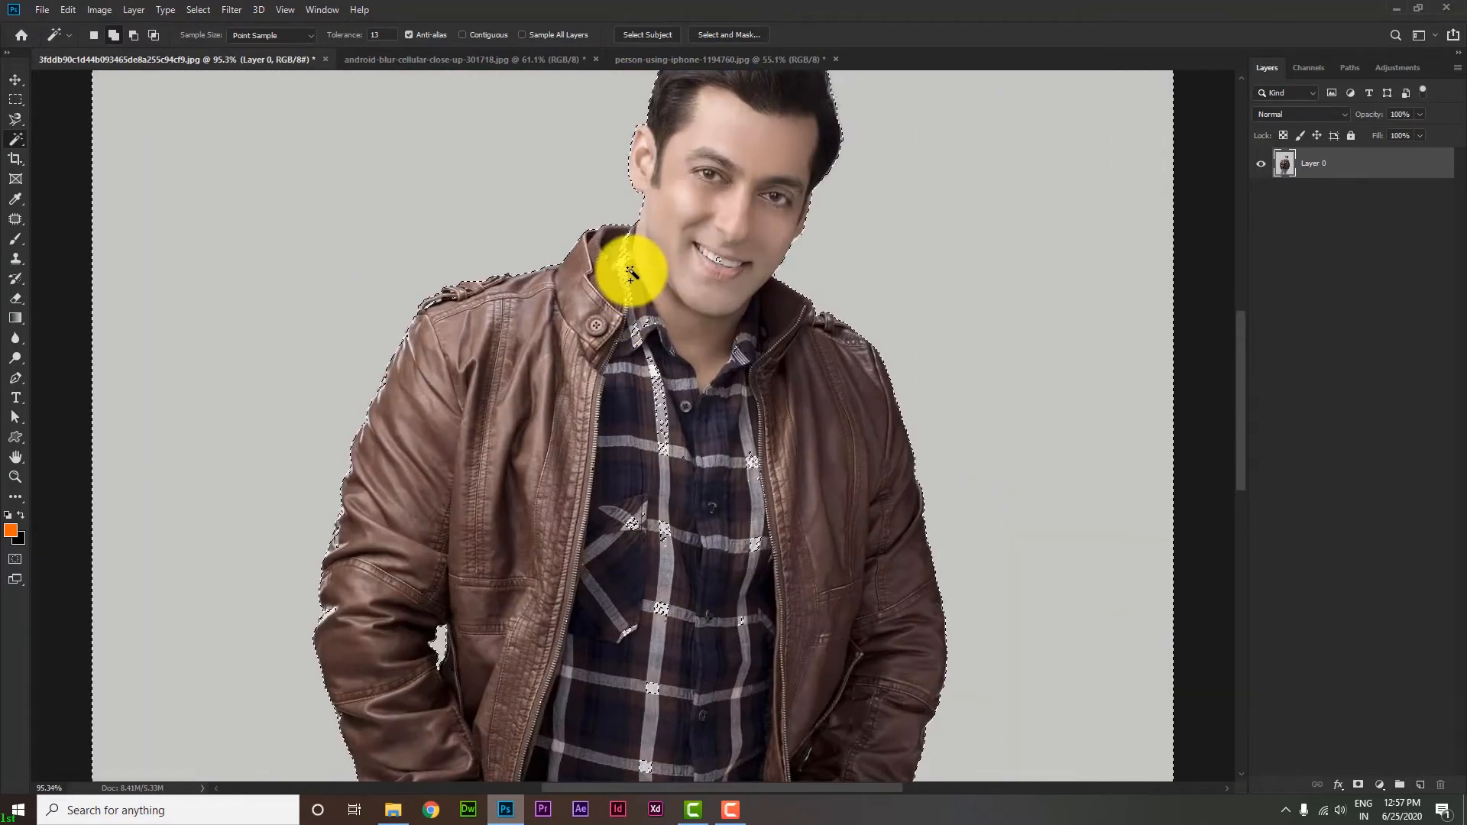
scroll(670, 428, "down", 4)
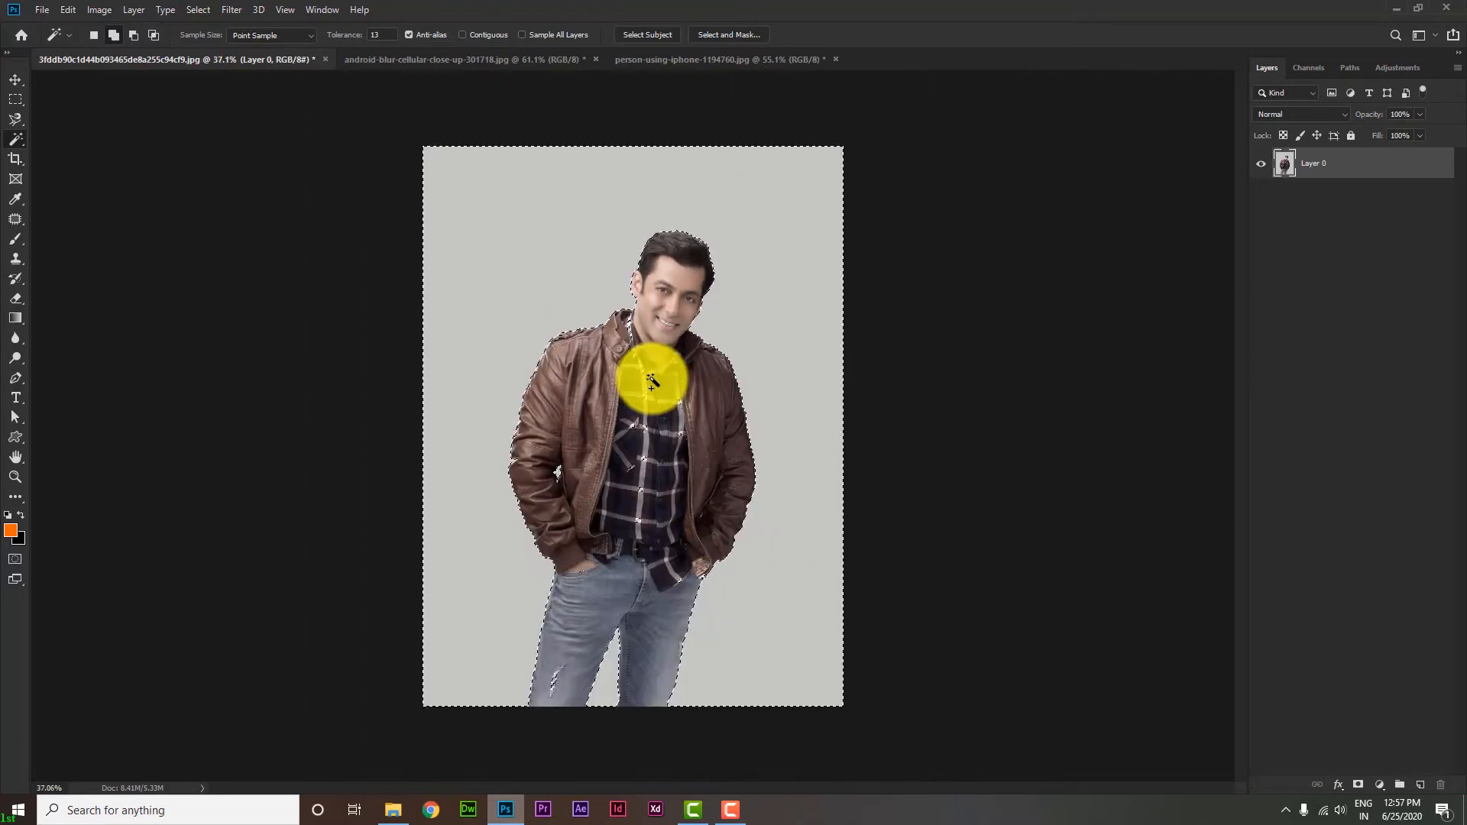
left_click(468, 35)
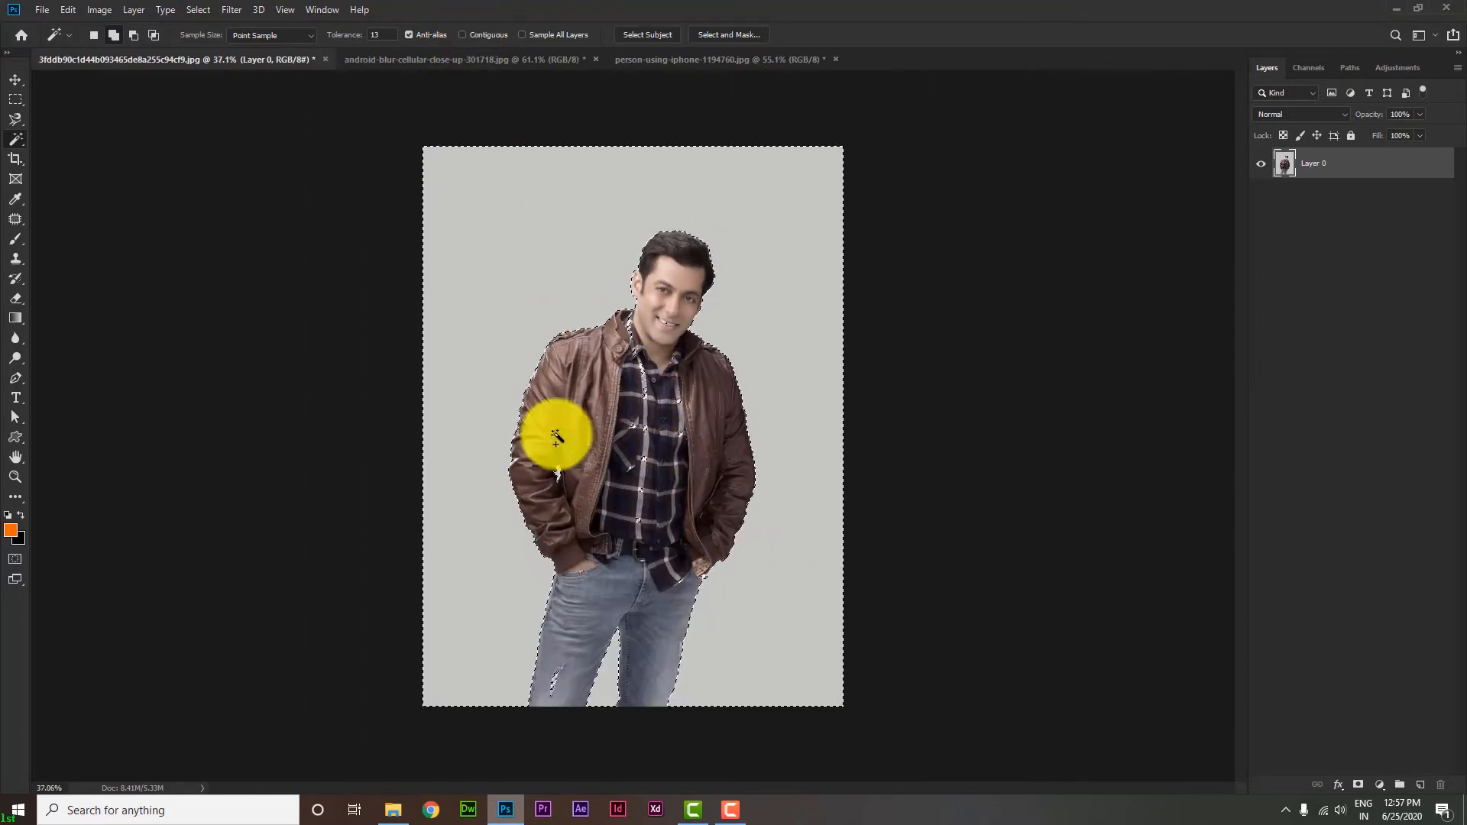
Turn Contiguous back on for the Magic Wand and clear the current selection on the portrait
scroll(634, 512, "up", 2)
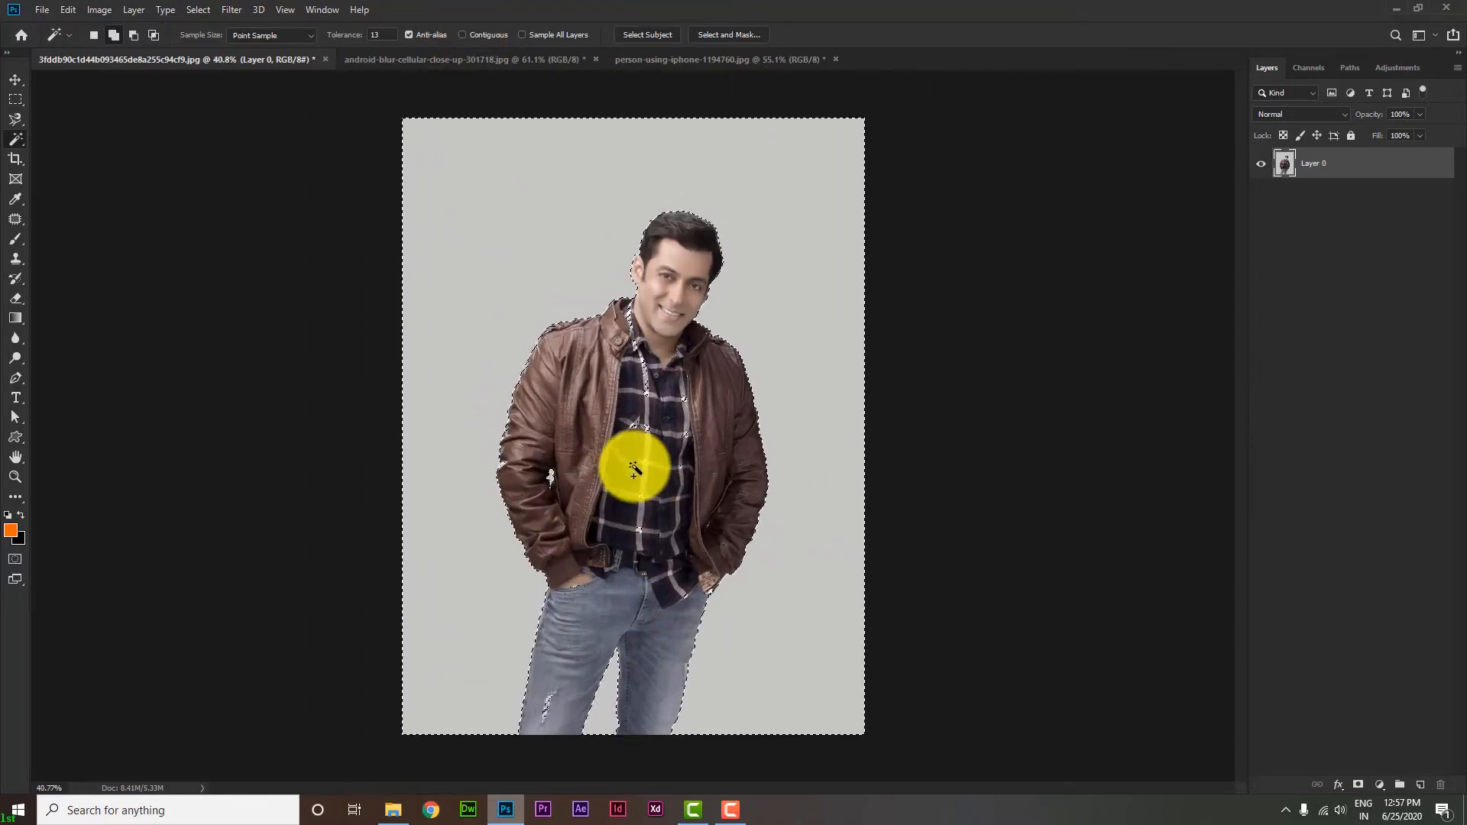
scroll(634, 493, "down", 1)
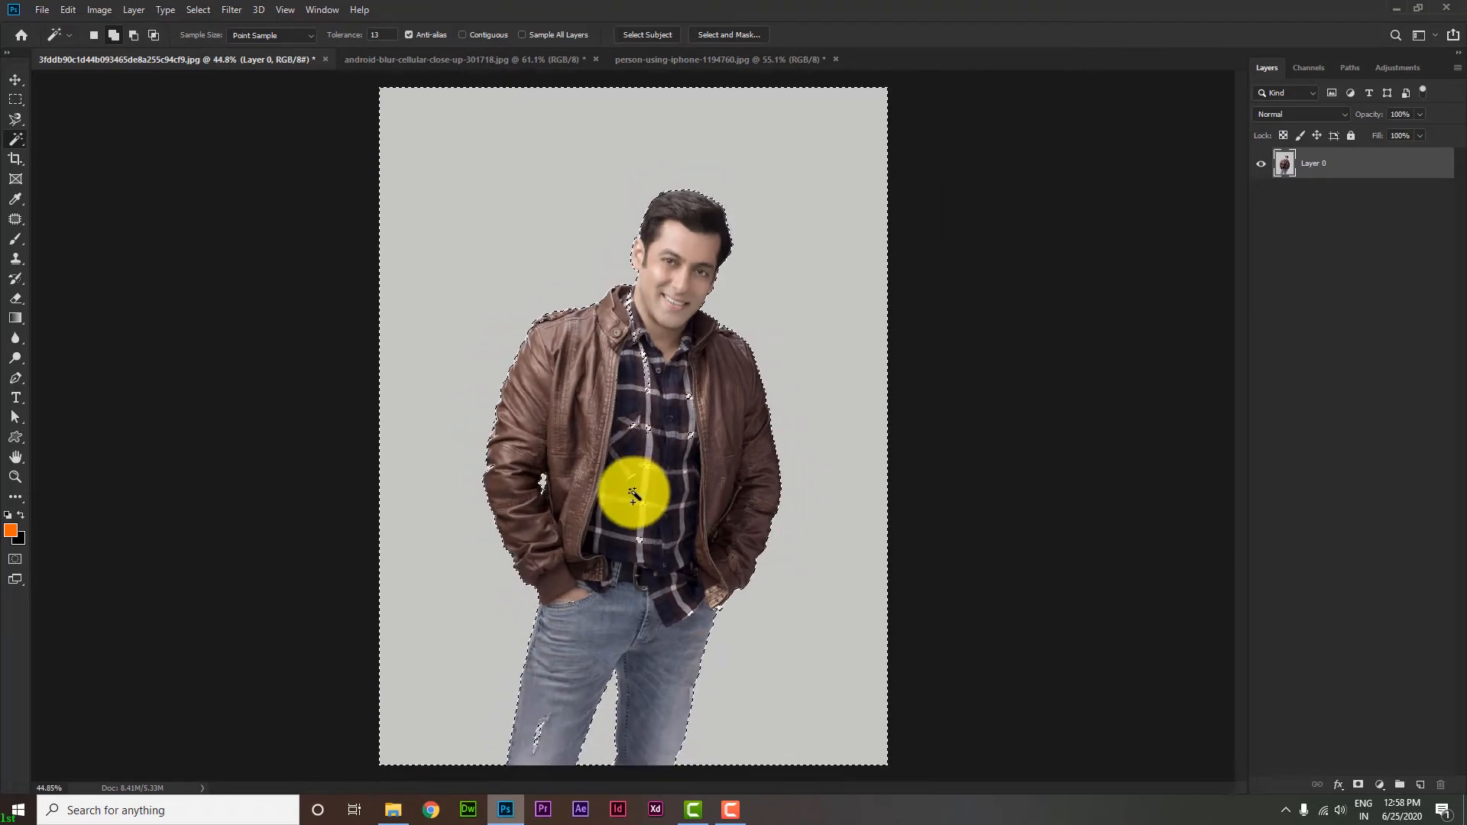
left_click(463, 35)
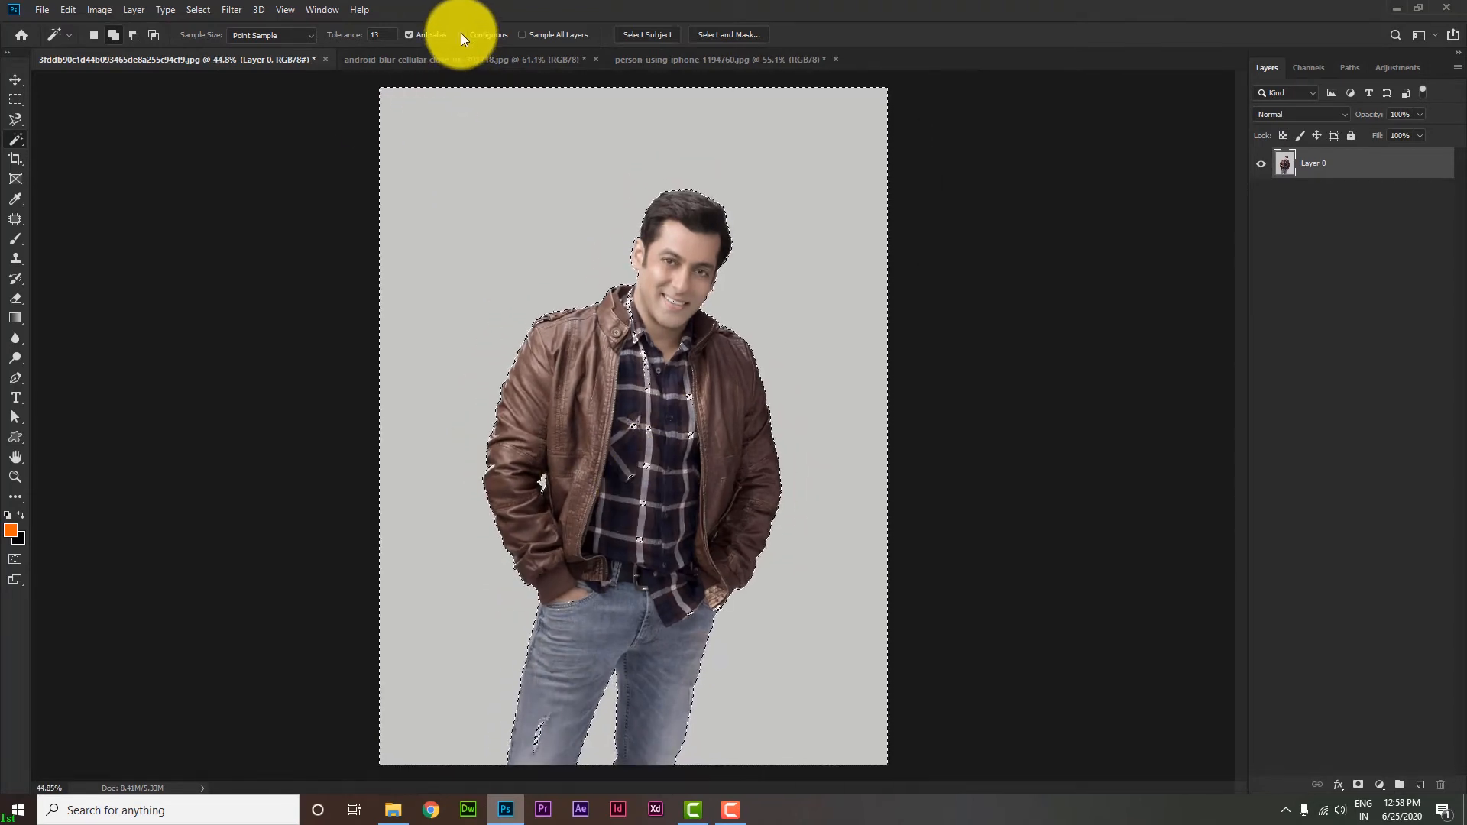
key("ctrl+d")
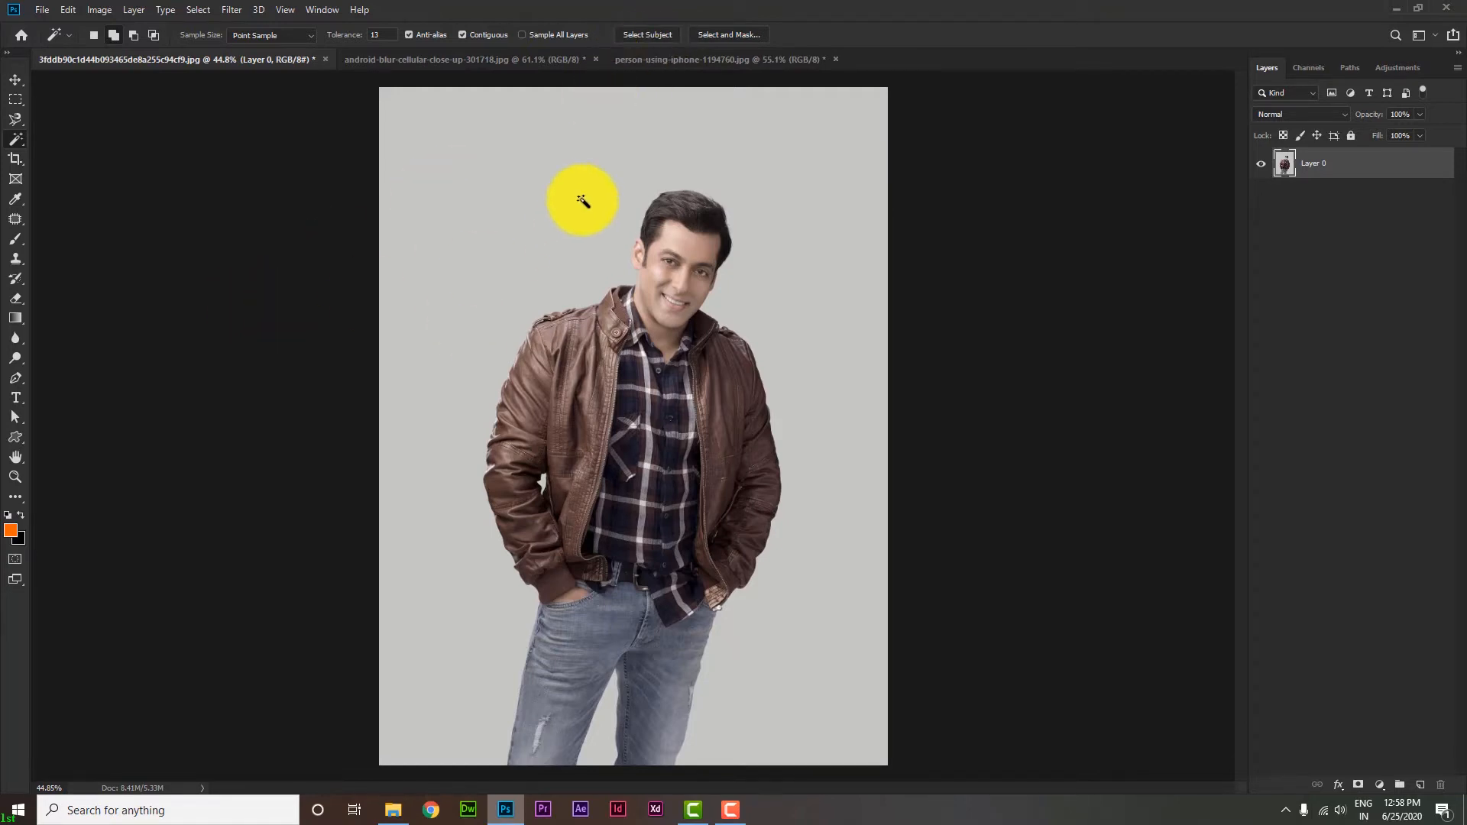
Select the man automatically with Select Subject and check the selection edges from his head to his jeans
left_click(646, 34)
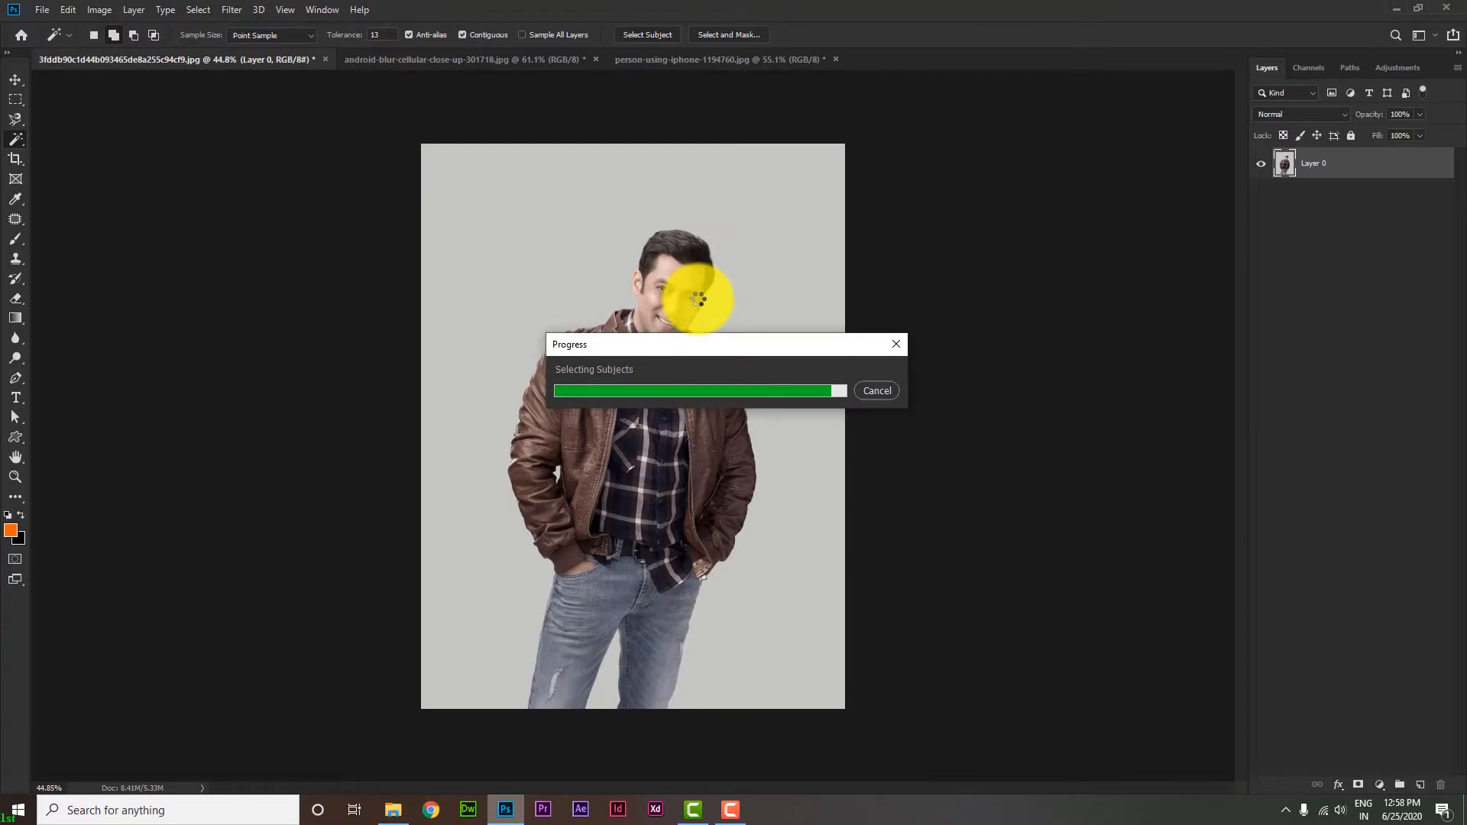
scroll(570, 382, "up", 4)
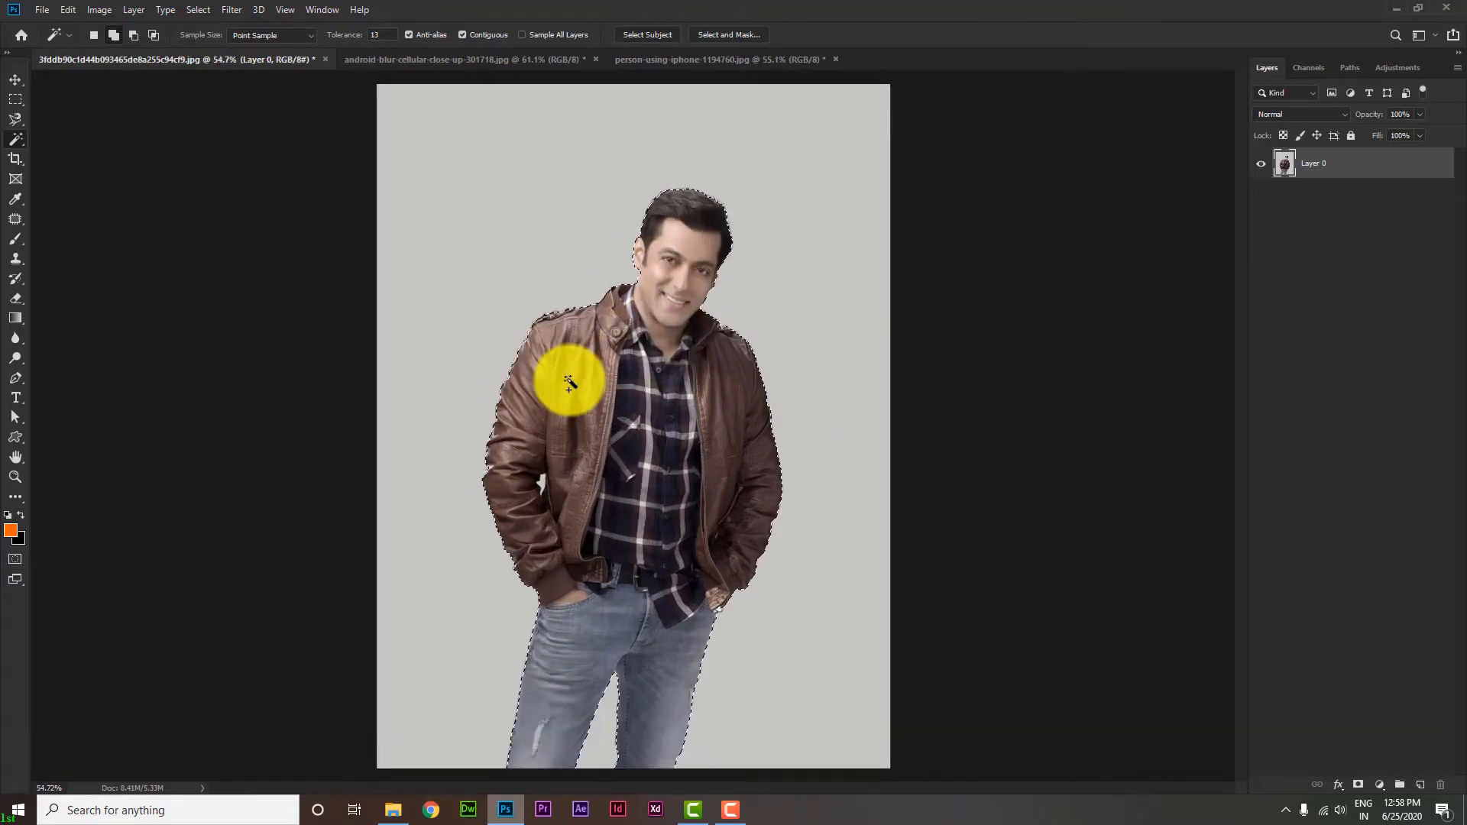
scroll(696, 413, "down", 3)
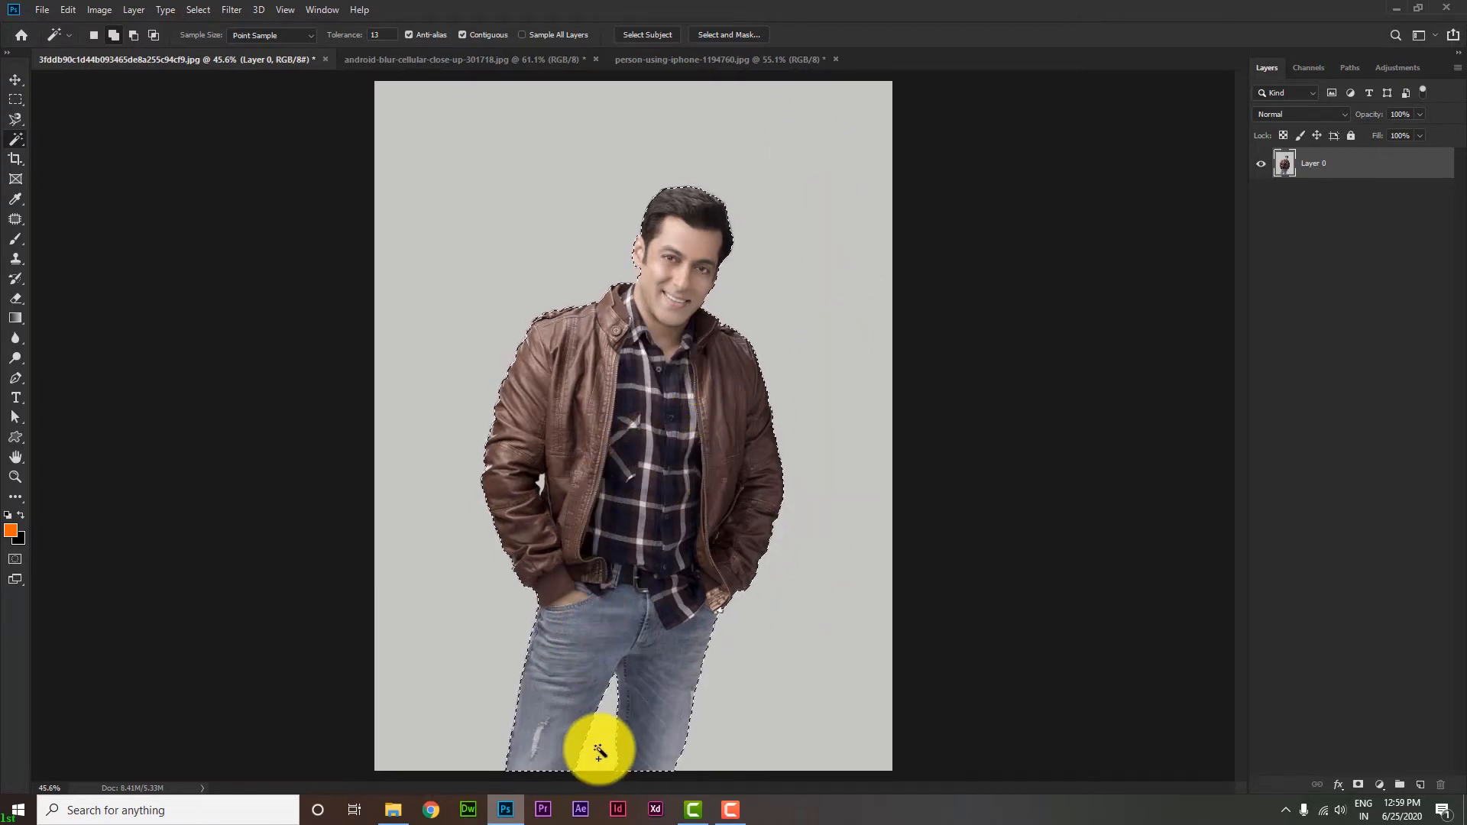
scroll(615, 716, "down", 1)
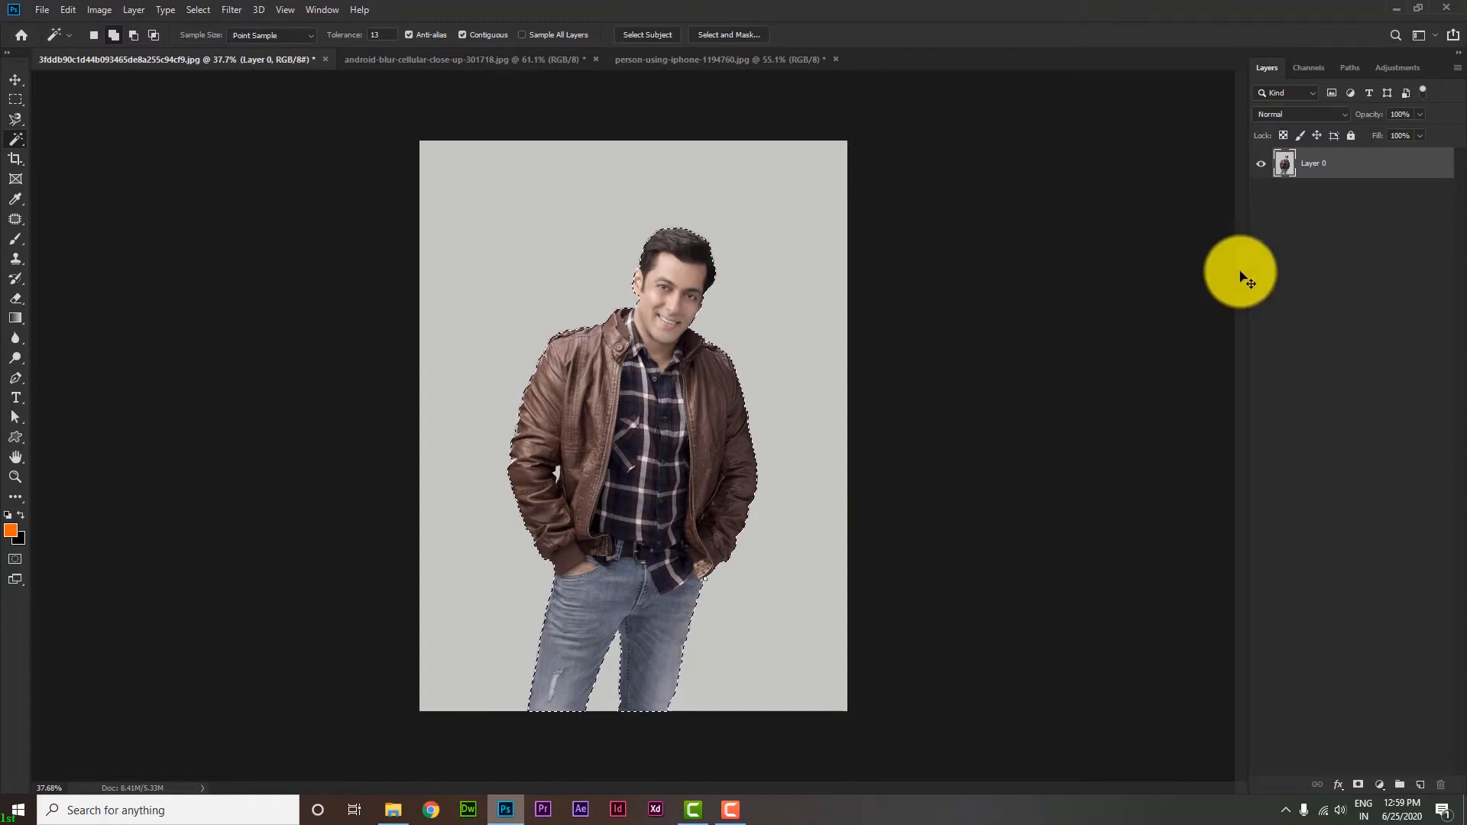
Copy the selected man to a new layer with the original layer hidden, and inspect the cutout around his arm and jacket
key("ctrl+j")
left_click(1261, 194)
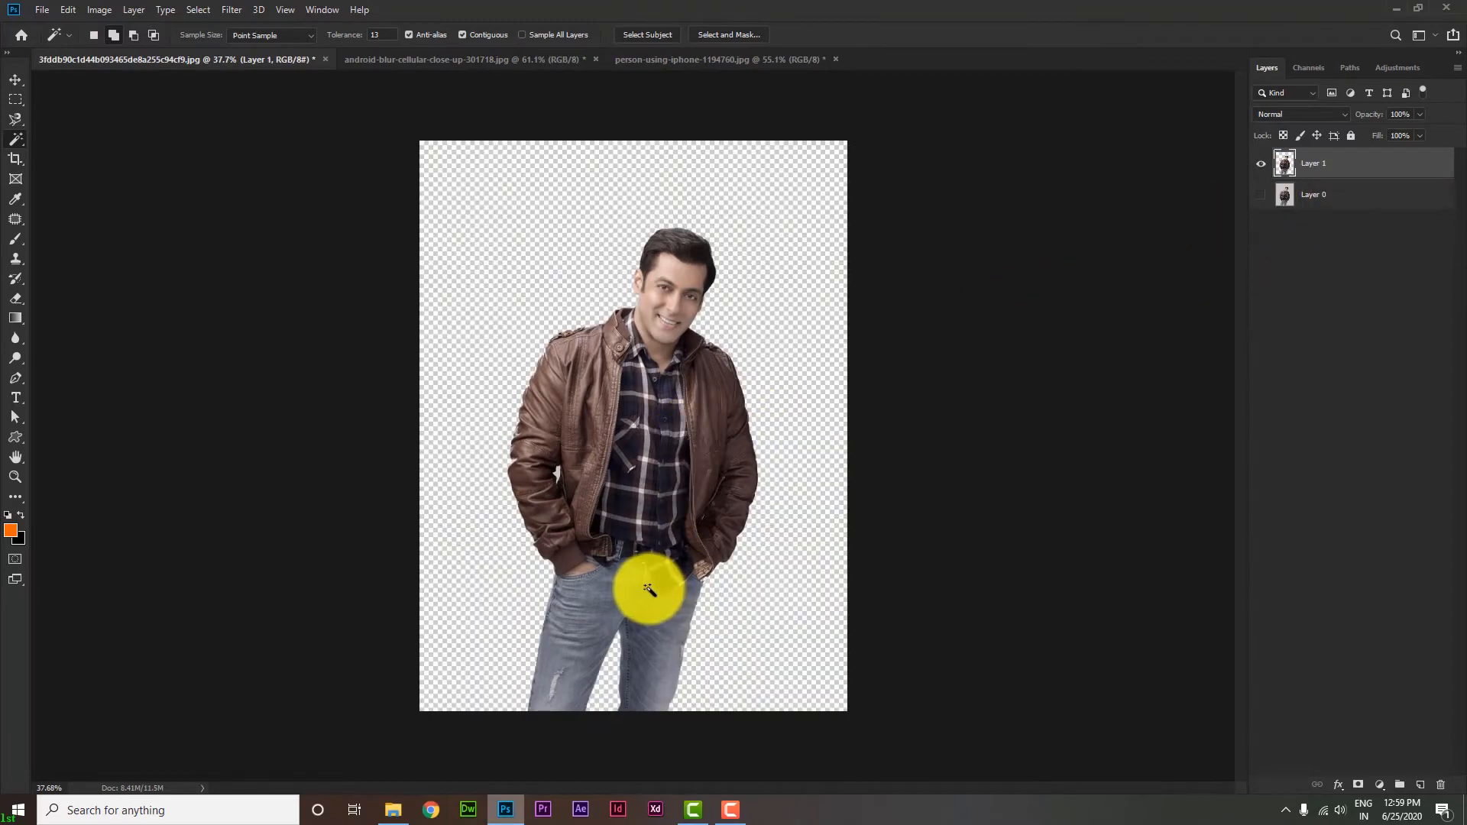
scroll(539, 486, "up", 3)
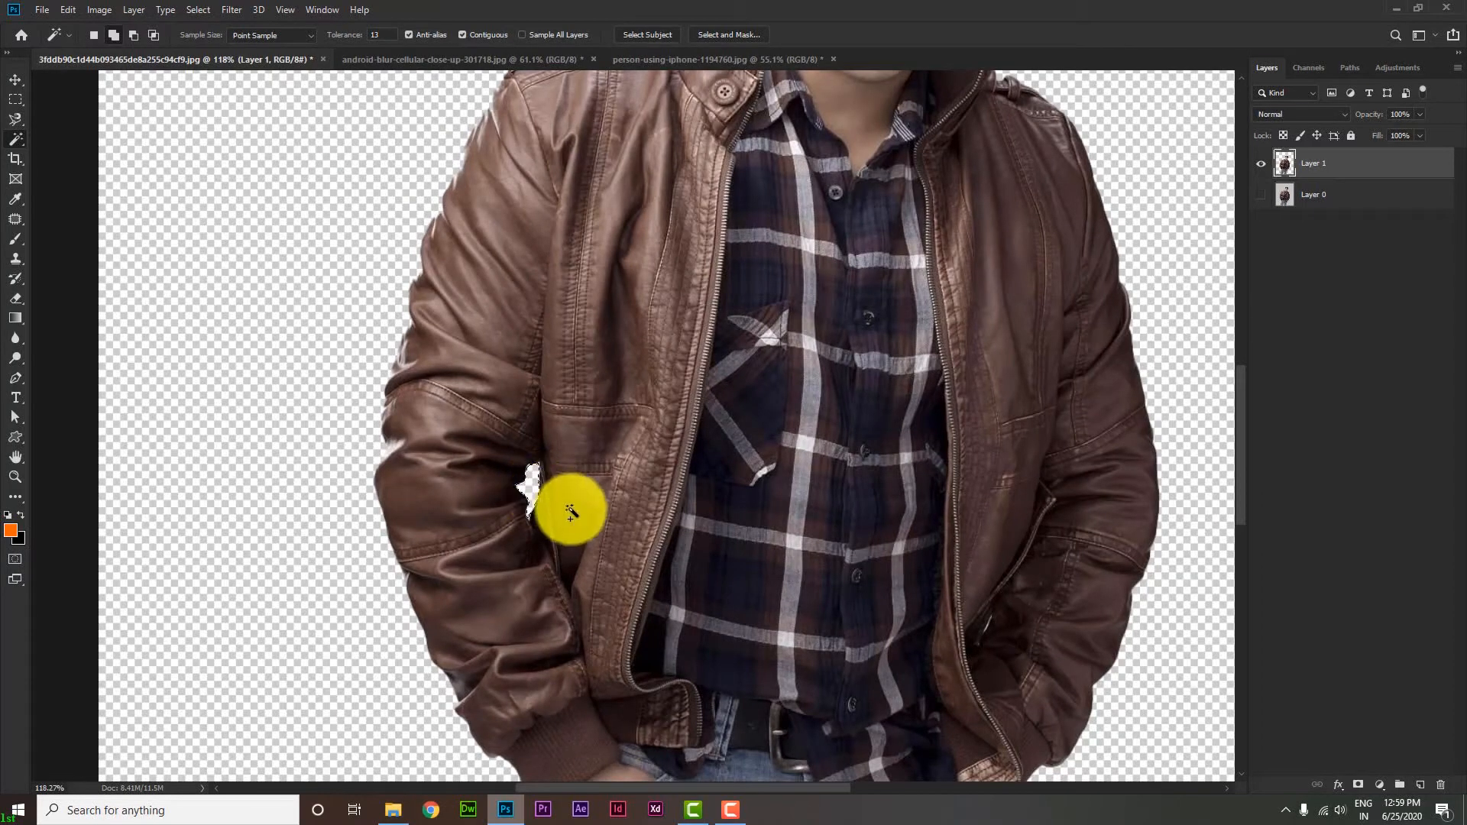
scroll(566, 508, "down", 3)
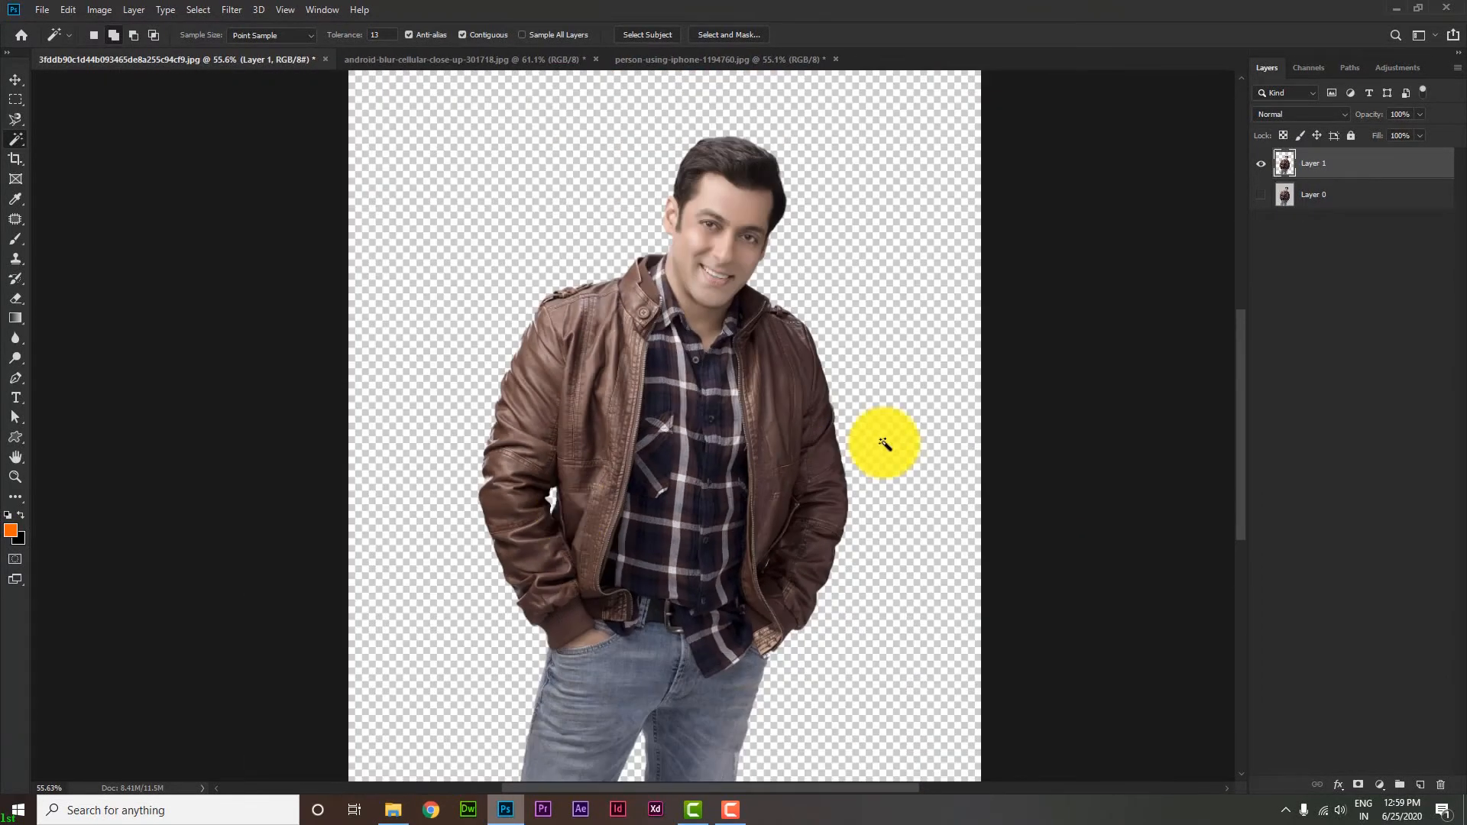
scroll(865, 438, "up", 1)
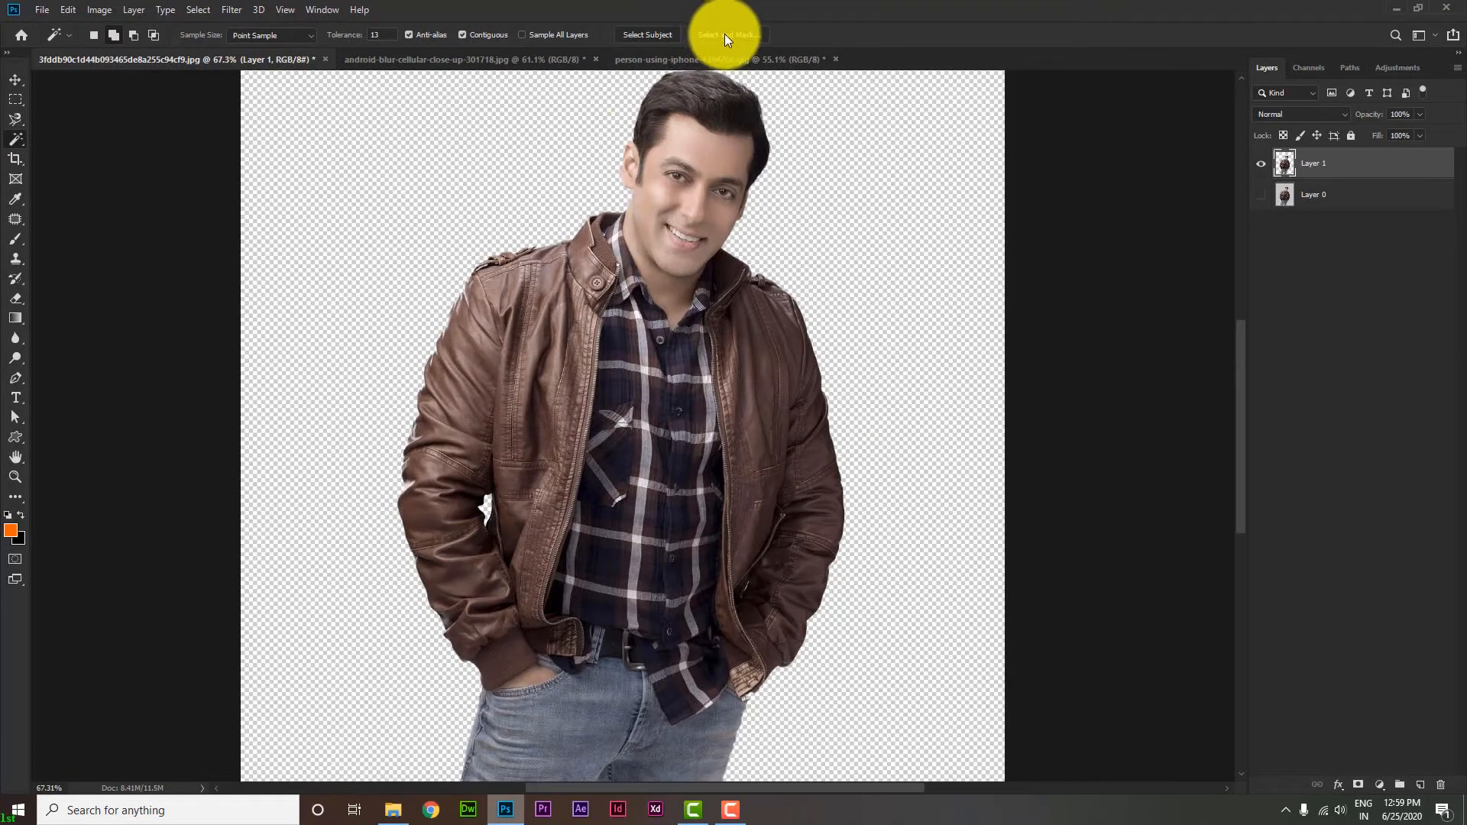
scroll(714, 81, "down", 2)
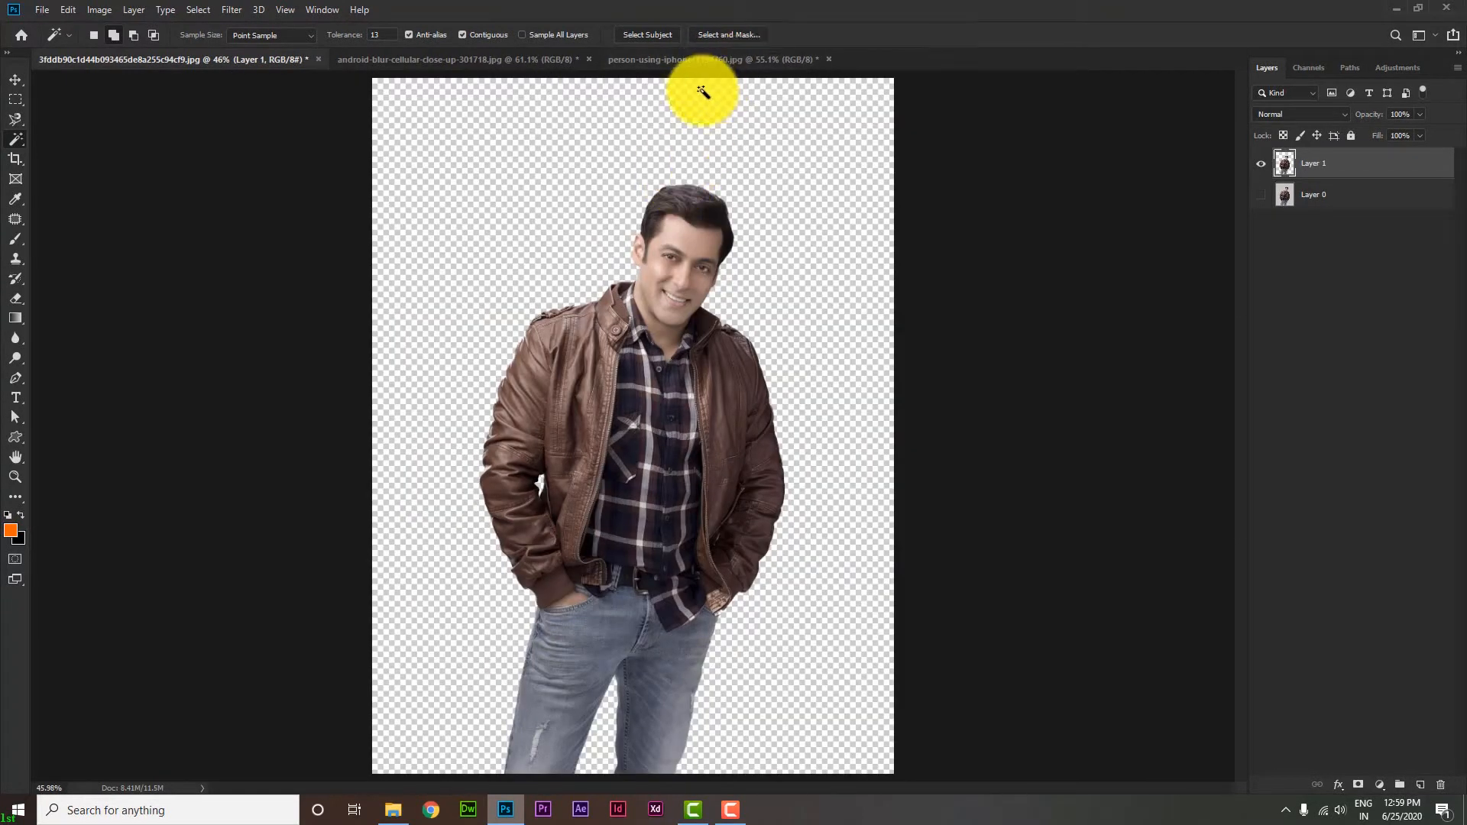
scroll(655, 173, "down", 1)
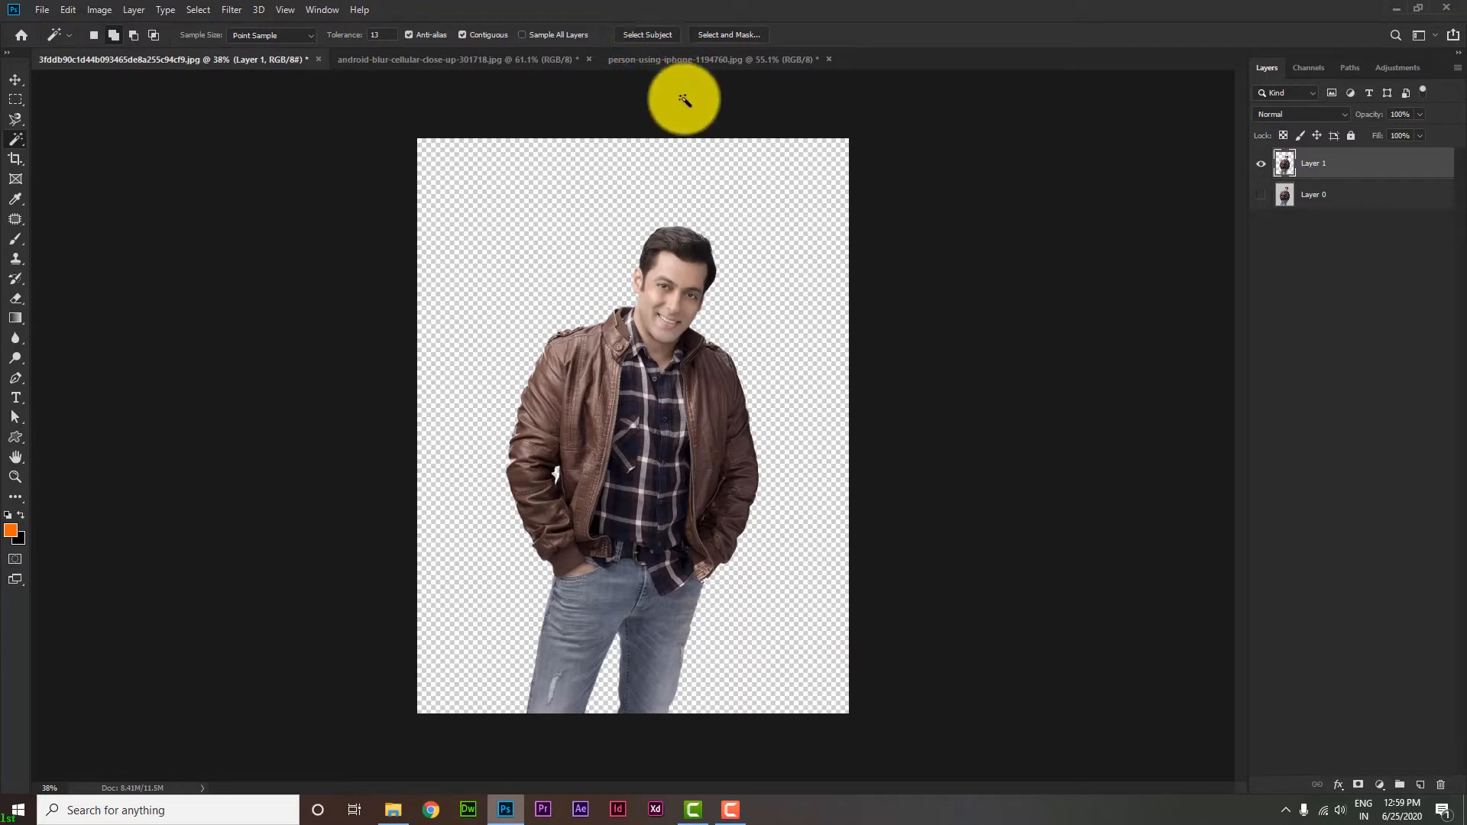
In person-using-iphone-1194760.jpg, apply Select Subject and add parts of the palm and forearm to the selection with the Magic Wand
left_click(648, 58)
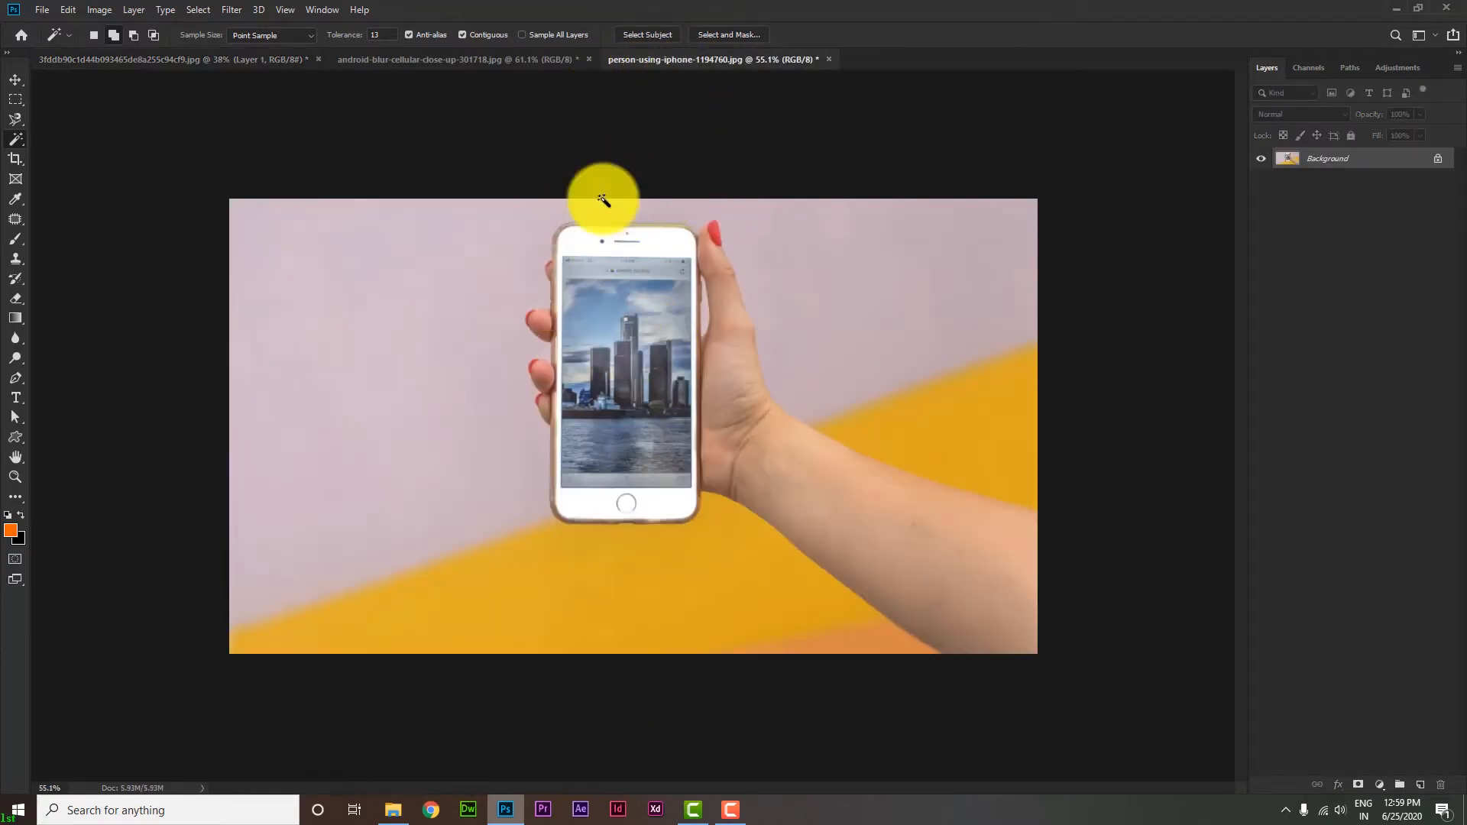
left_click(653, 34)
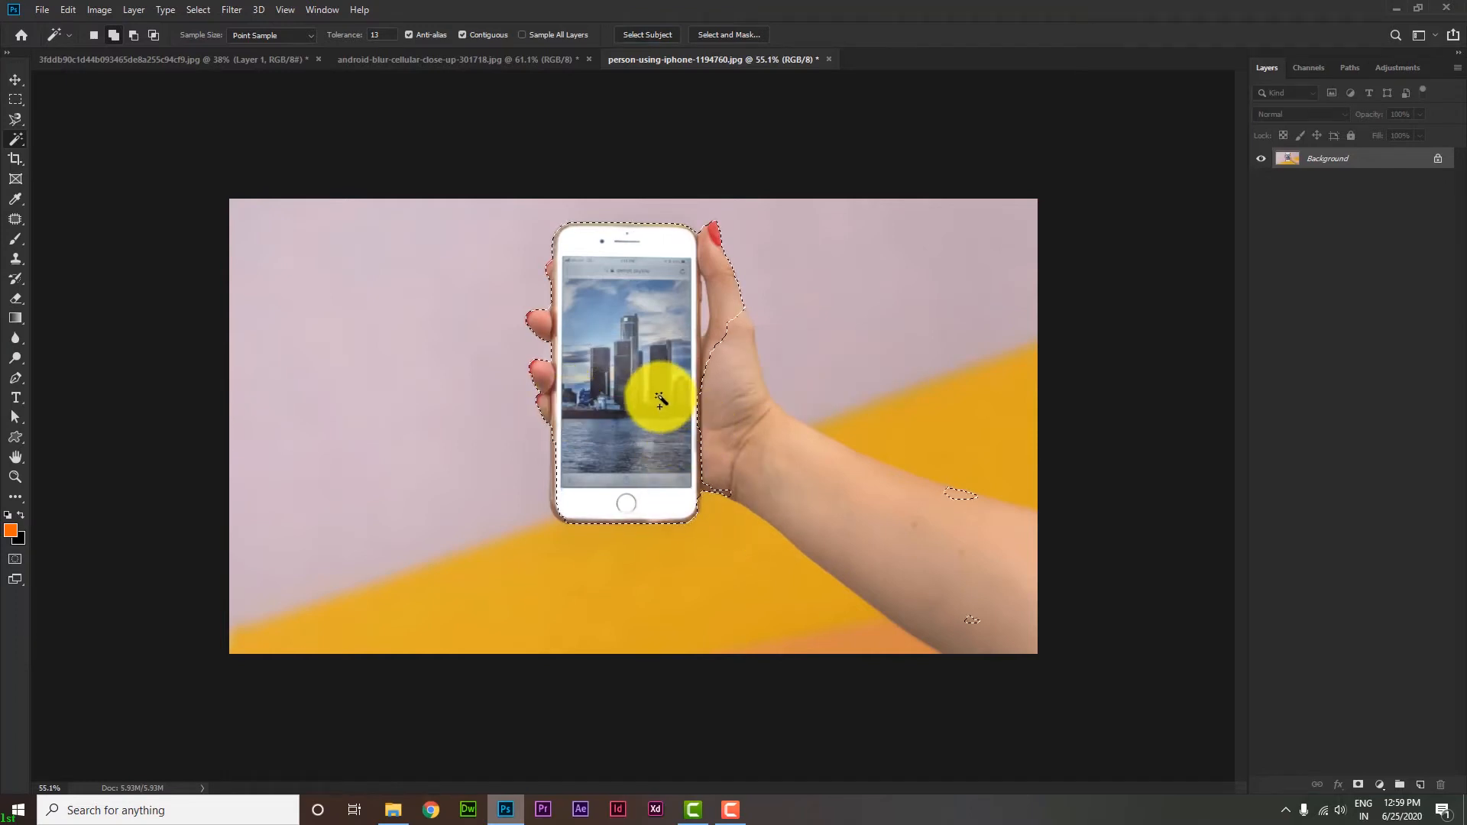
left_click(712, 395)
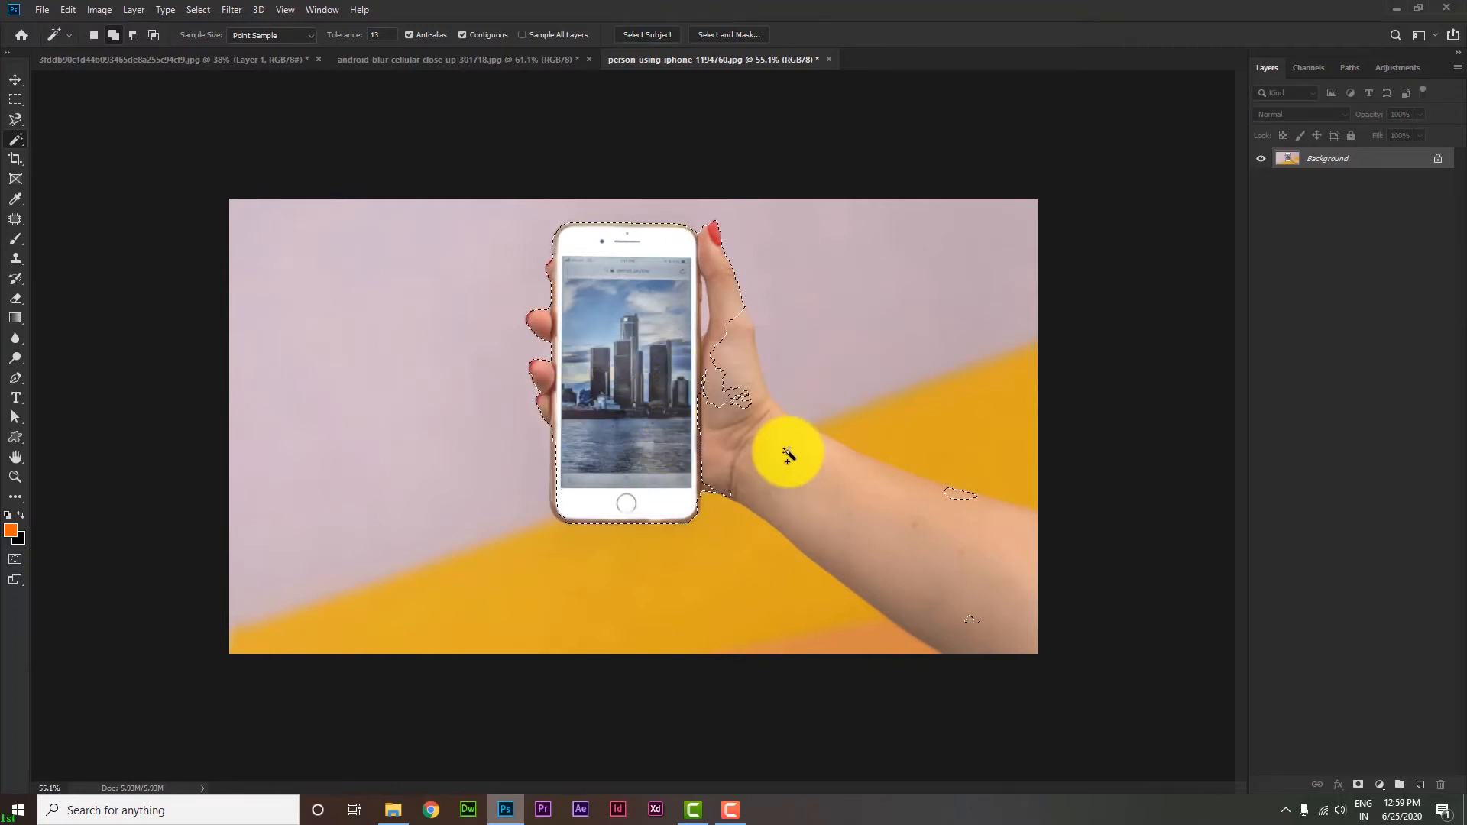
left_click(989, 577)
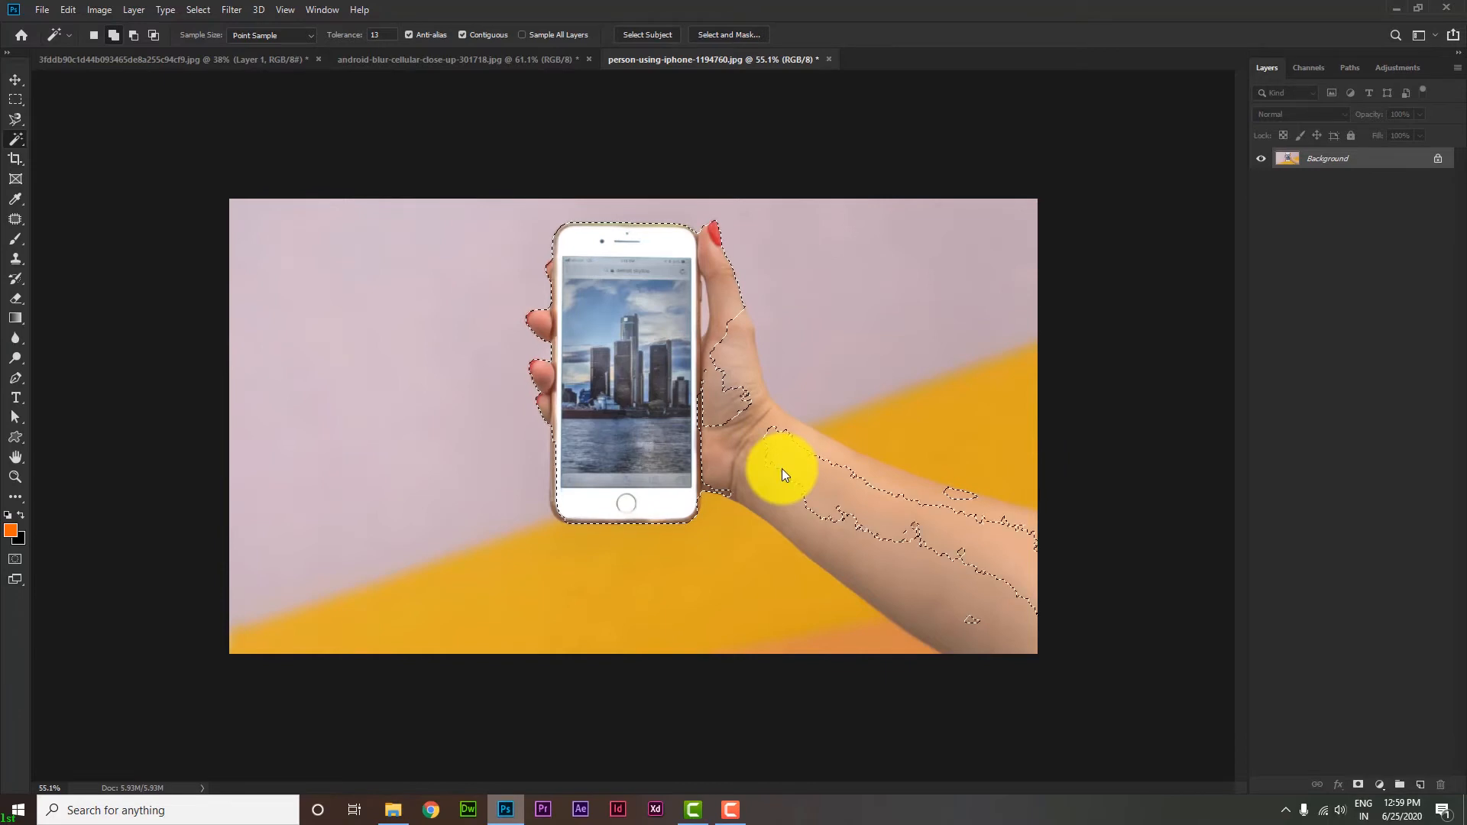
scroll(782, 469, "down", 4)
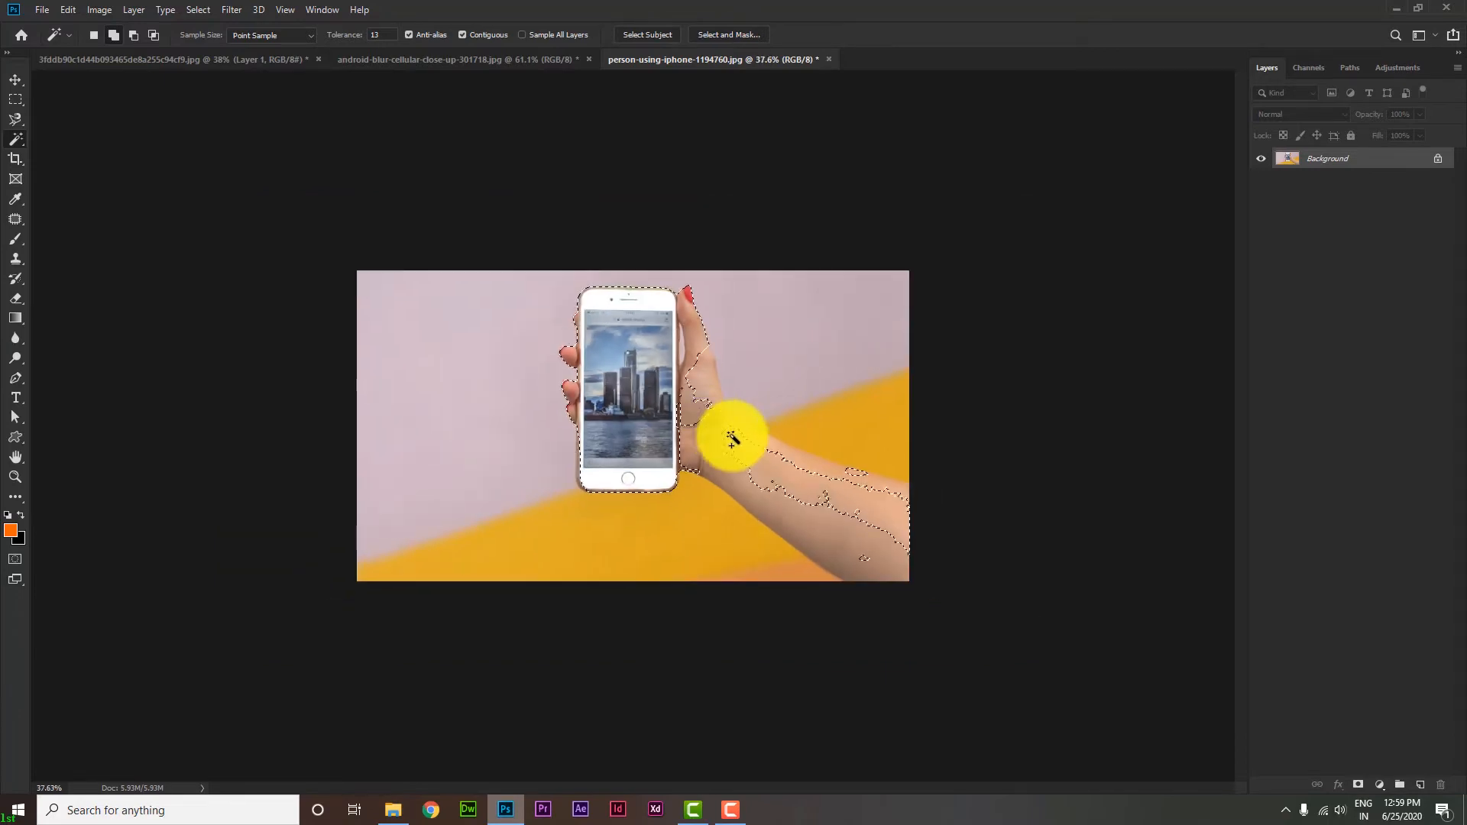
Switch to android-blur-cellular-close-up-301718.jpg and unlock its Background layer
left_click(256, 57)
scroll(673, 289, "up", 2)
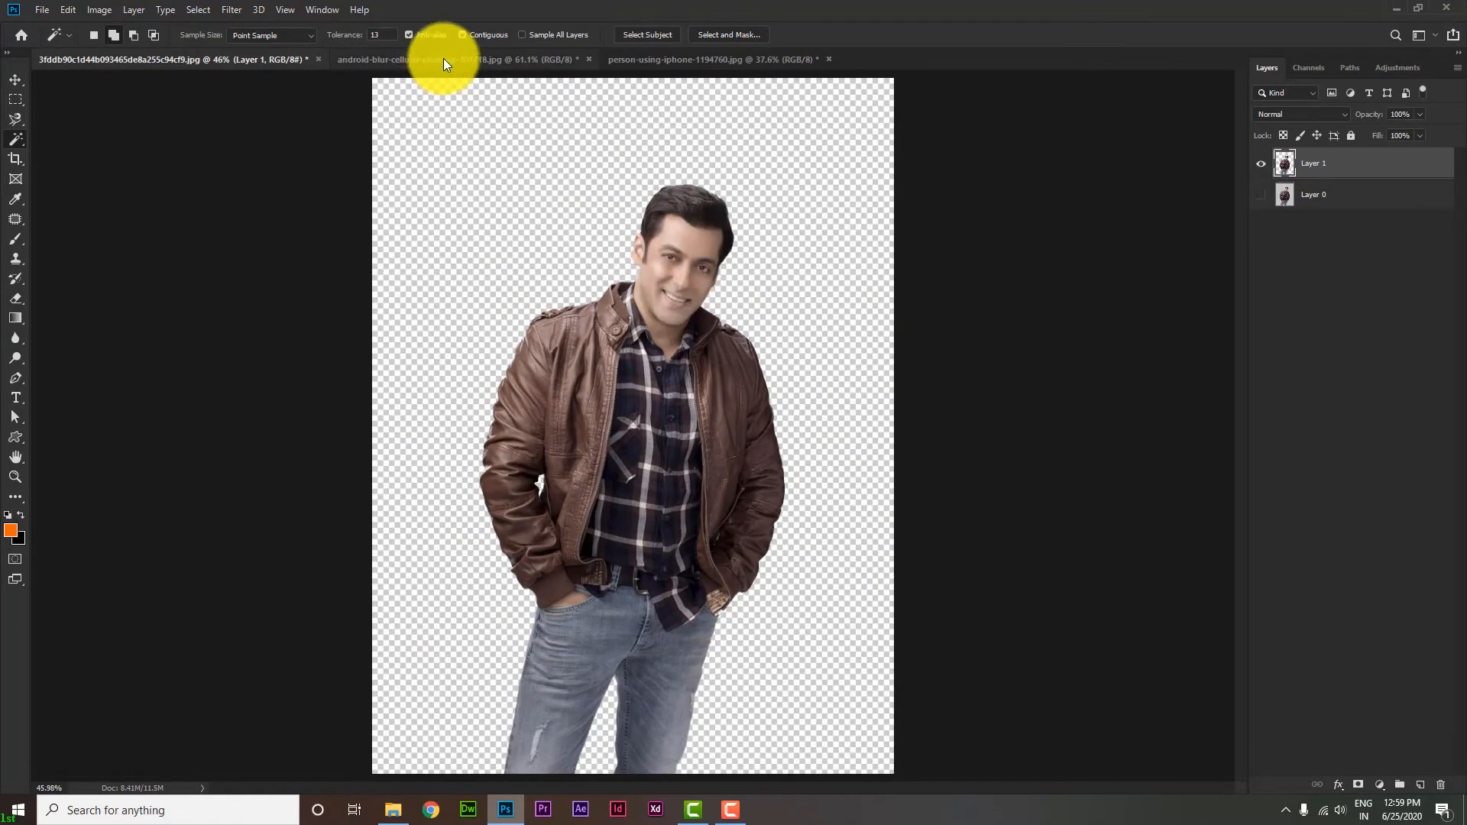
left_click(444, 60)
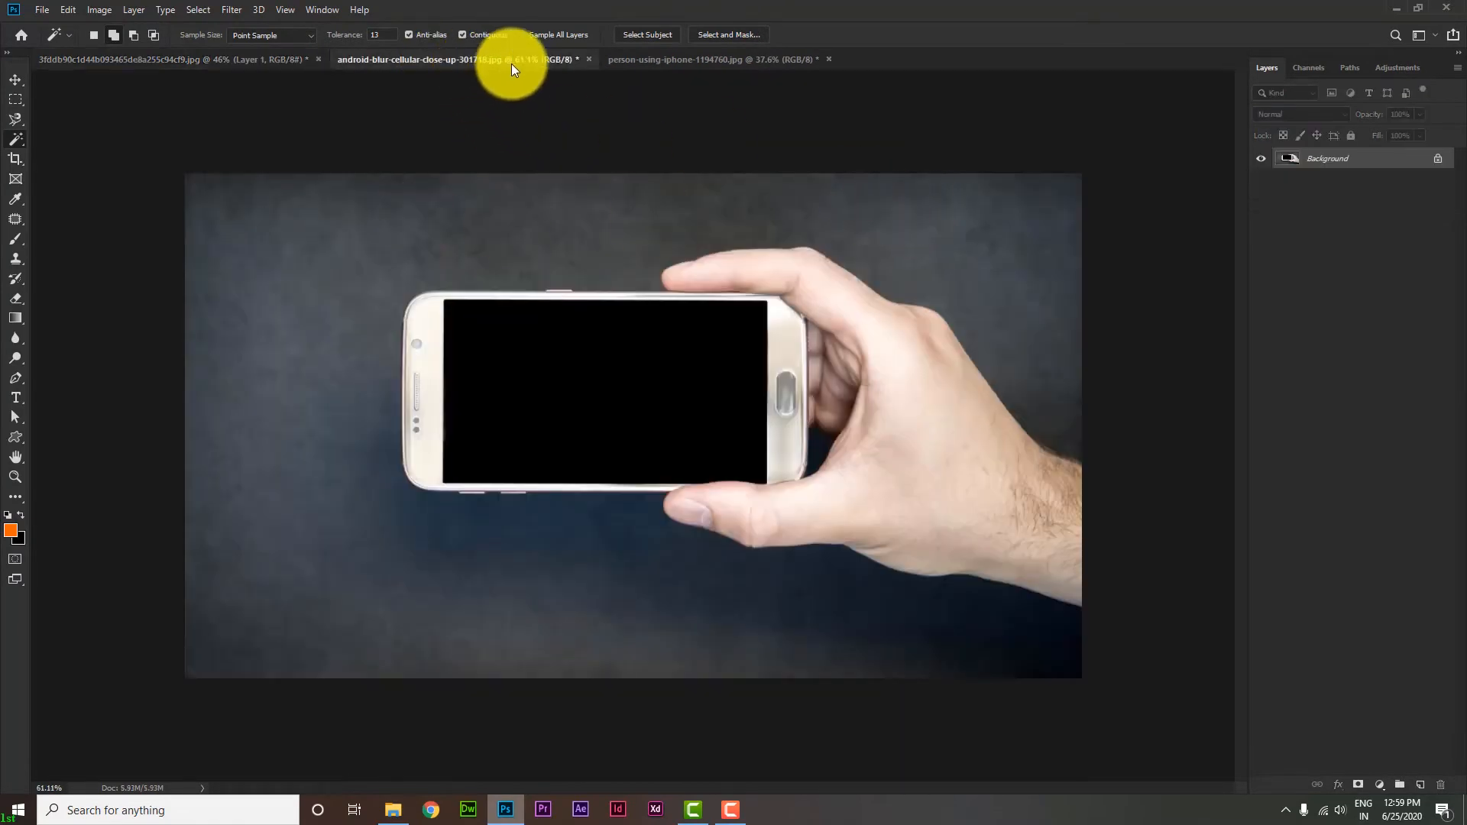
left_click(1440, 160)
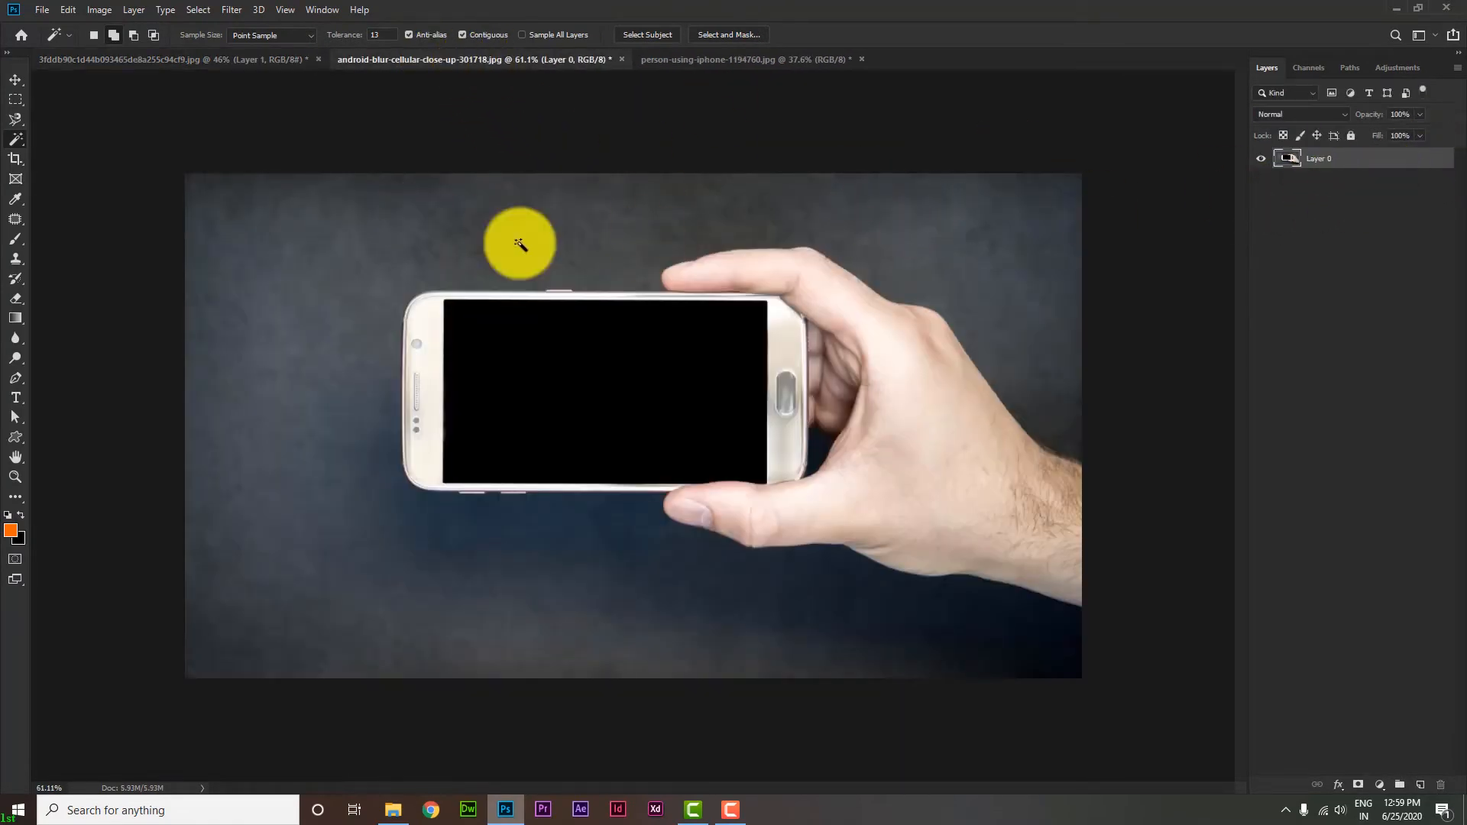
Select part of the dark background beside the phone with the Magic Wand at tolerance 13 and check the selection edges
left_click(248, 337)
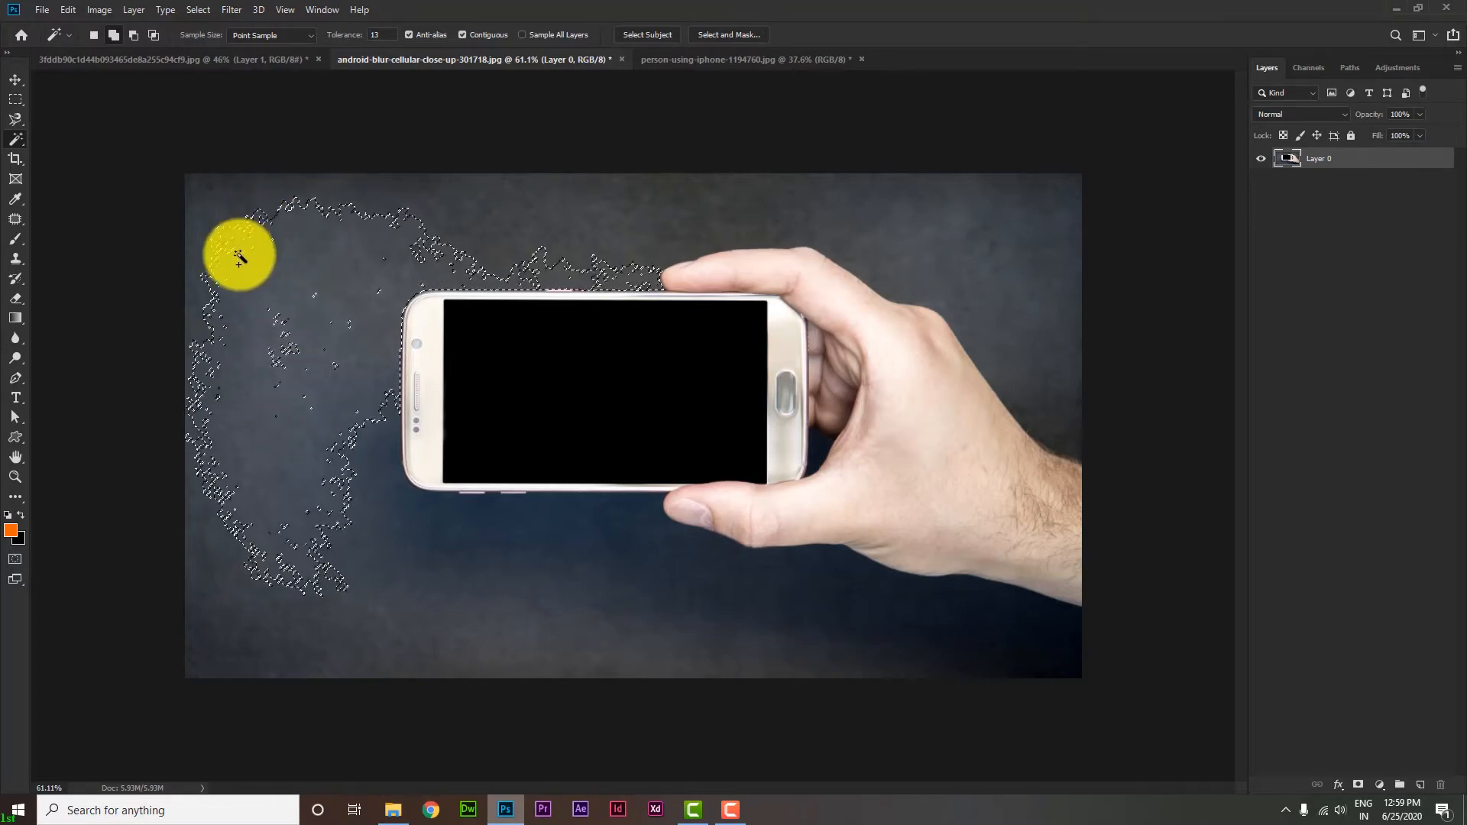
scroll(262, 321, "up", 3)
scroll(263, 321, "down", 1)
scroll(295, 305, "down", 2)
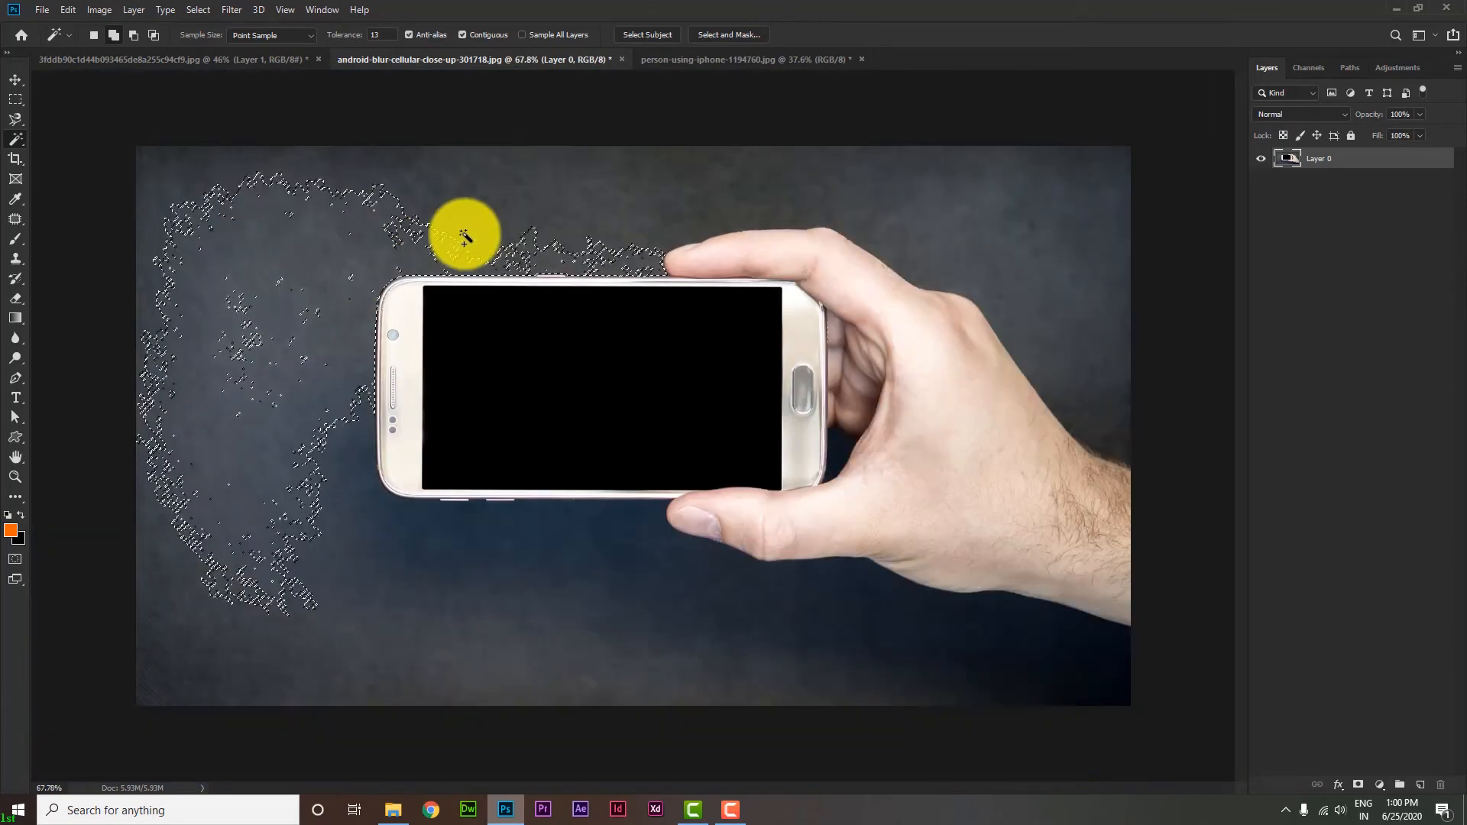
scroll(466, 236, "down", 1)
Set the Magic Wand tolerance to 42 and extend the selection to the whole dark background around the phone and hand
left_click_drag(339, 34, 349, 36)
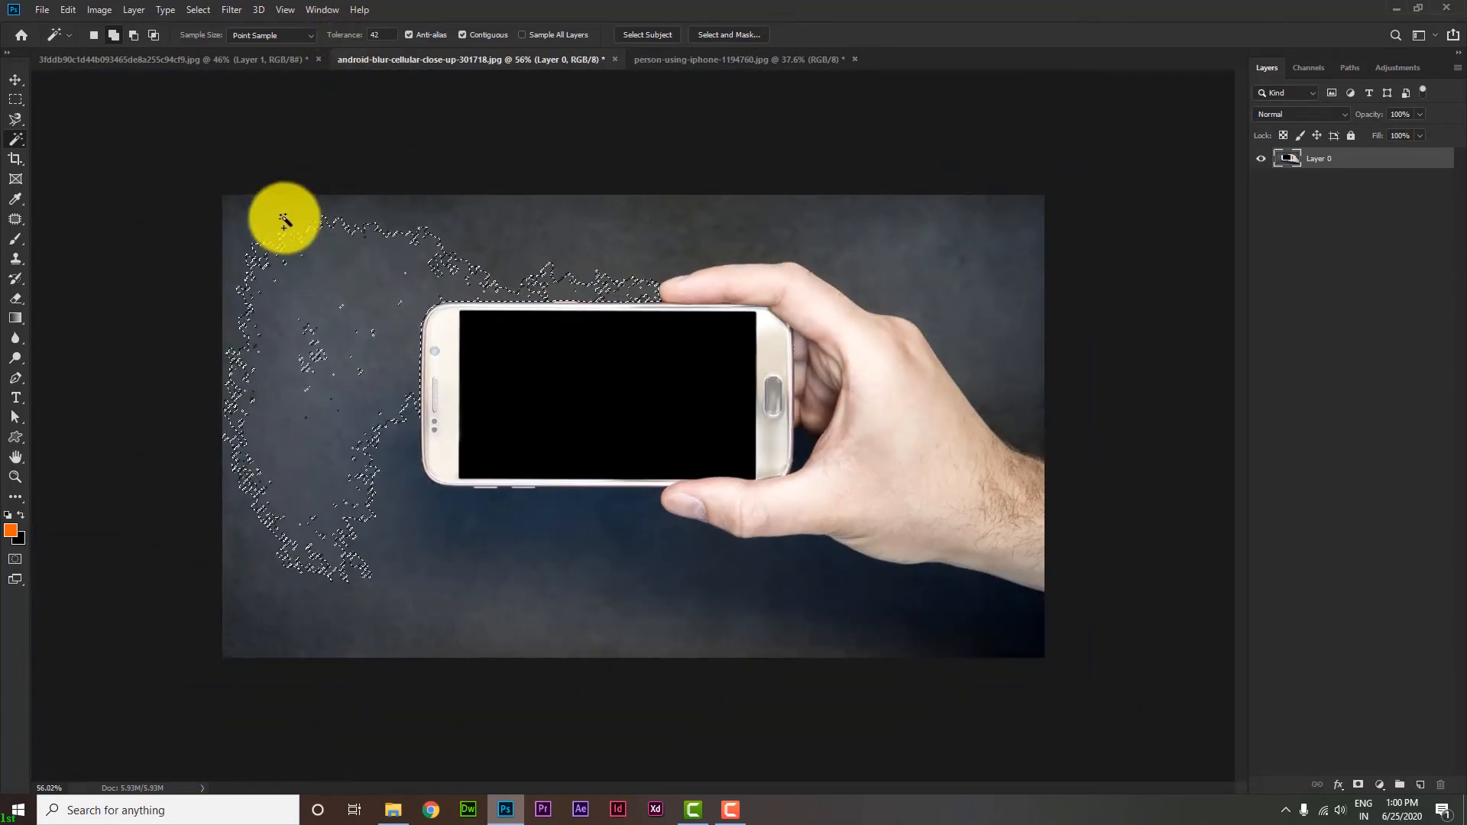
left_click(259, 233)
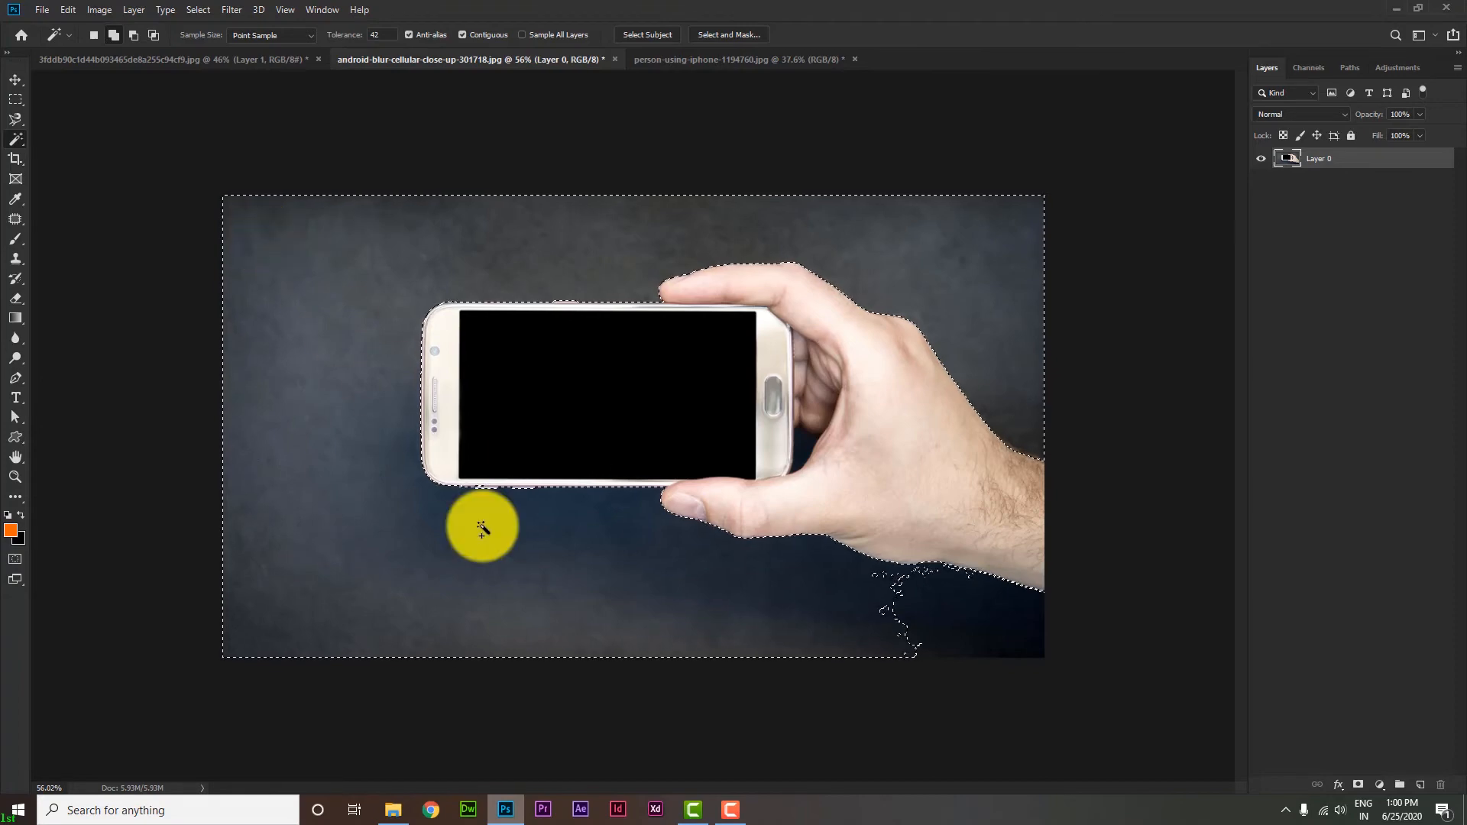
scroll(639, 524, "up", 6)
scroll(724, 573, "down", 5)
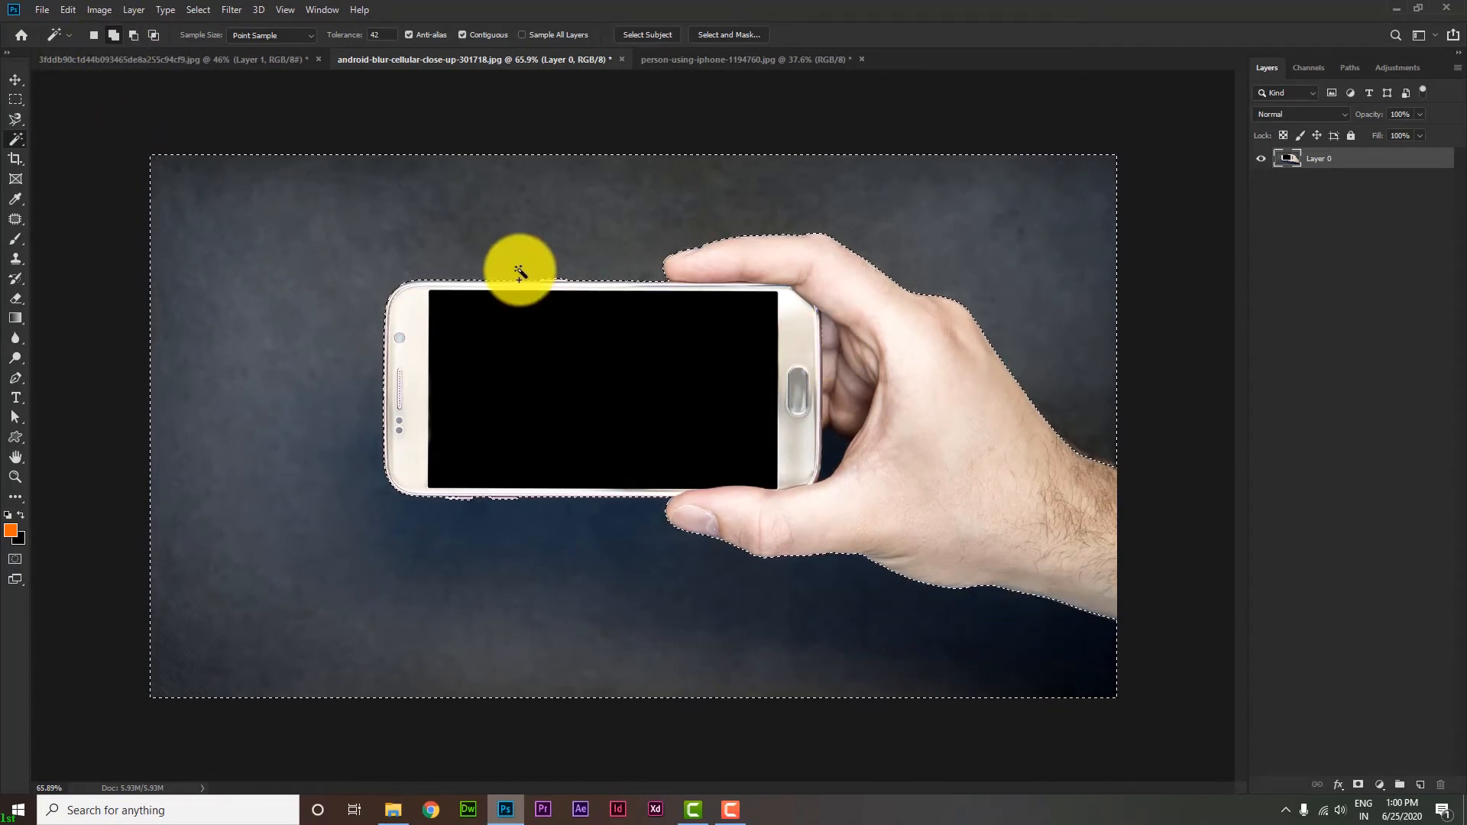
scroll(515, 269, "down", 1)
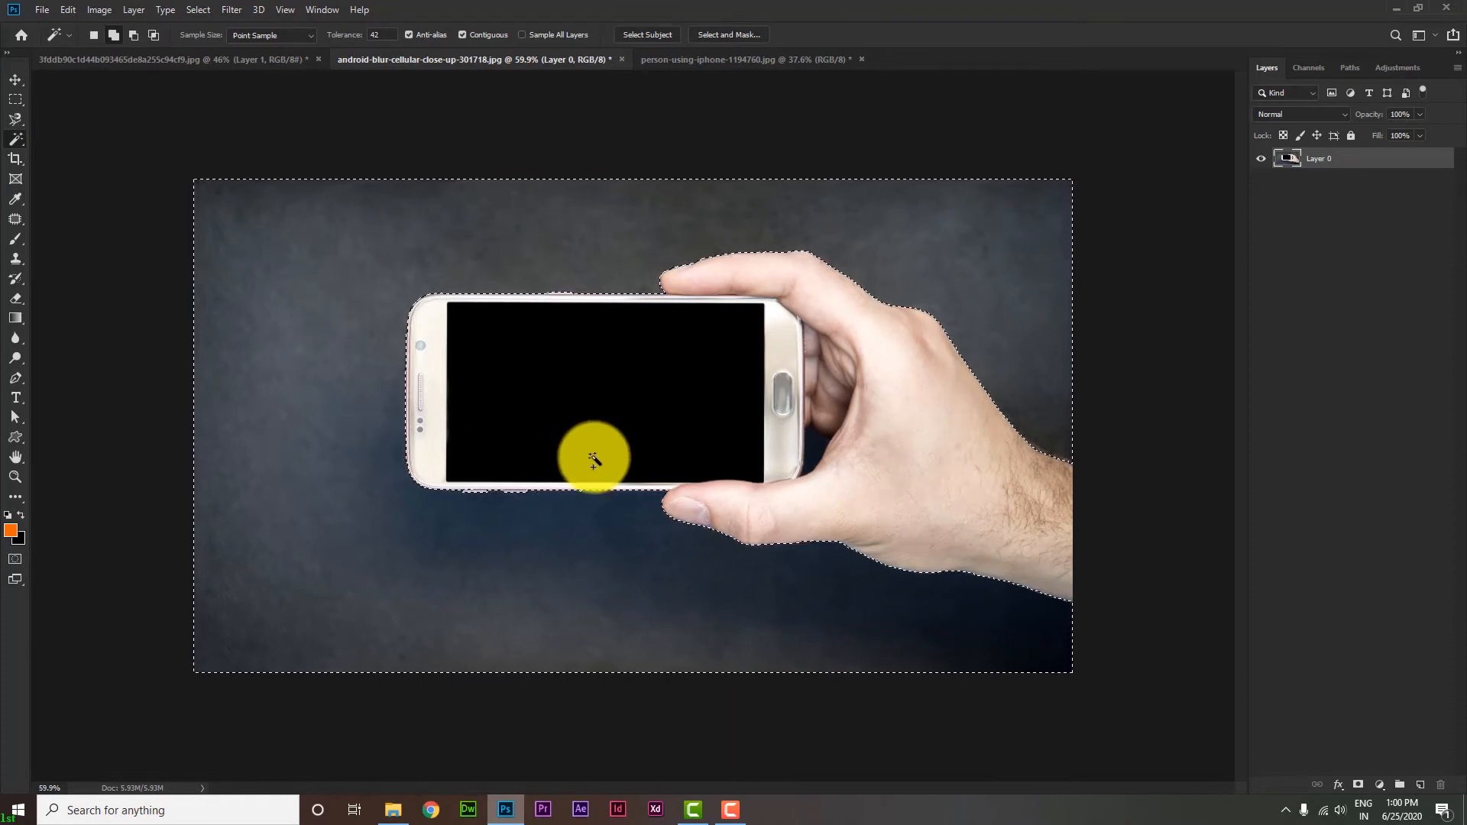
Invert the selection to copy the phone and hand to a new layer, and hide the original layer
key("ctrl+shift+i")
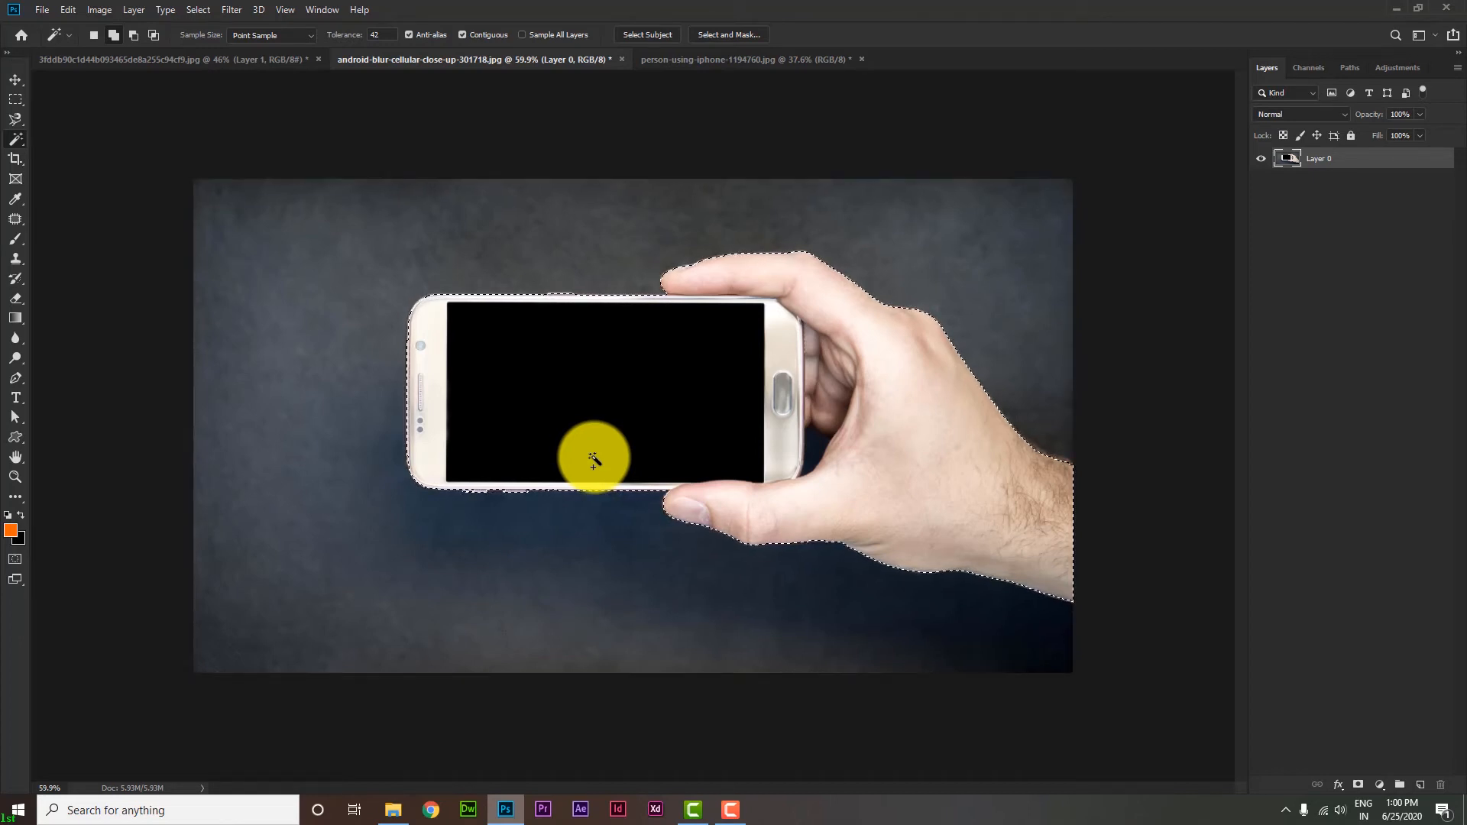
key("ctrl+j")
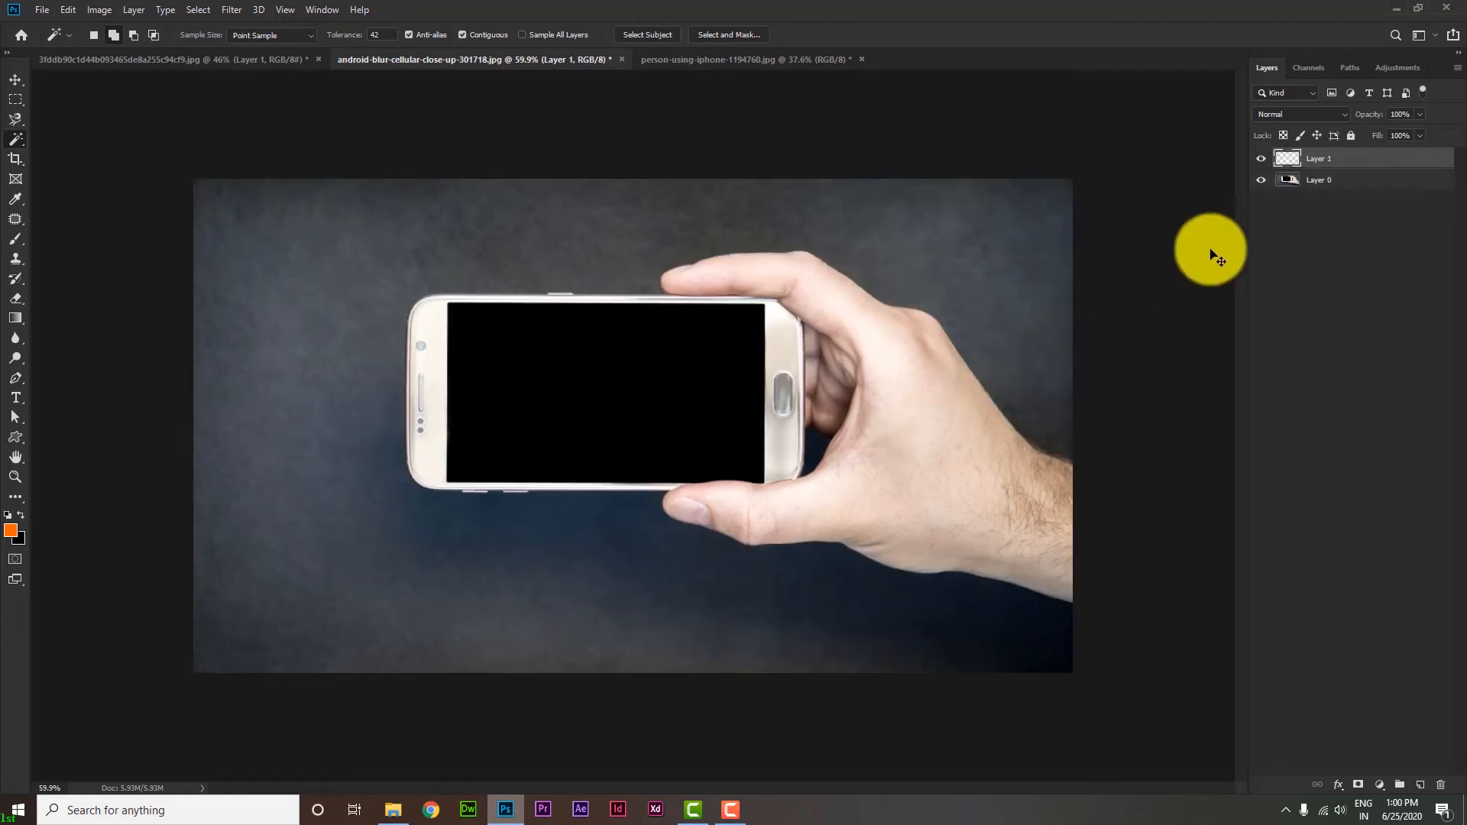
left_click(1259, 181)
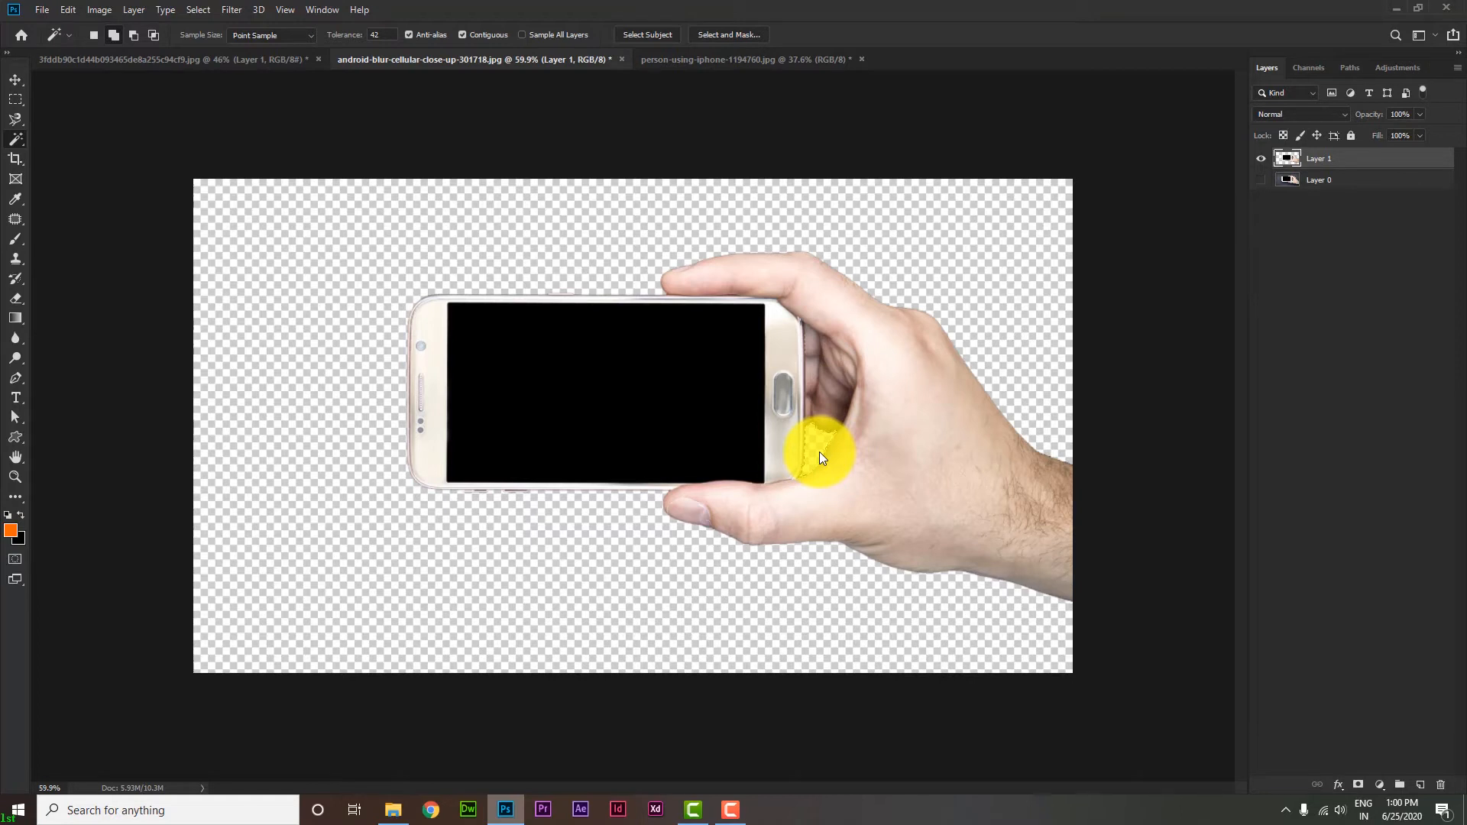
key("ctrl+d")
scroll(840, 433, "down", 1)
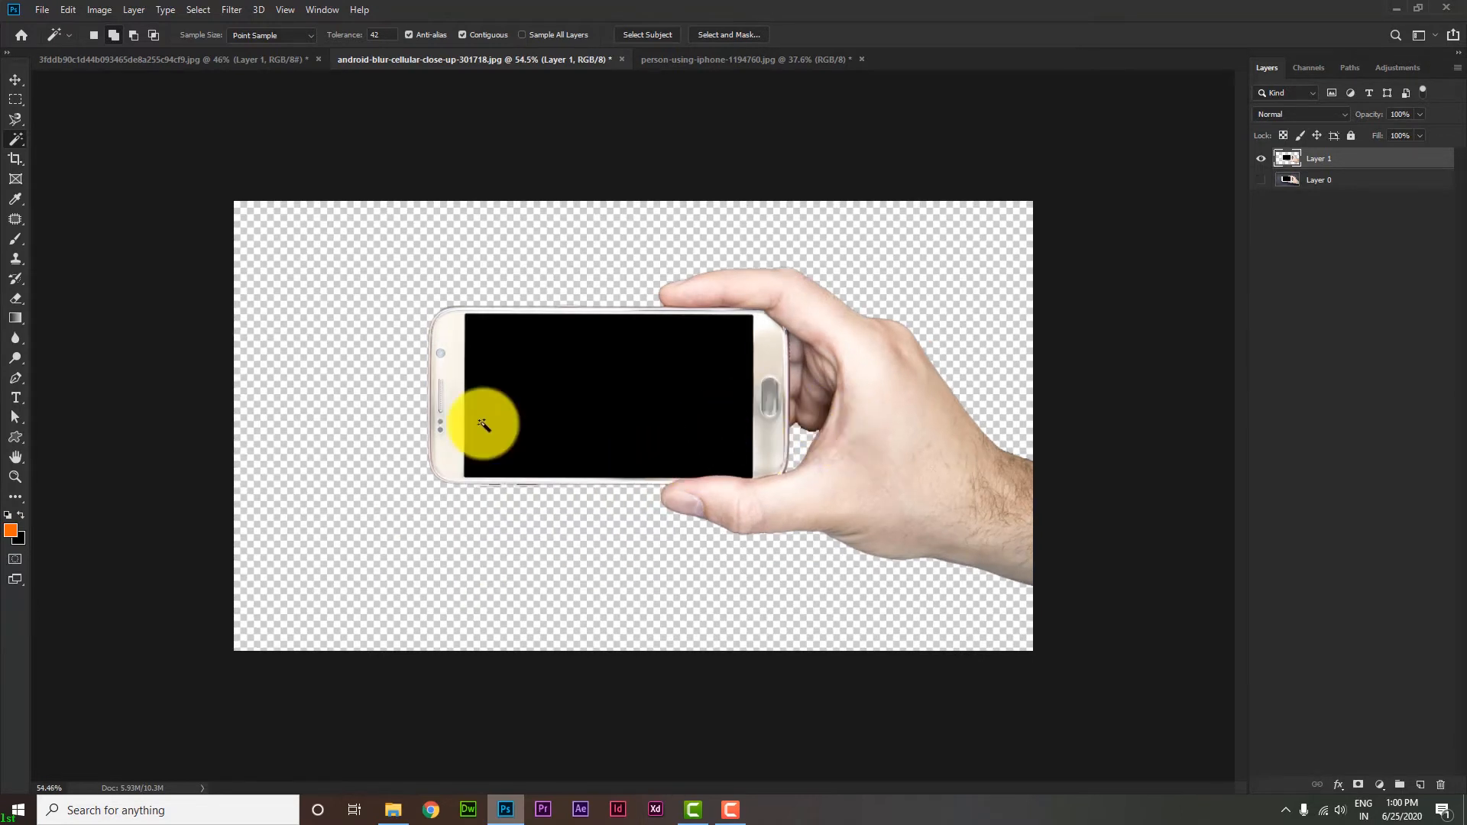
Add a new layer filled with black and place it beneath the phone and hand cutout
left_click(1421, 786)
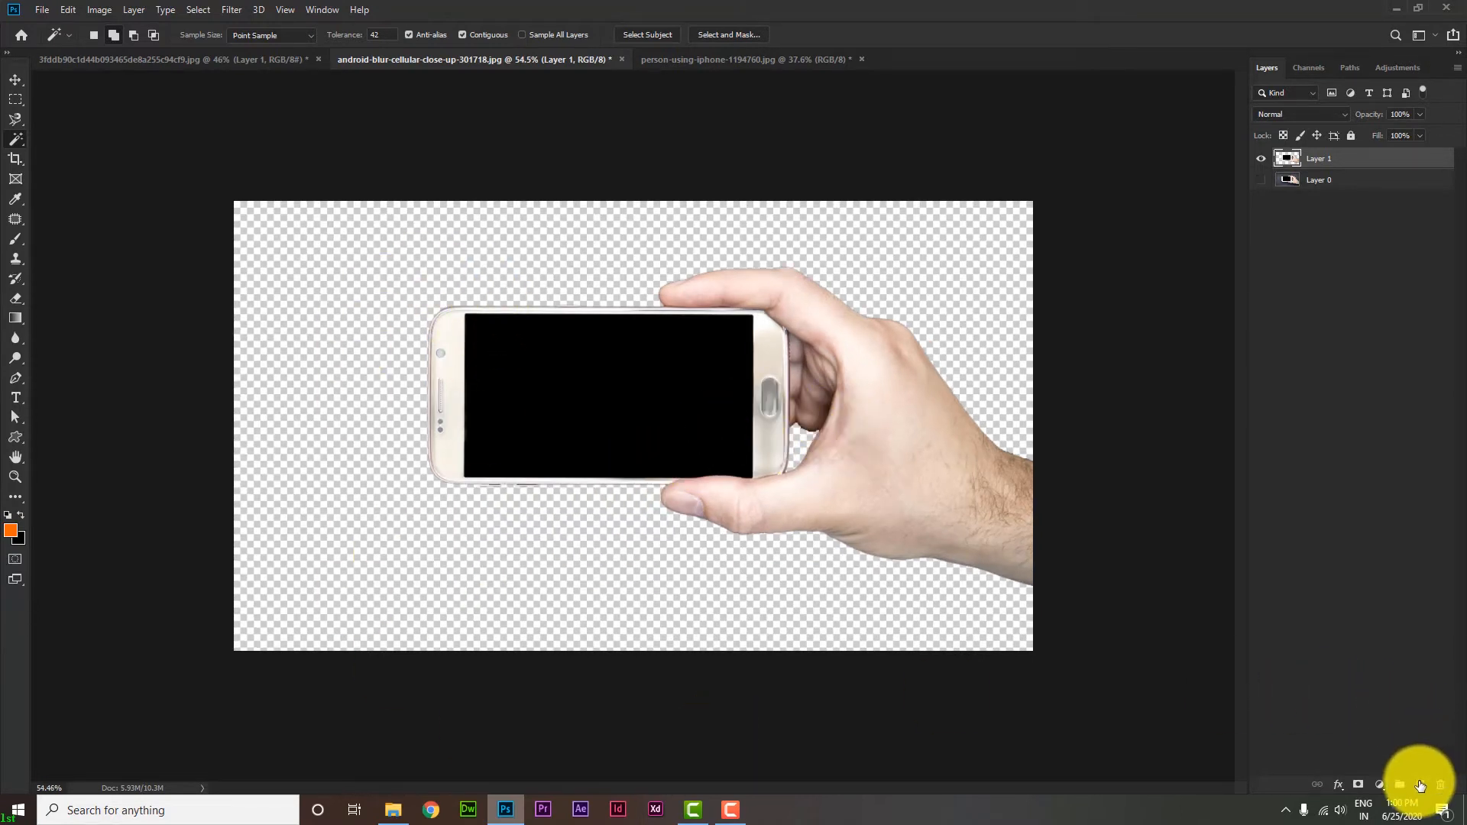
key("ctrl+BackSpace")
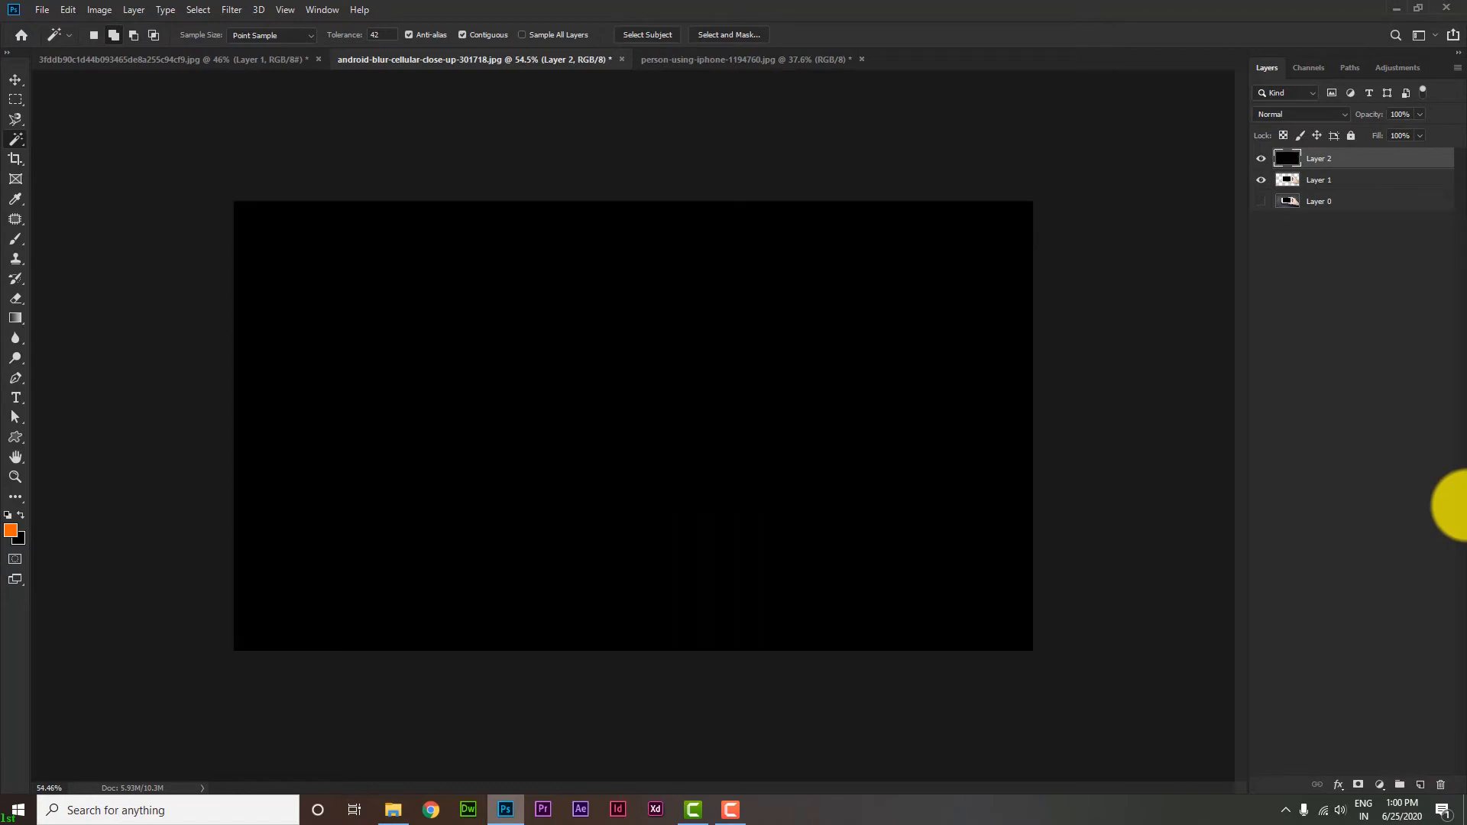
left_click_drag(1389, 166, 1368, 187)
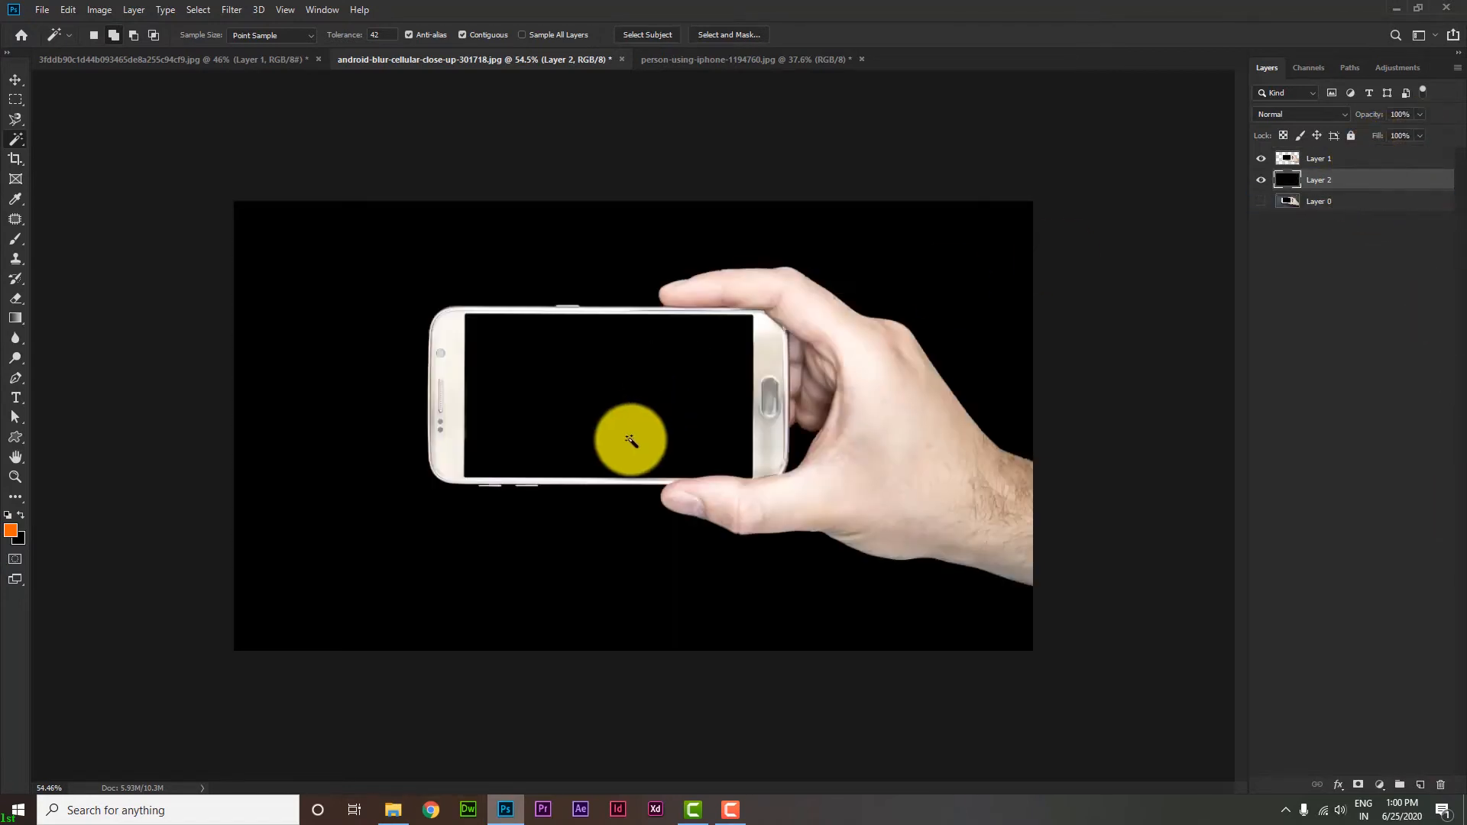
scroll(632, 429, "down", 2)
scroll(681, 498, "up", 4)
scroll(672, 488, "down", 2)
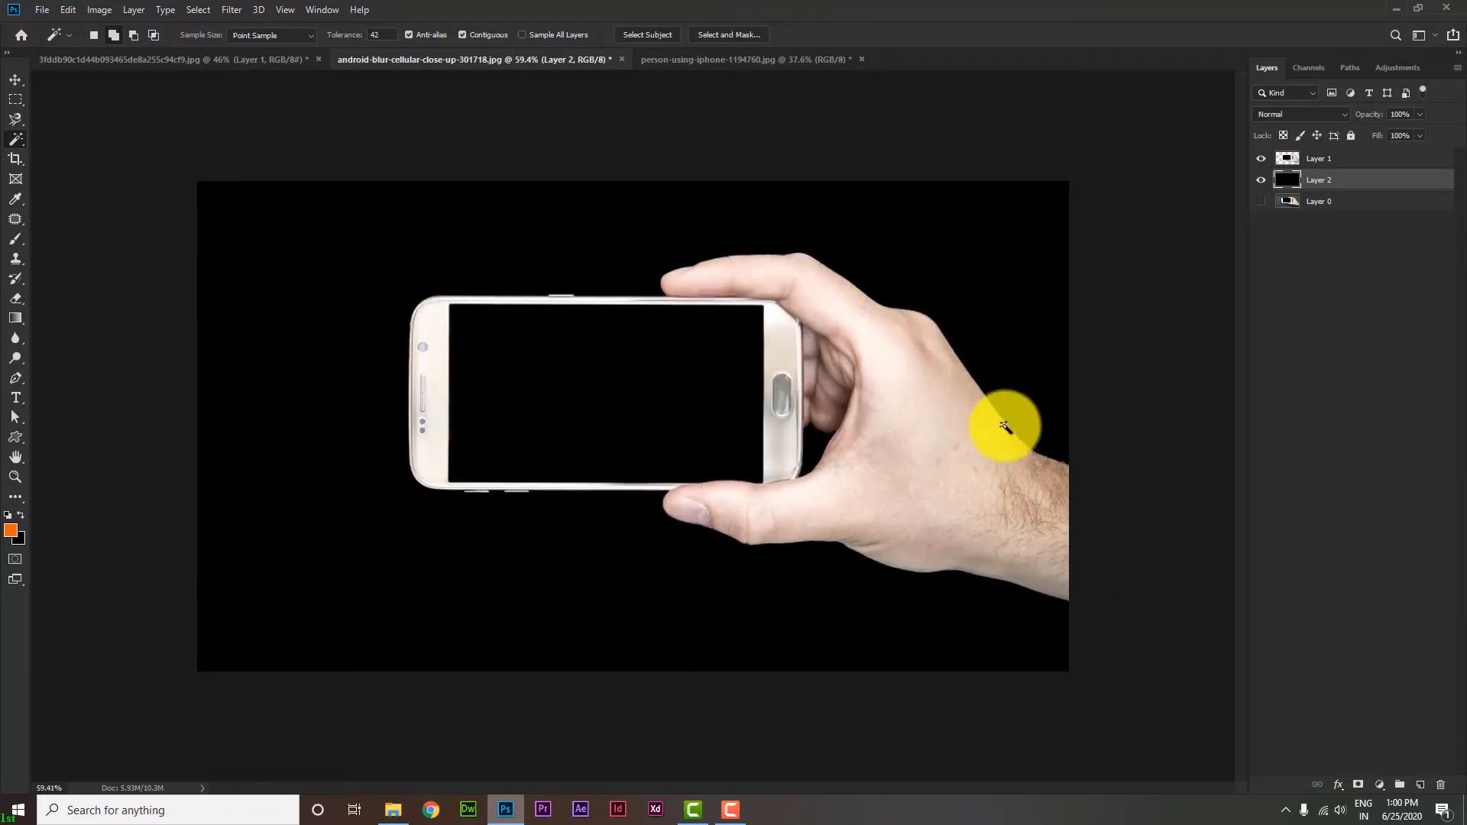
scroll(803, 475, "down", 1)
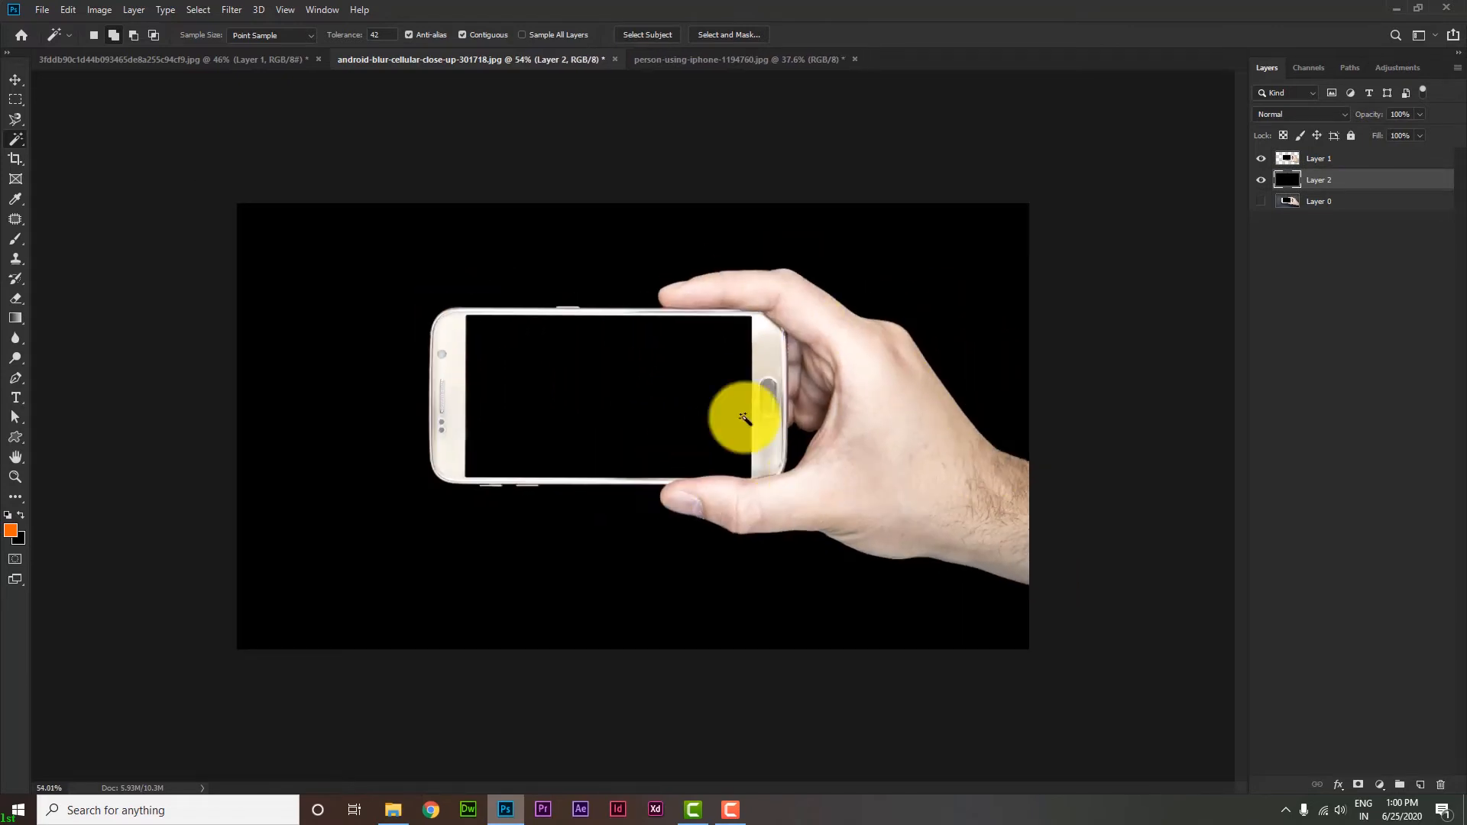
Switch to the person-using-iphone-1194760.jpg photo and enlarge it for working on the phone and hand
left_click(747, 60)
scroll(688, 410, "up", 4)
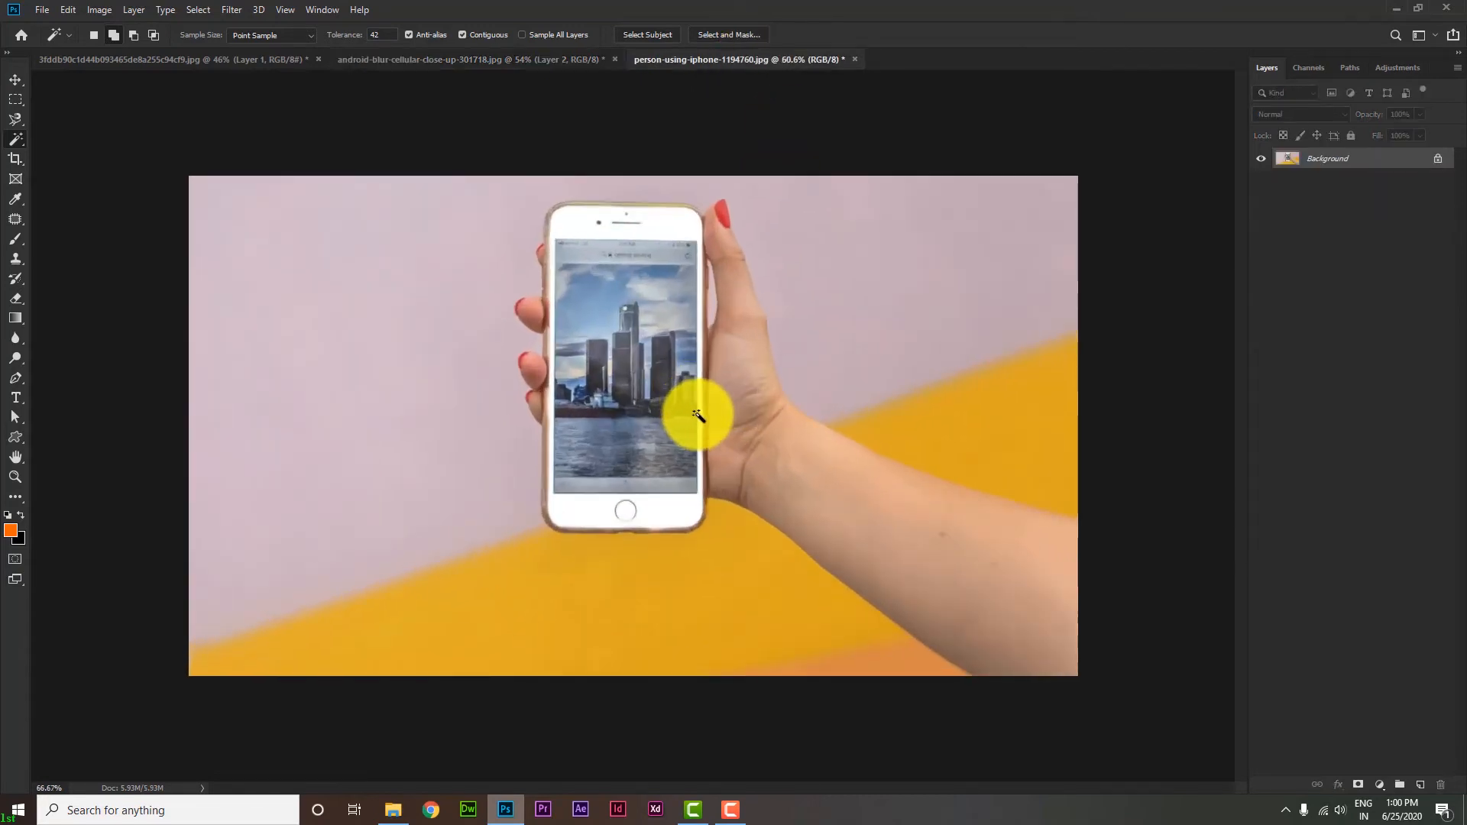
scroll(697, 415, "up", 2)
scroll(764, 416, "down", 1)
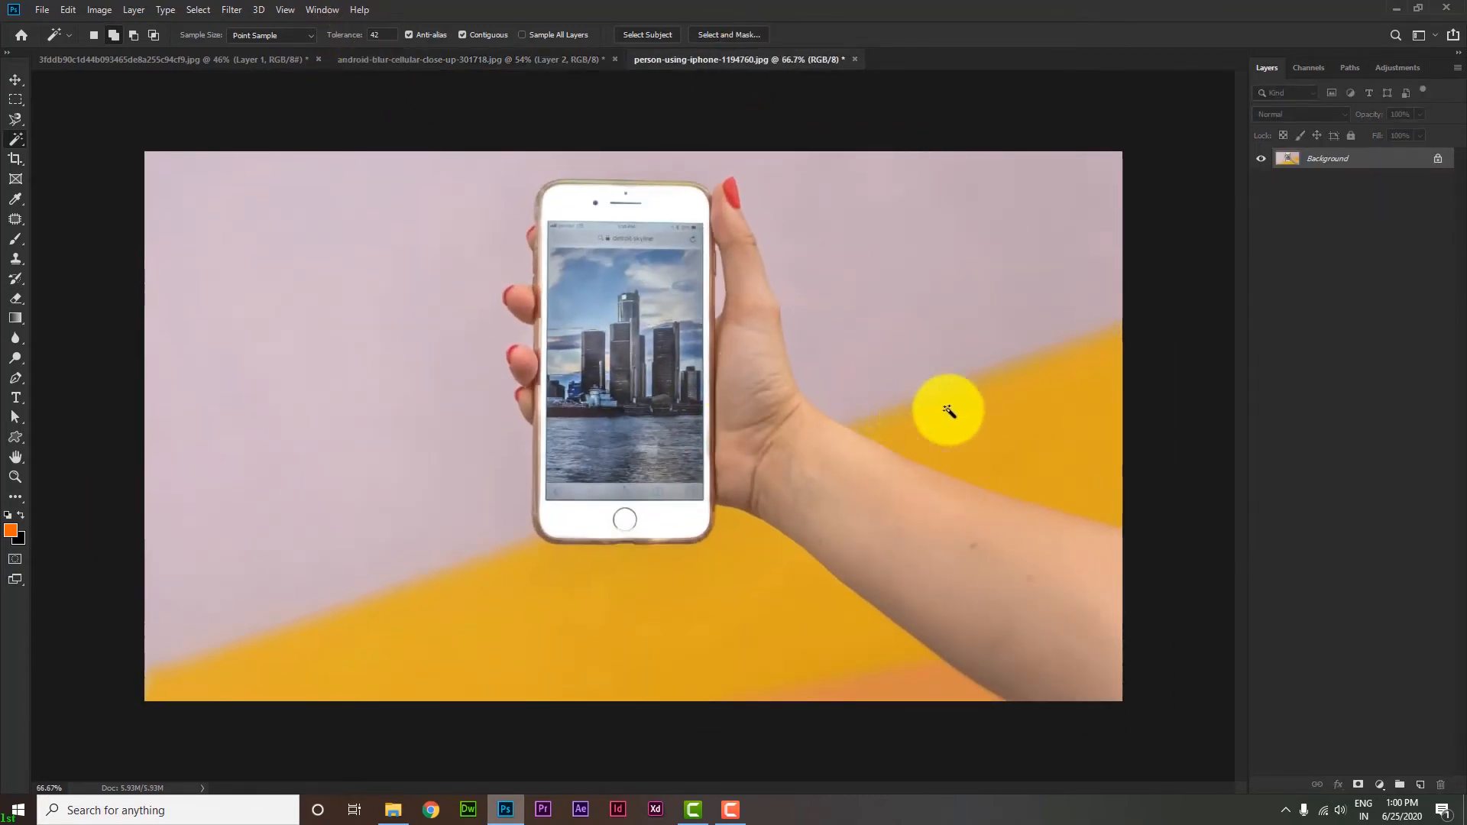
Try the Magic Wand at tolerance 42 on the pink and yellow background boundary beside the forearm, check the edges and clear the selection
left_click(907, 405)
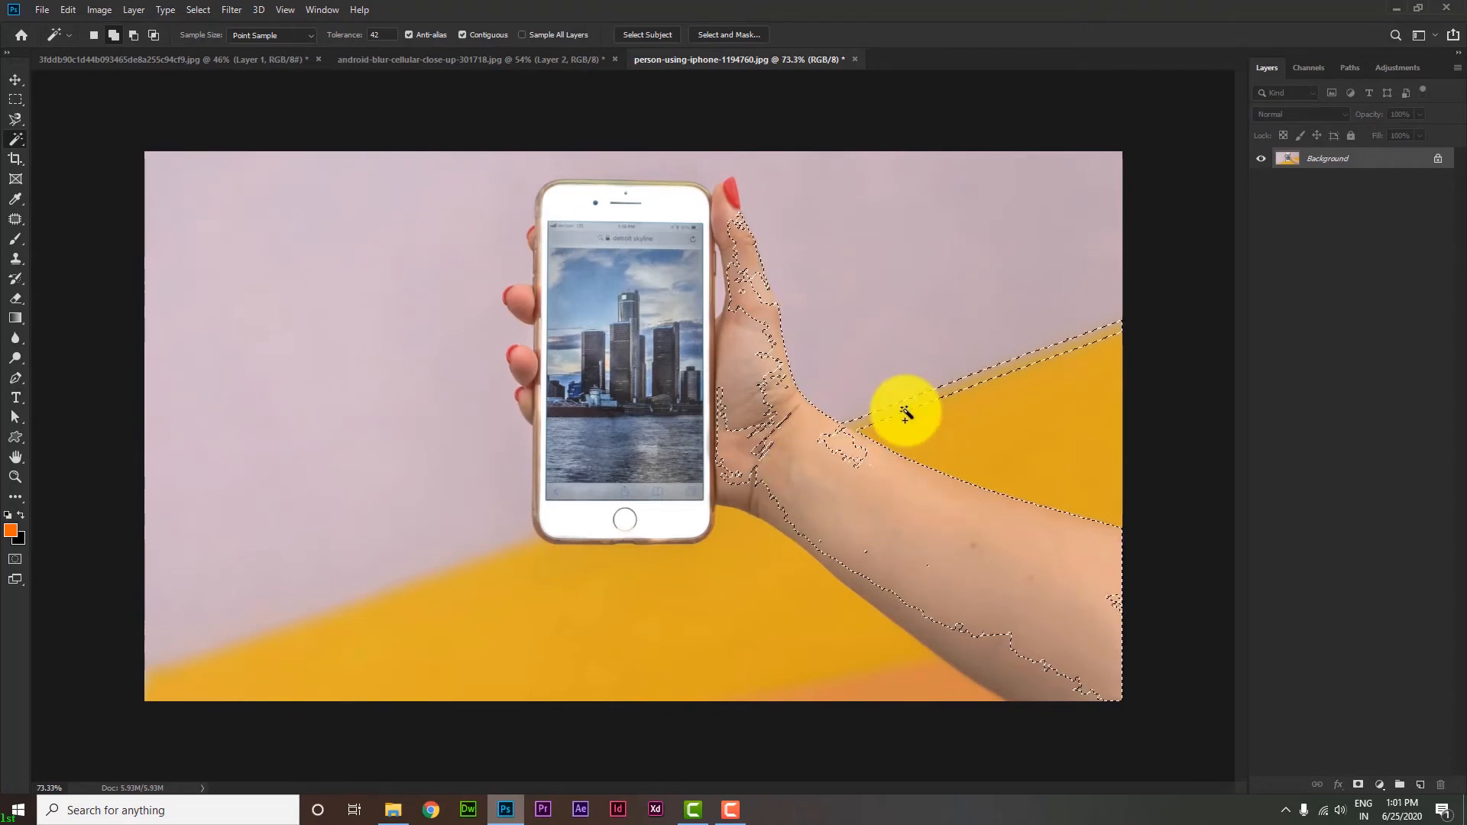
scroll(905, 411, "up", 5)
scroll(906, 399, "up", 2)
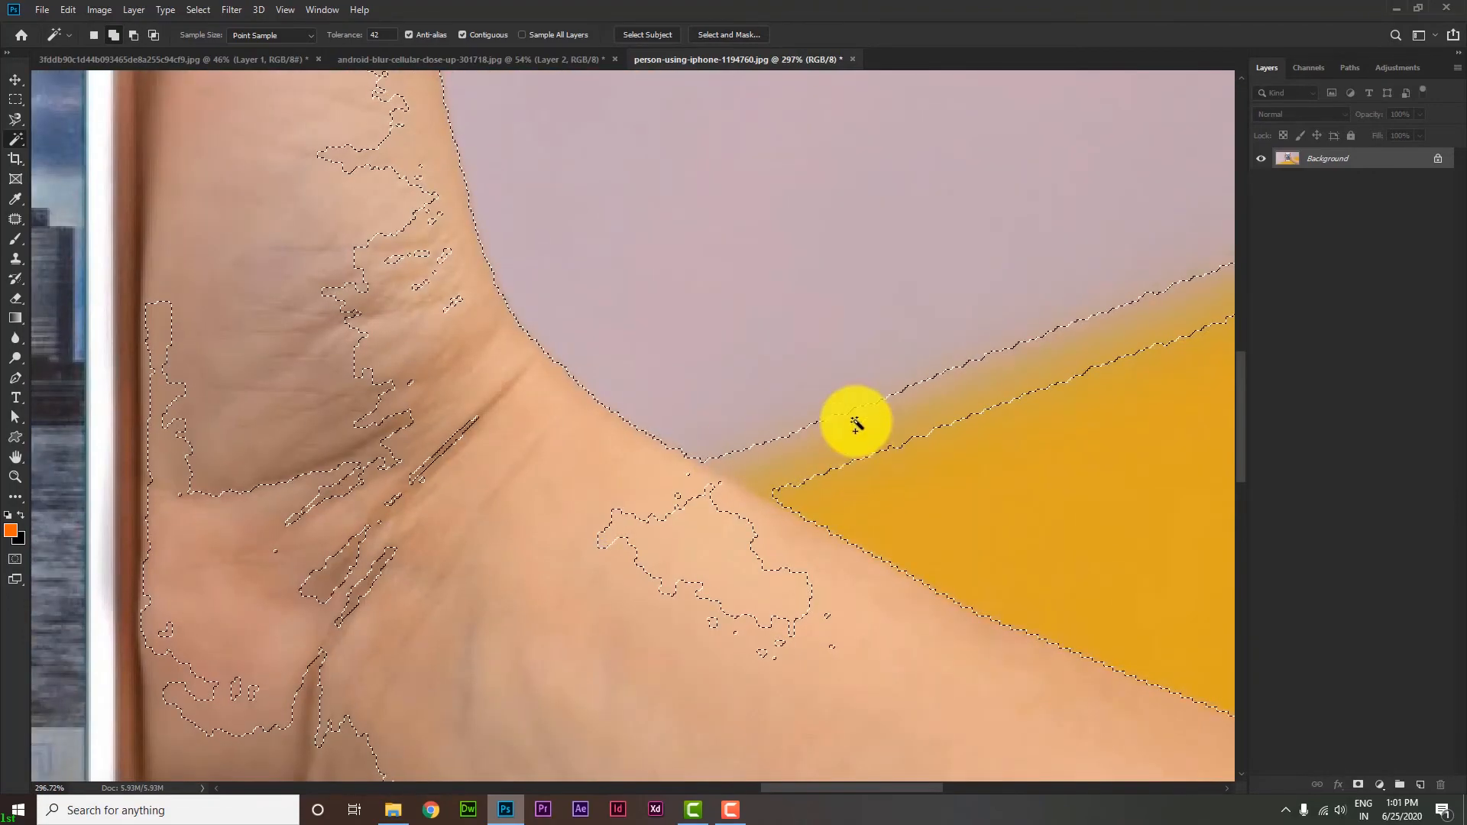
scroll(855, 422, "down", 5)
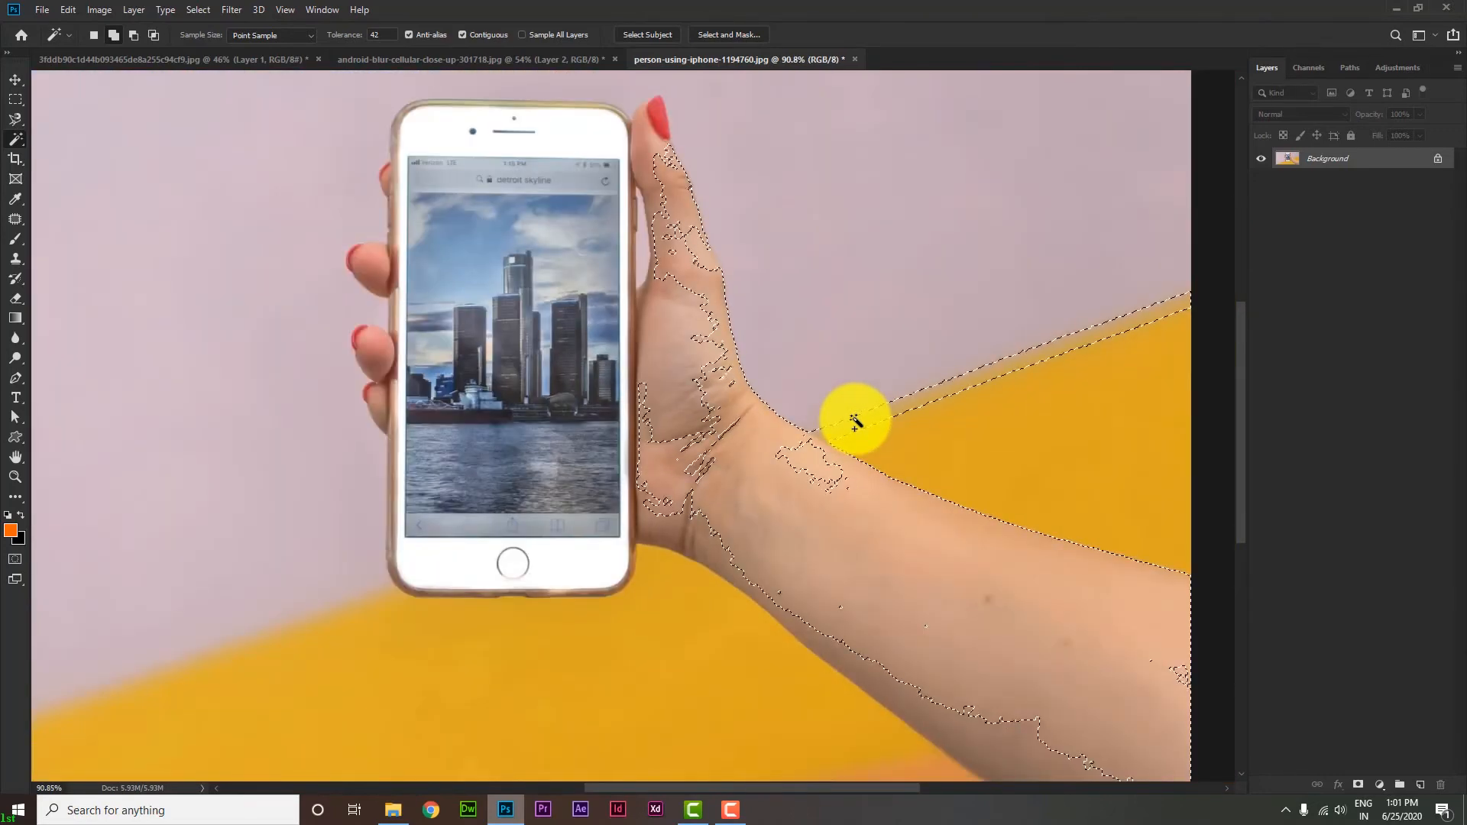
key("ctrl+d")
scroll(856, 422, "down", 2)
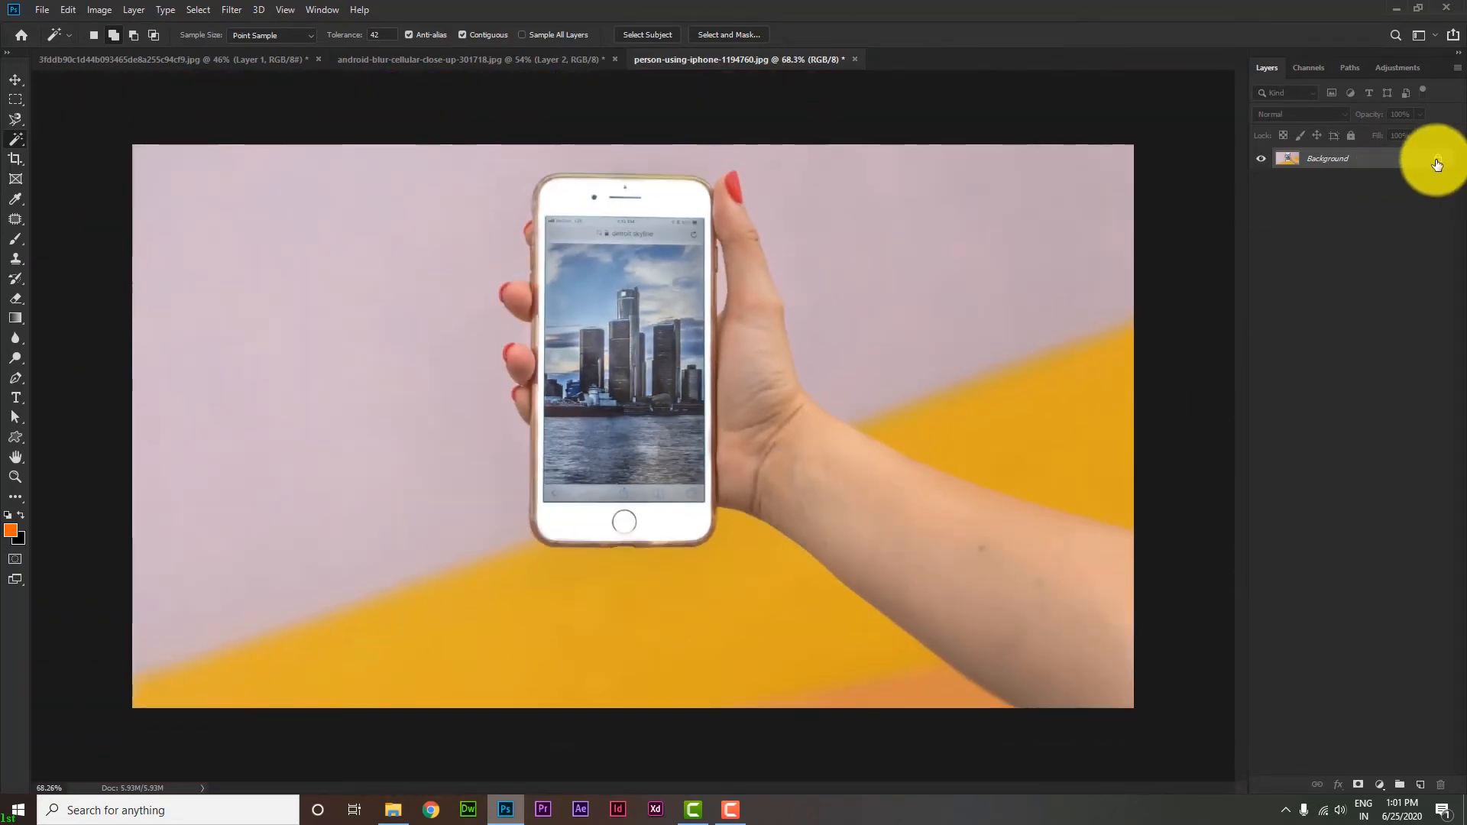
Switch to the Quick Selection tool in add mode and set its brush size to 34 px and angle to -26°
right_click(10, 142)
left_click(56, 137)
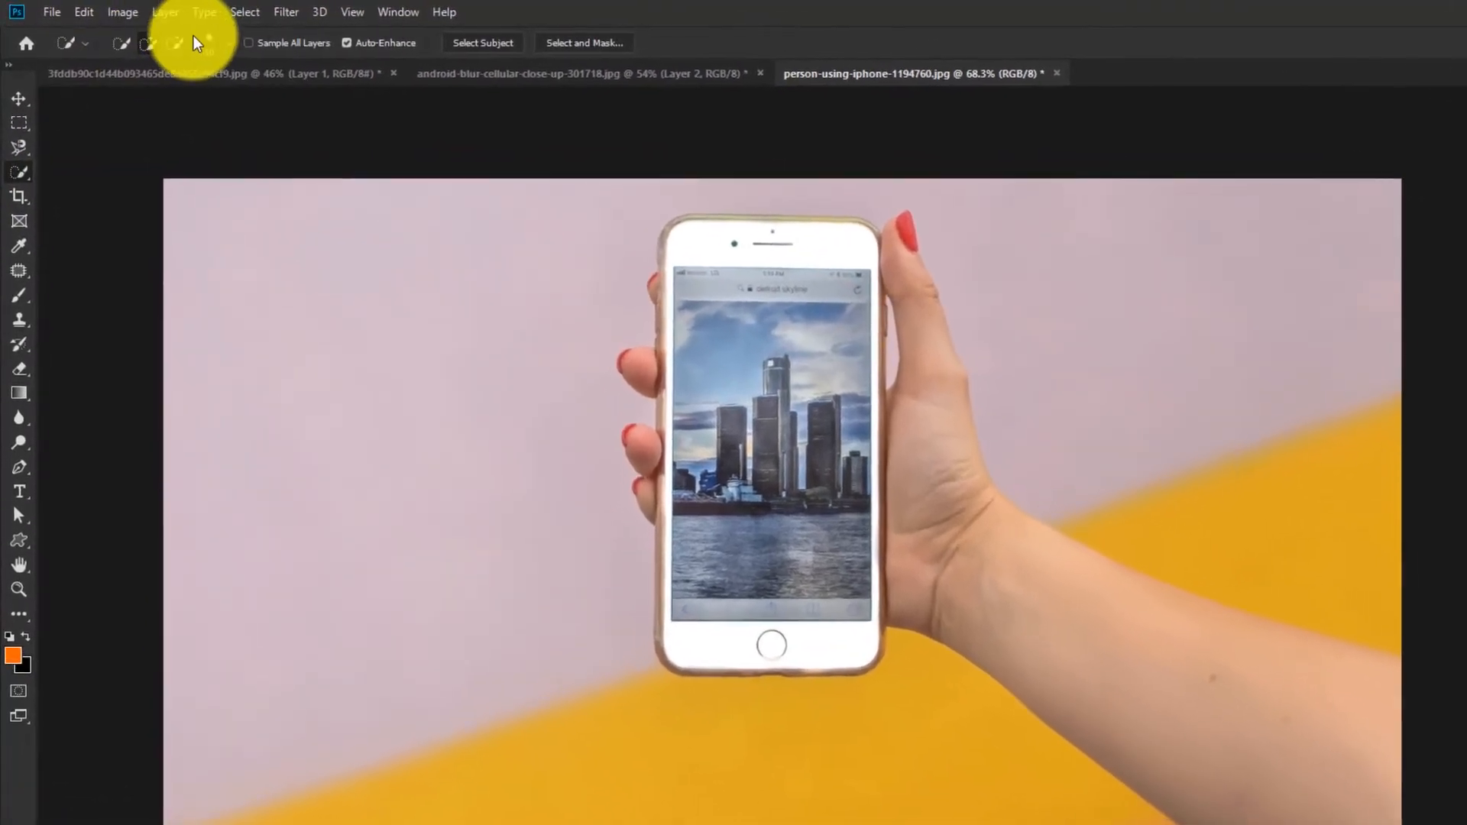
left_click(150, 43)
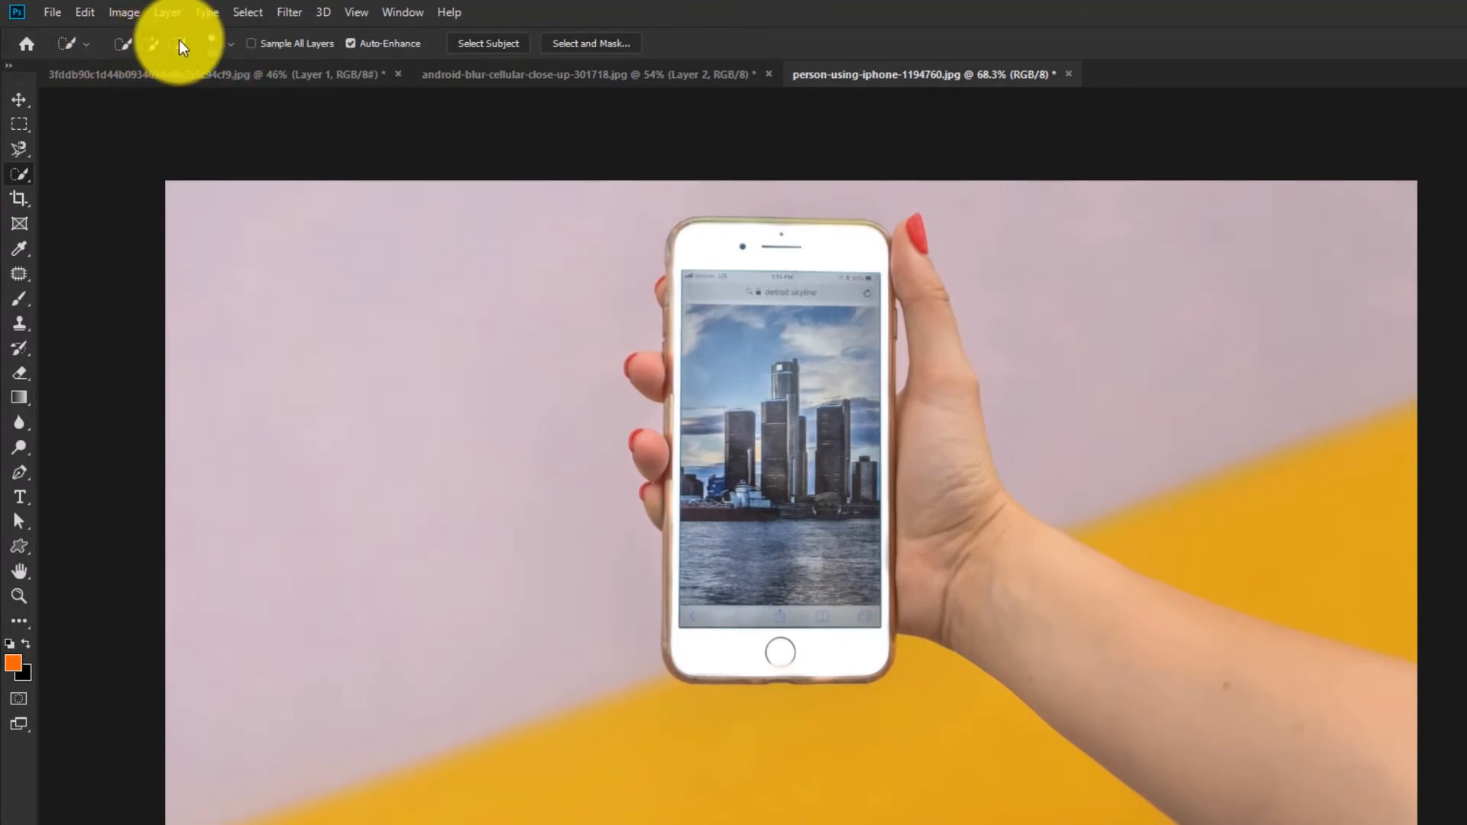
left_click(223, 45)
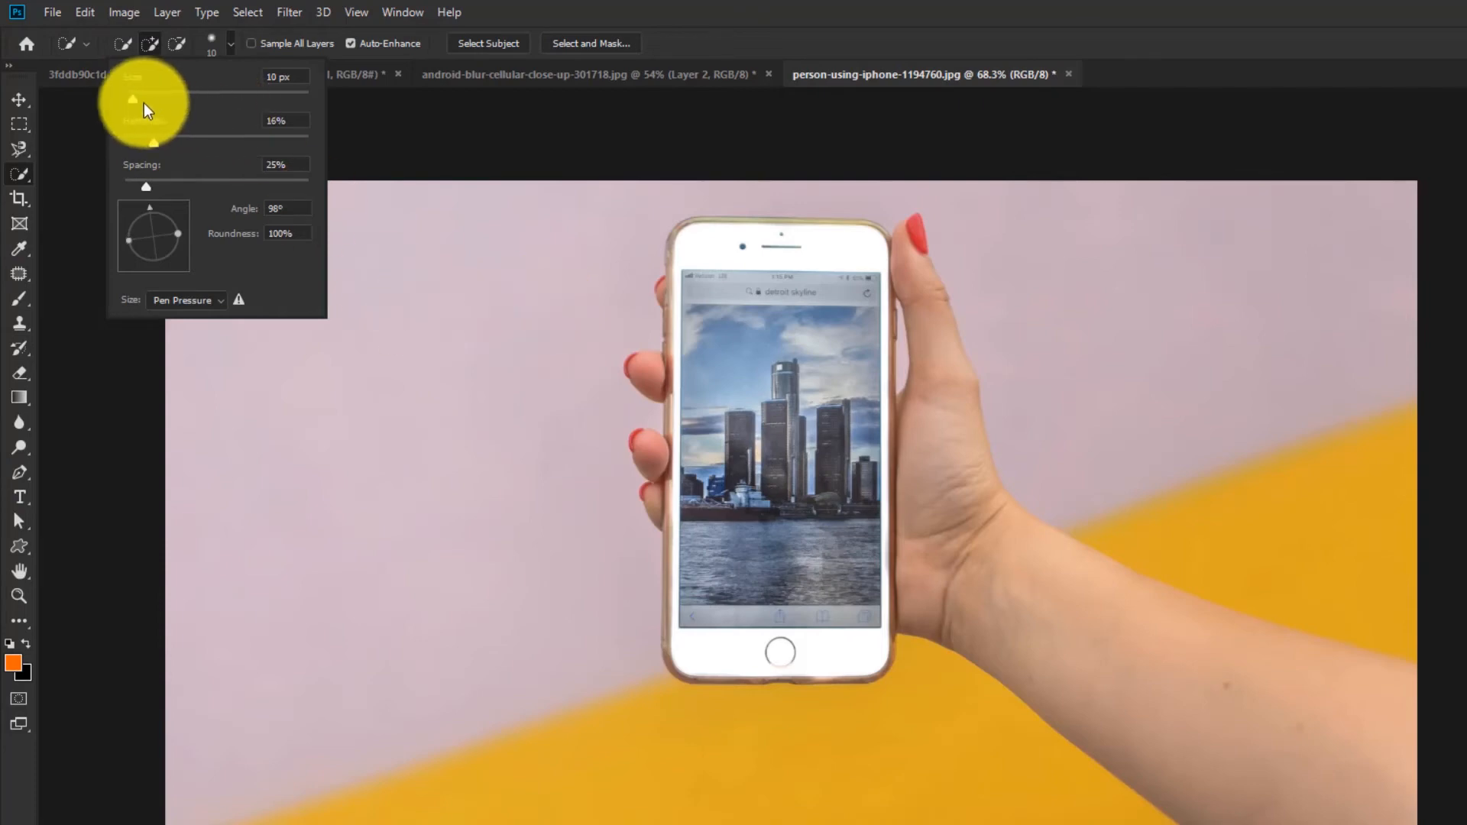
left_click_drag(133, 99, 156, 110)
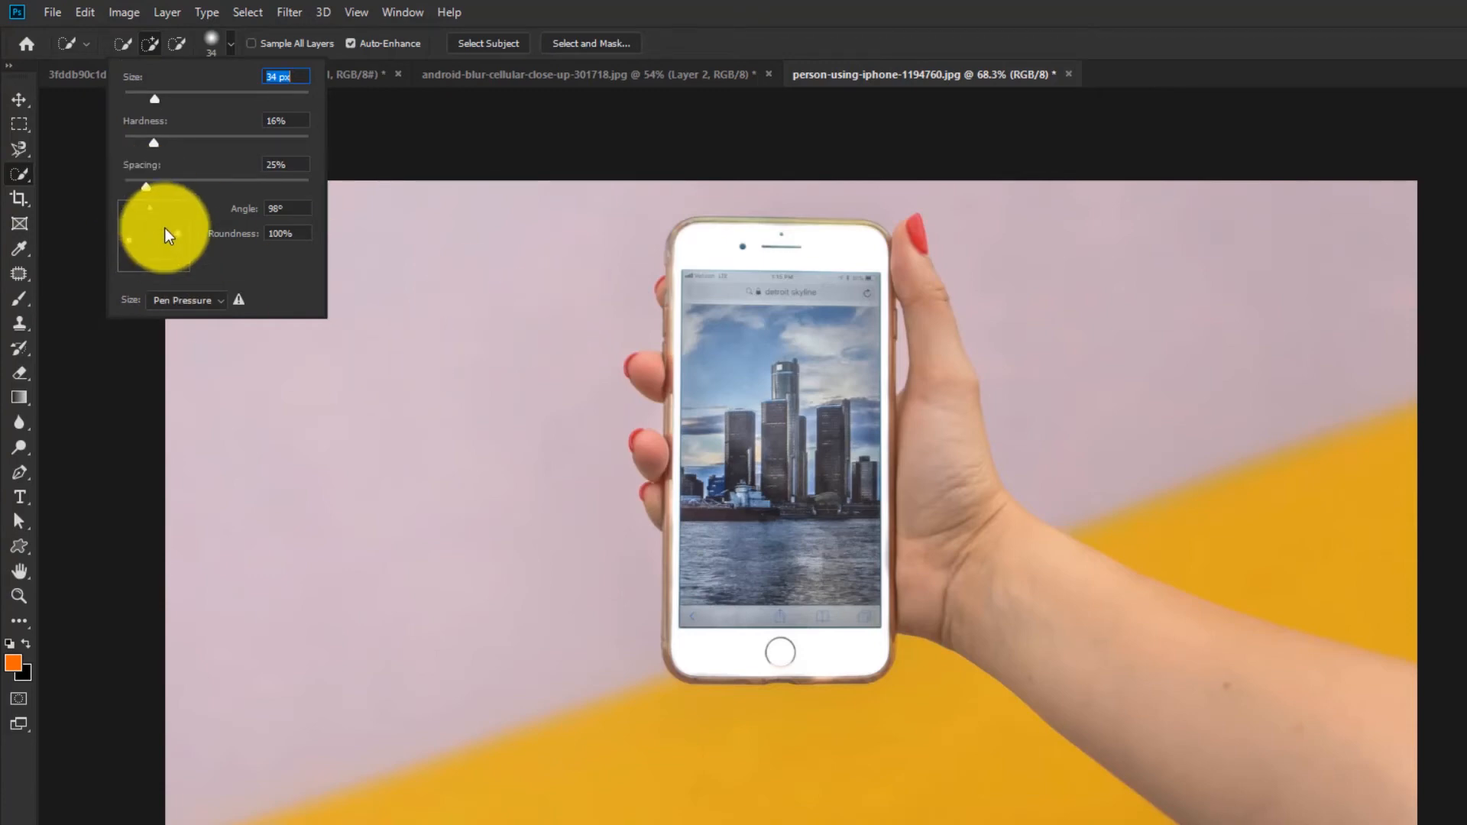
mouse_move(176, 237)
left_mouse_down()
mouse_move(153, 268)
mouse_move(154, 230)
mouse_move(180, 254)
left_mouse_up()
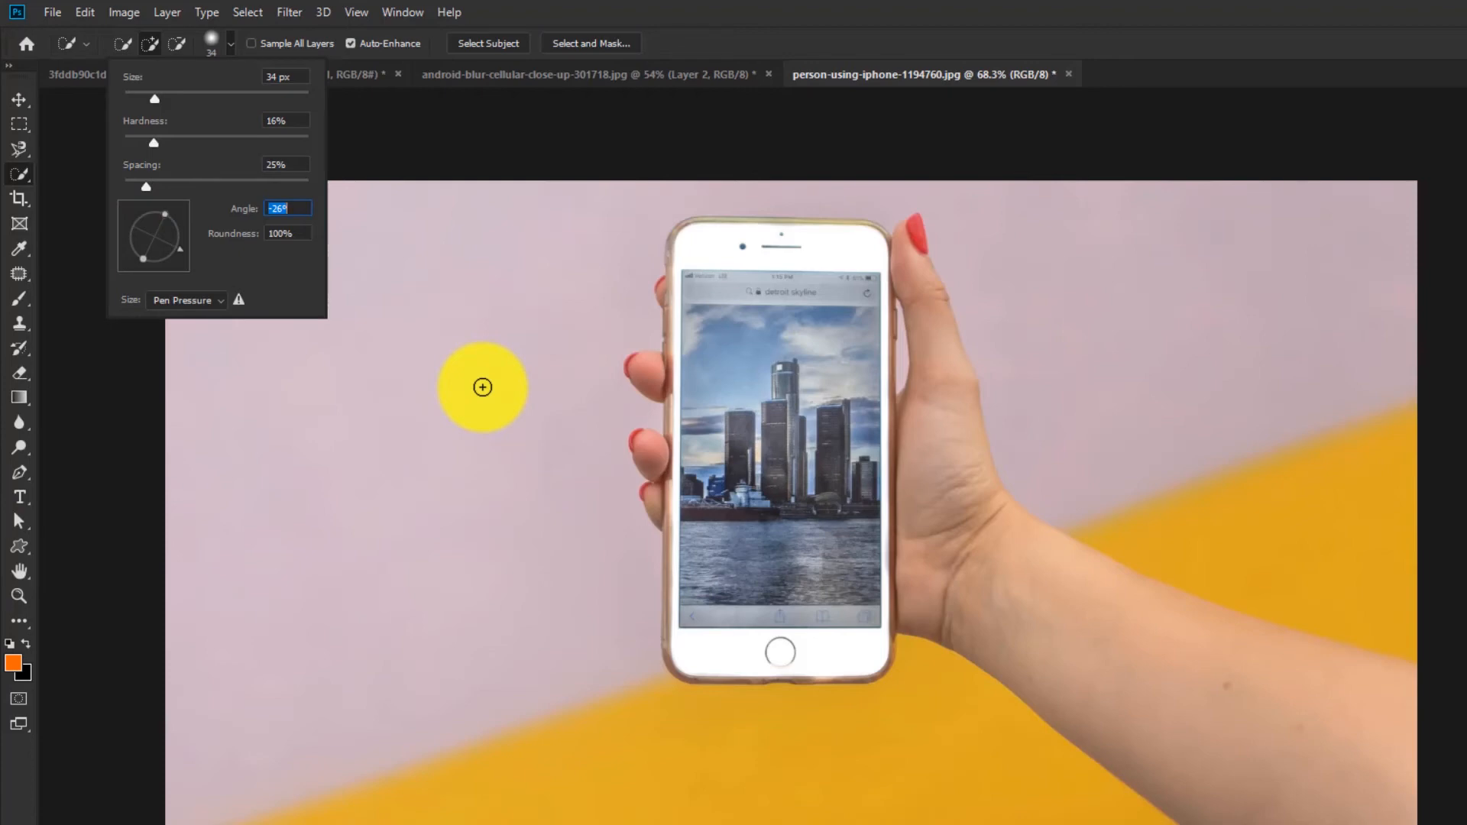
left_click(482, 388)
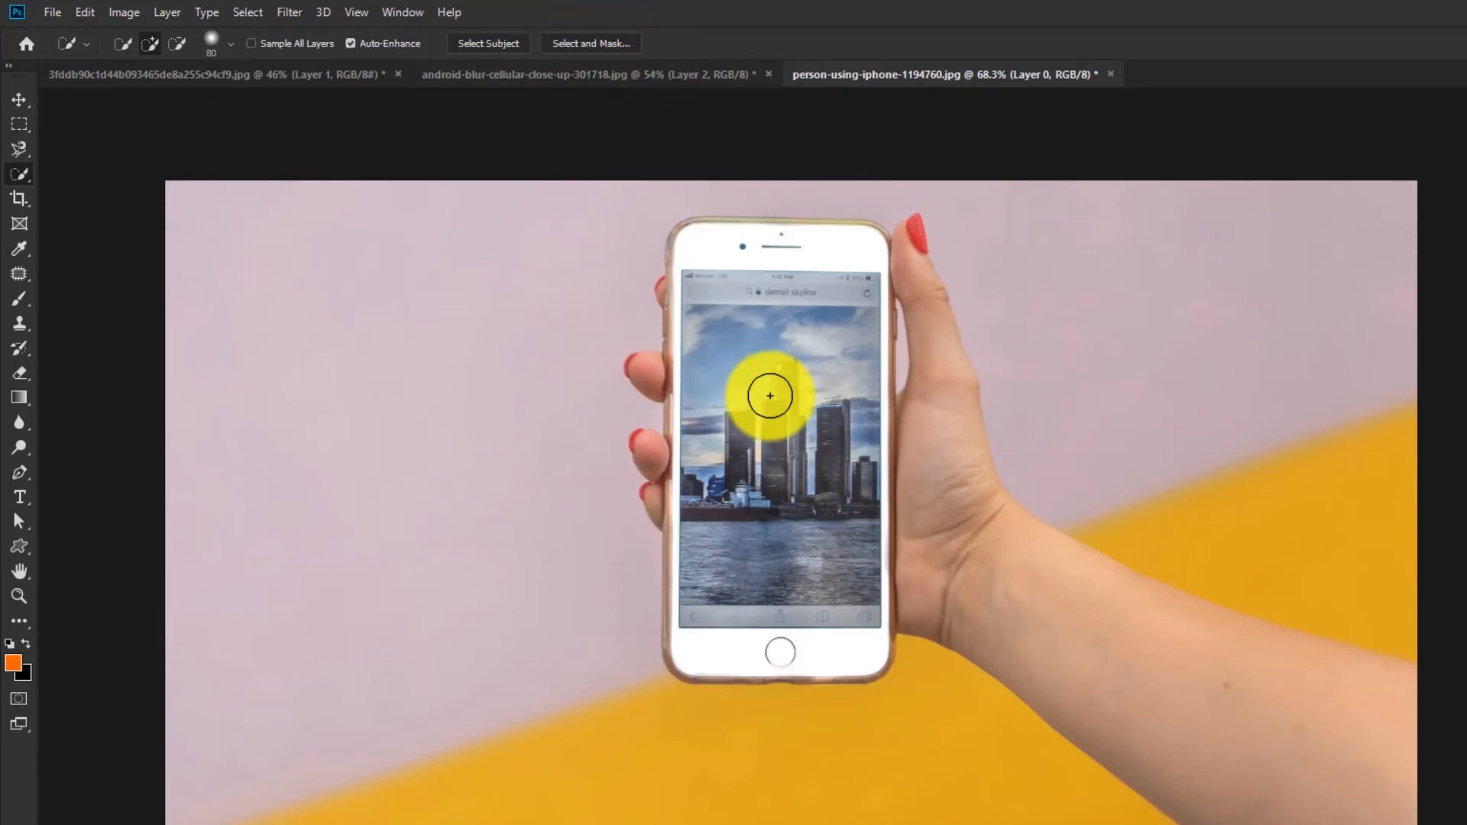
Select the phone and forearm with the Quick Selection brush at 80 px by painting down the phone screen
scroll(769, 386, "down", 1)
mouse_move(737, 304)
left_mouse_down()
mouse_move(754, 331)
mouse_move(714, 308)
mouse_move(741, 383)
mouse_move(740, 452)
mouse_move(780, 511)
mouse_move(946, 573)
mouse_move(1137, 691)
mouse_move(1172, 688)
mouse_move(1023, 569)
mouse_move(789, 462)
mouse_move(805, 626)
mouse_move(733, 577)
mouse_move(738, 608)
mouse_move(757, 612)
left_mouse_up()
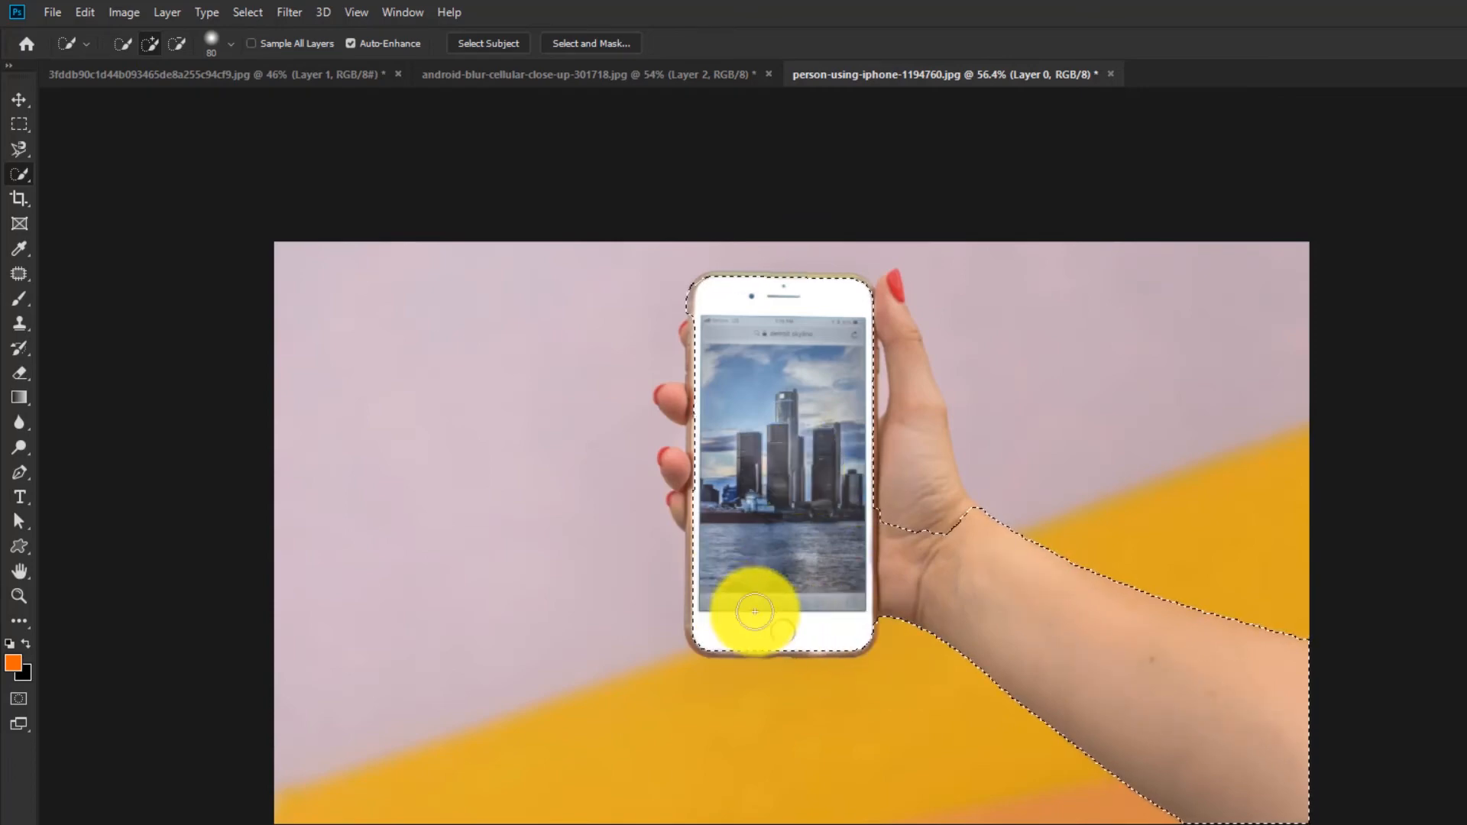
scroll(690, 506, "up", 5)
scroll(691, 506, "up", 4)
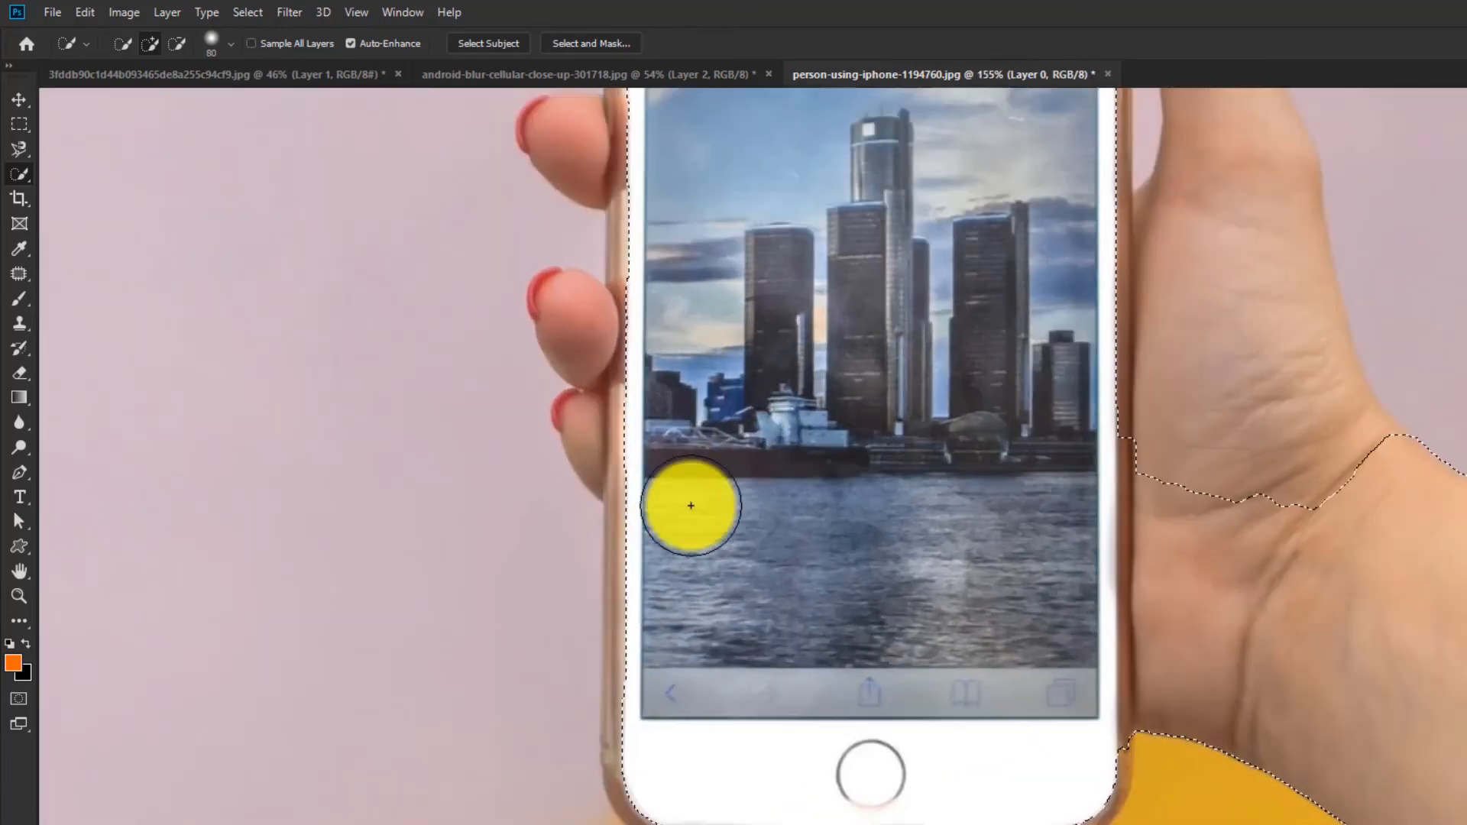
Reduce the brush to 15 px and add the fingers and the adjoining phone case edge to the selection
key("bracketleft")
key("bracketleft")
key("bracketleft")
mouse_move(553, 281)
left_mouse_down()
mouse_move(519, 263)
mouse_move(511, 226)
left_mouse_up()
key("bracketleft")
key("bracketleft")
key("bracketleft")
key("bracketleft")
mouse_move(584, 363)
left_mouse_down()
mouse_move(605, 474)
mouse_move(599, 441)
mouse_move(613, 462)
mouse_move(589, 464)
mouse_move(603, 612)
mouse_move(594, 766)
left_mouse_up()
key("bracketleft")
key("bracketleft")
key("bracketleft")
scroll(629, 756, "down", 3)
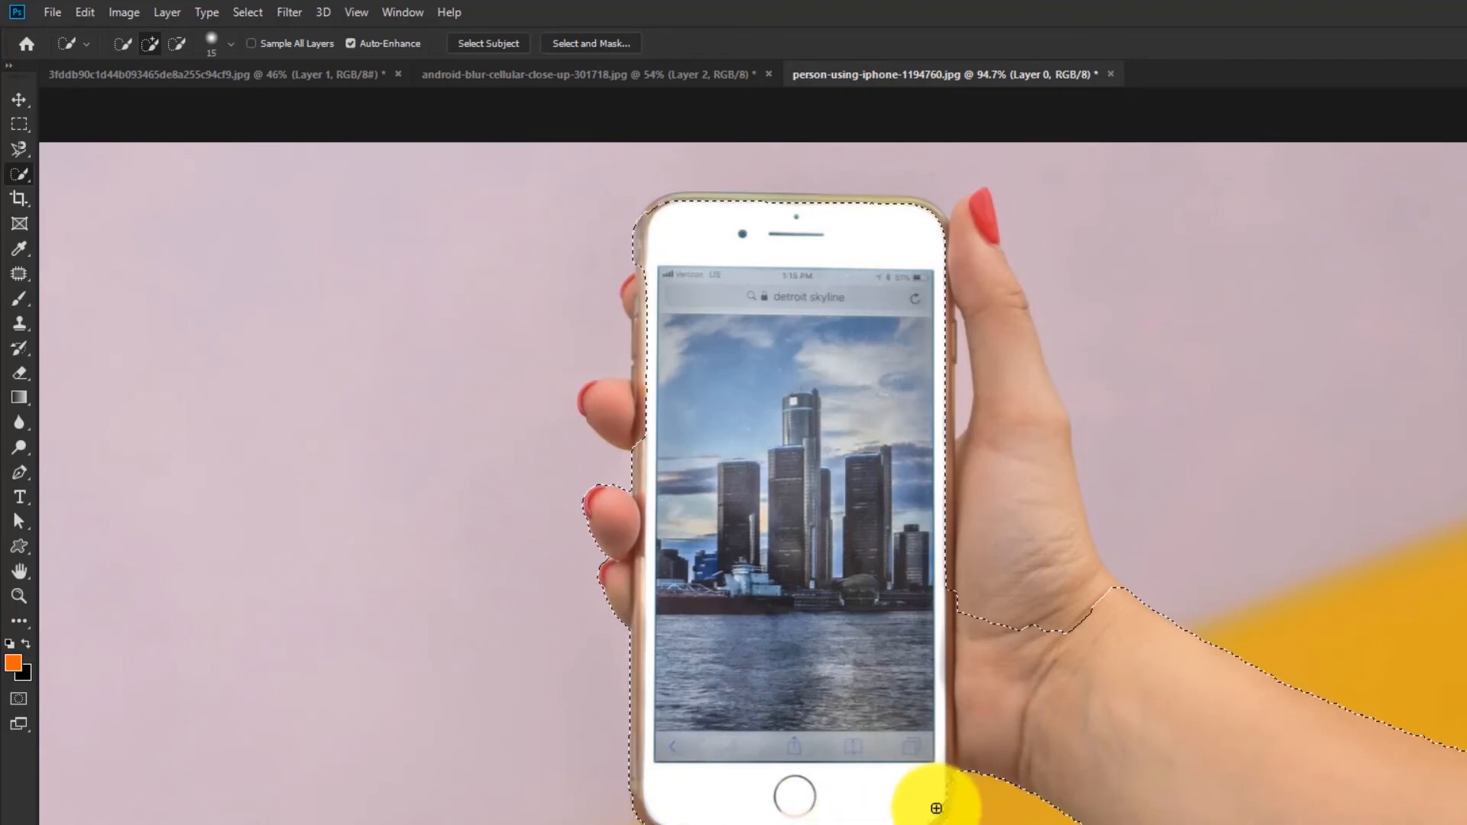
scroll(933, 698, "down", 2)
scroll(698, 324, "up", 2)
scroll(698, 324, "up", 2)
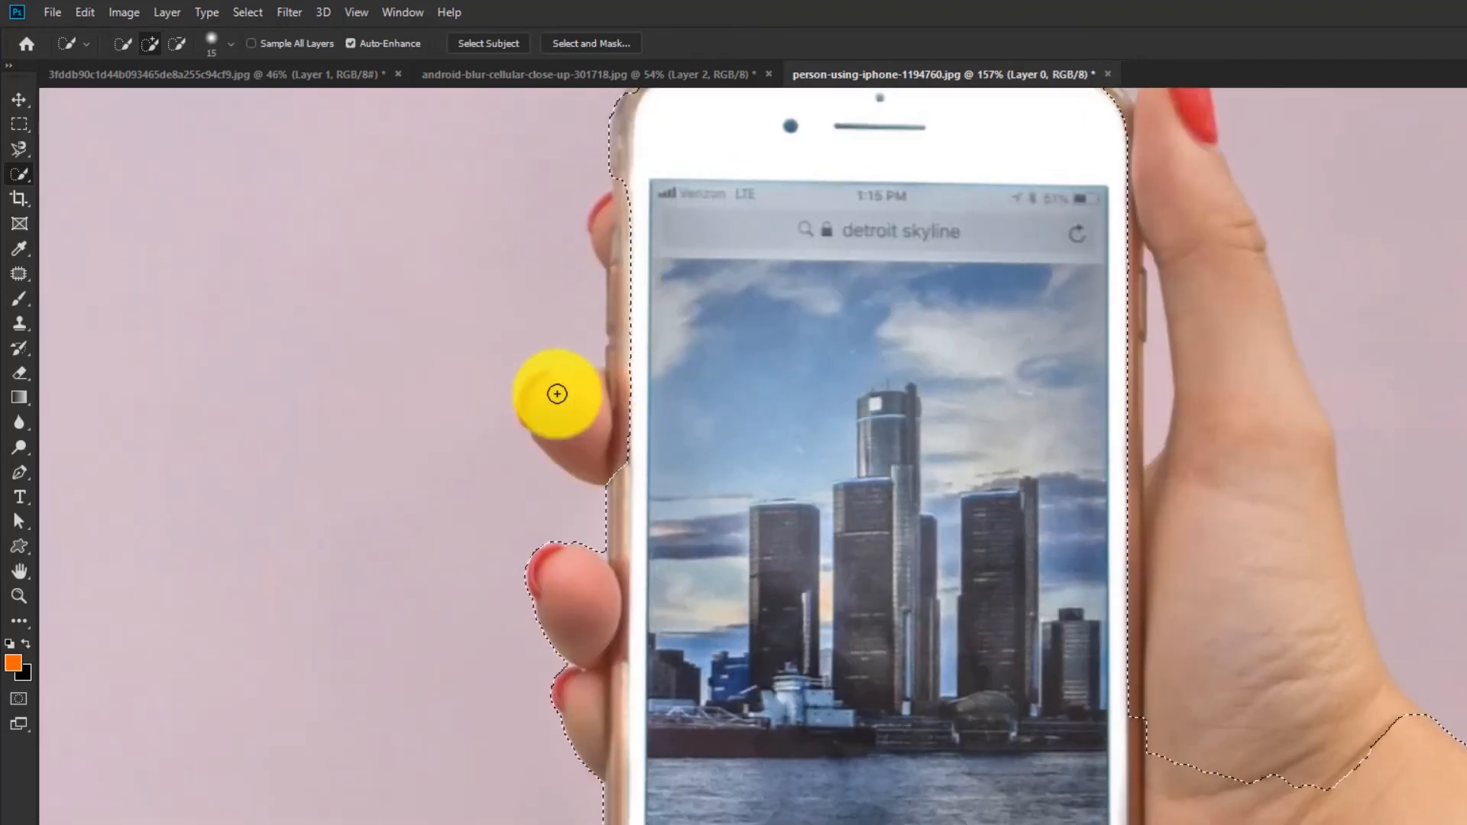
scroll(747, 360, "down", 3)
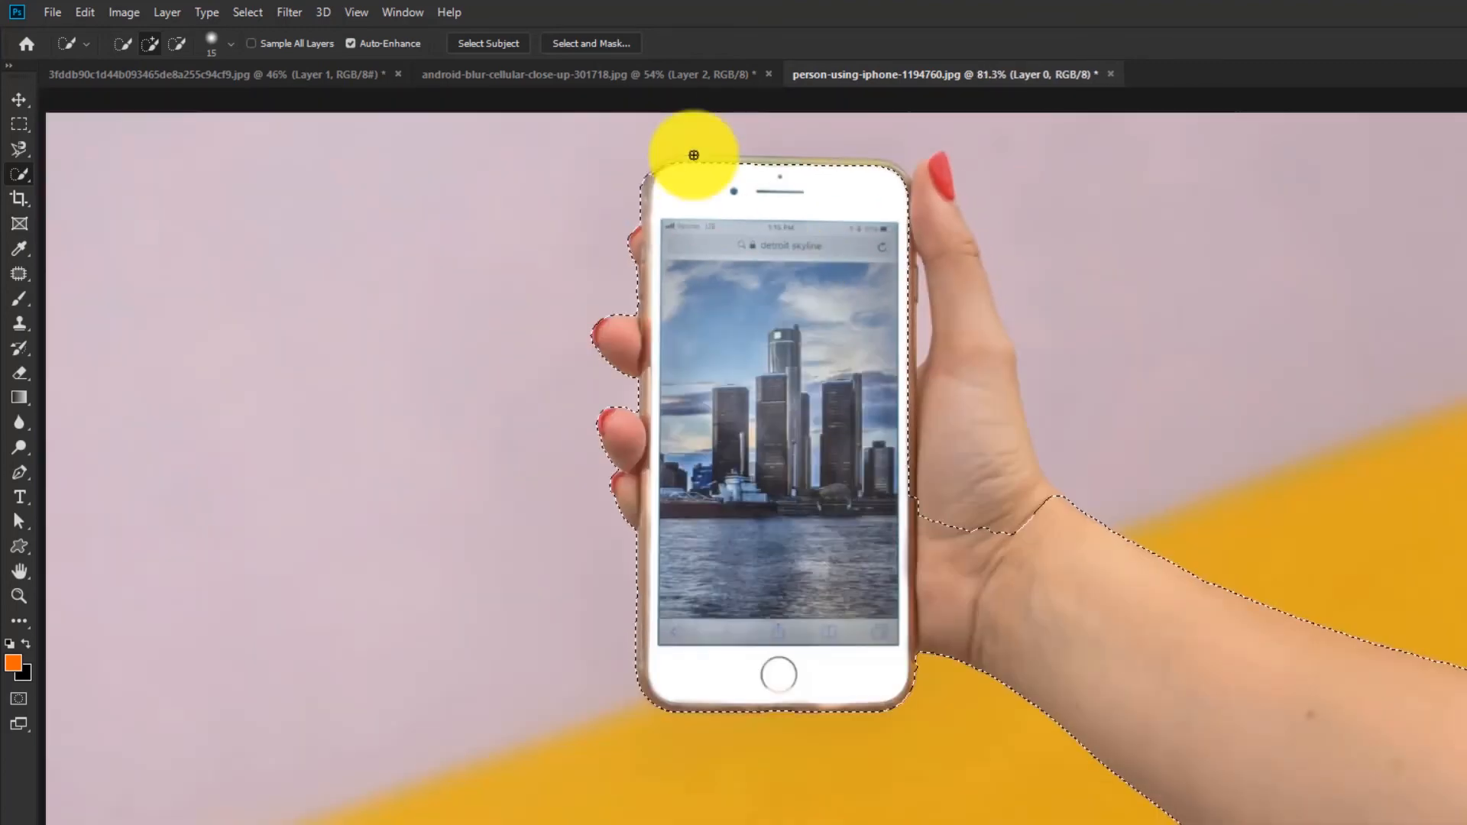
Add the phone case's upper edge, the palm and the thumb to the selection
left_click_drag(695, 156, 750, 150)
scroll(703, 168, "up", 2)
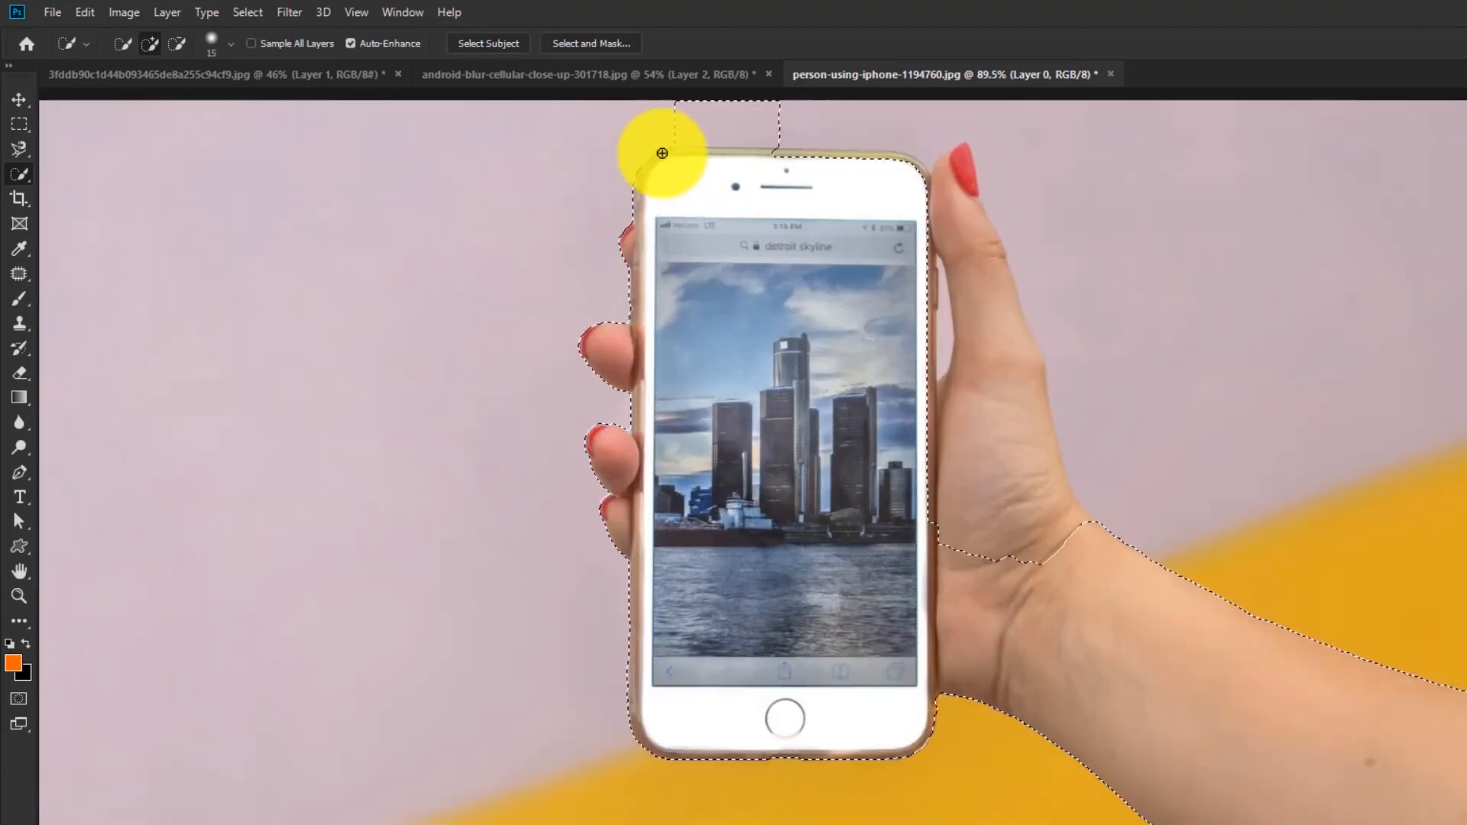
scroll(655, 147, "down", 1)
mouse_move(643, 161)
left_mouse_down()
mouse_move(778, 168)
mouse_move(745, 173)
left_mouse_up()
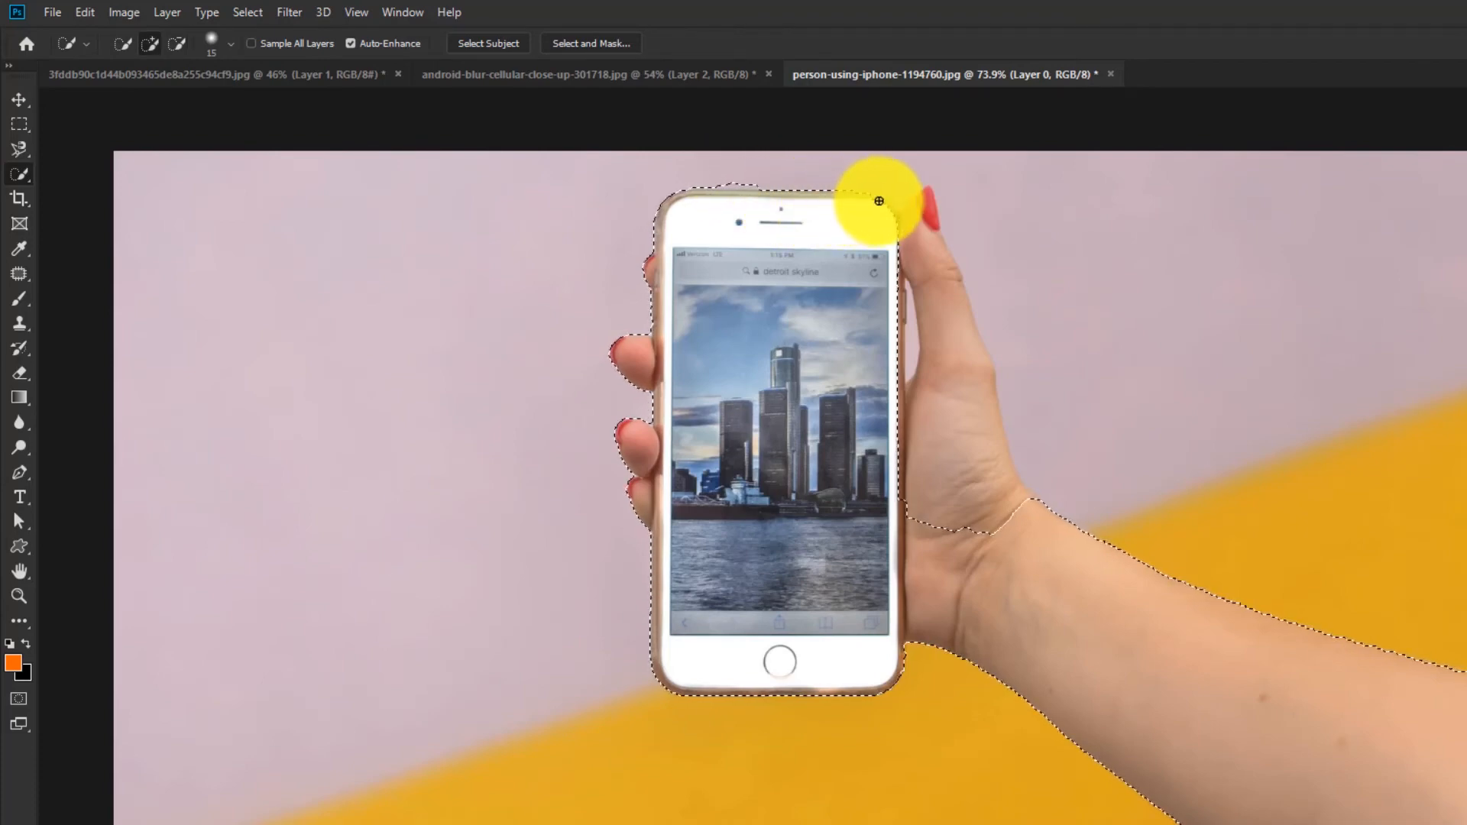
left_click_drag(891, 407, 966, 476)
scroll(920, 298, "down", 2)
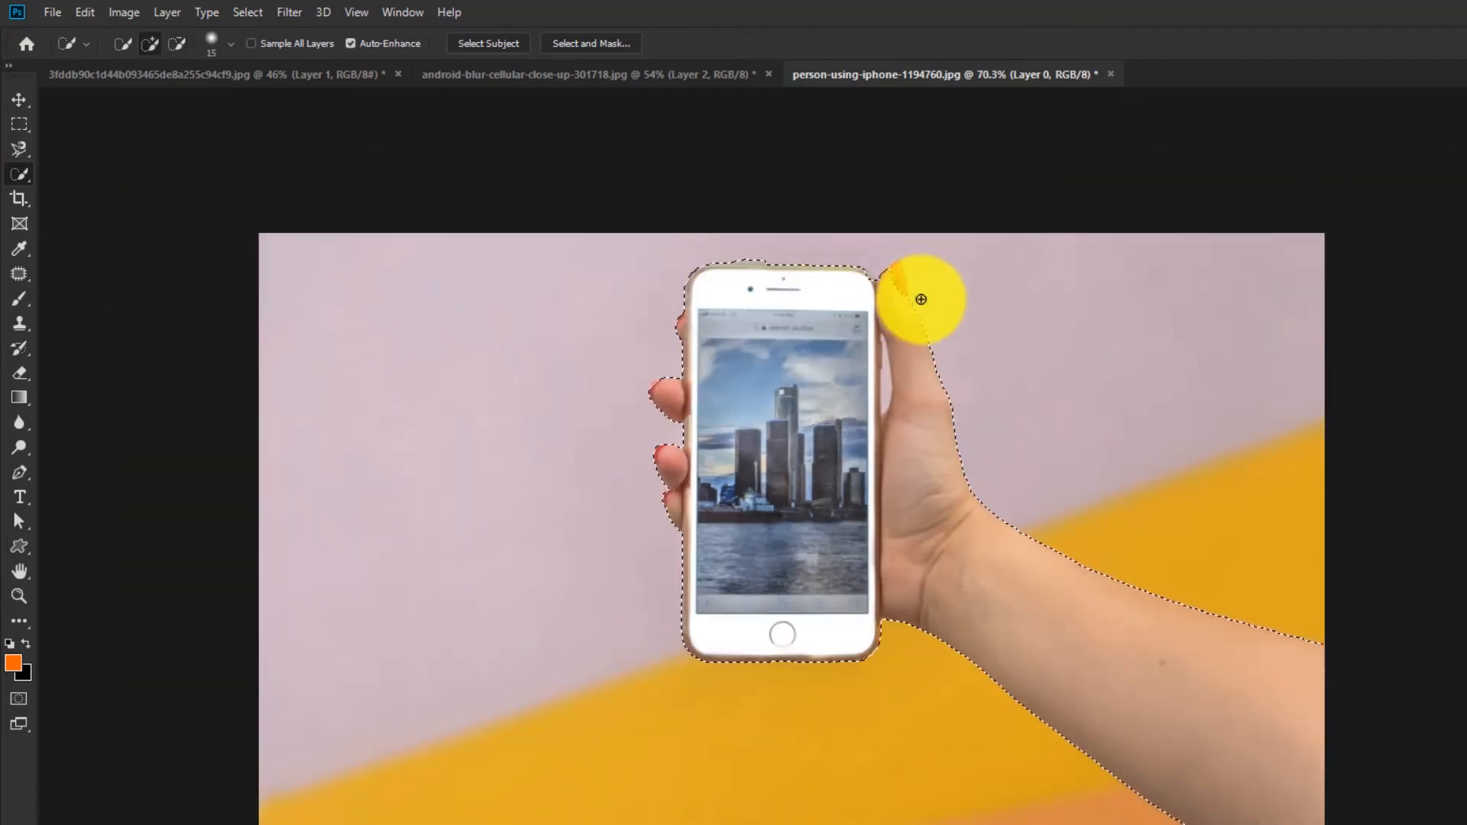
Subtract the excess background above the phone case's upper edge from the selection
scroll(920, 298, "up", 5)
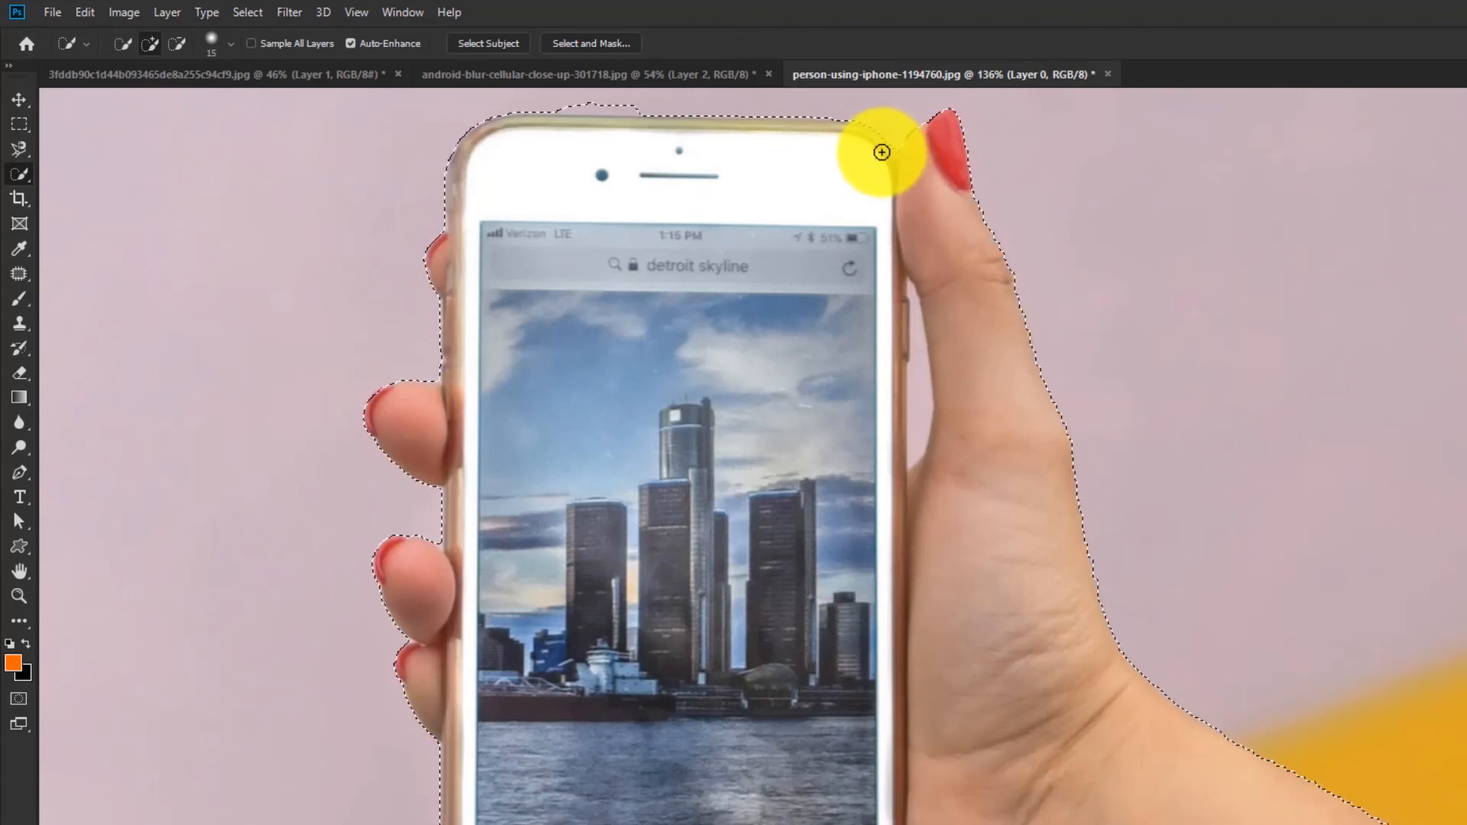
scroll(606, 98, "down", 2)
scroll(714, 137, "up", 6)
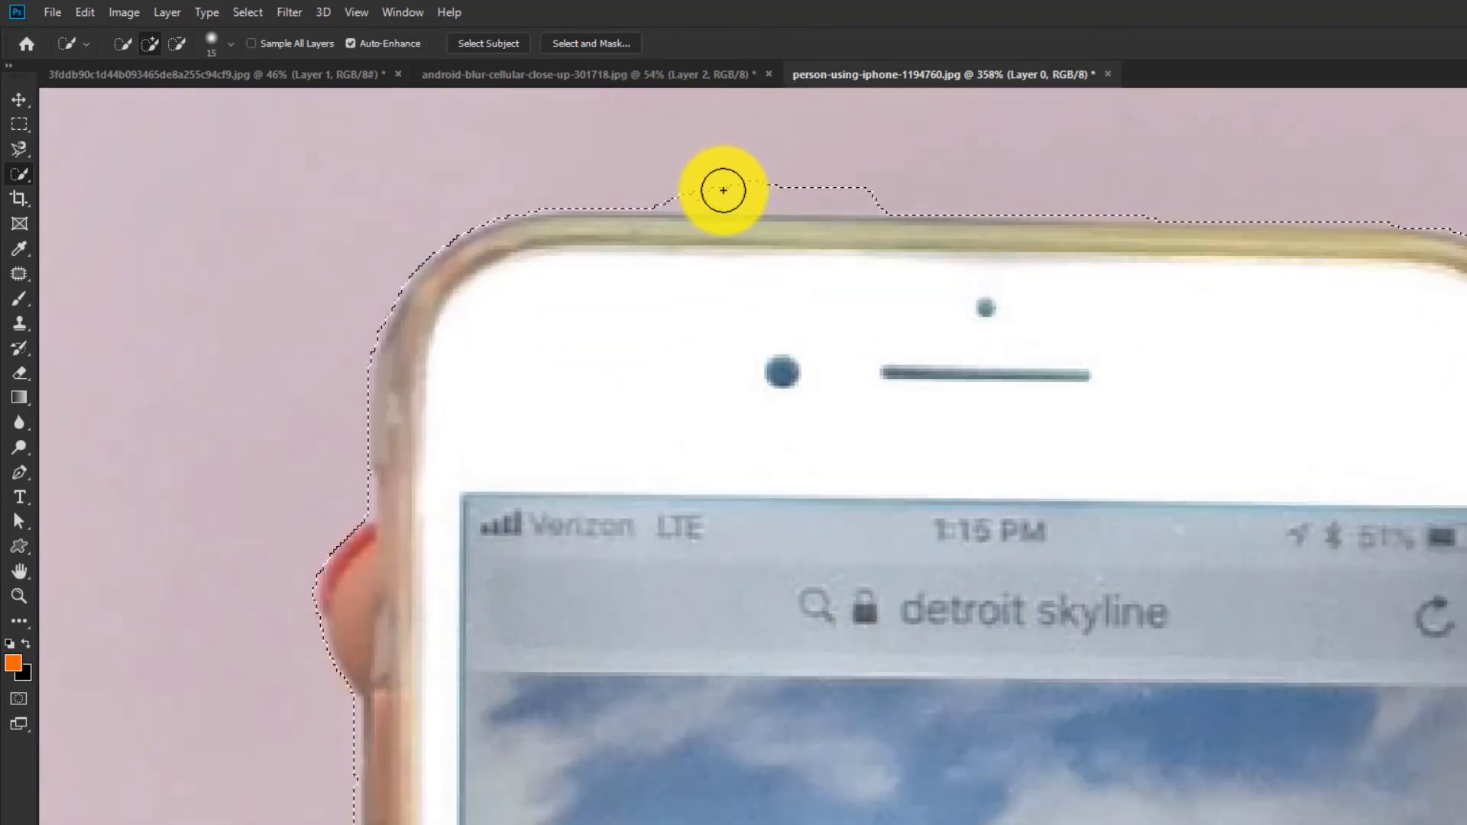
mouse_move(723, 191)
left_mouse_down()
mouse_move(681, 174)
mouse_move(828, 188)
mouse_move(764, 181)
left_mouse_up()
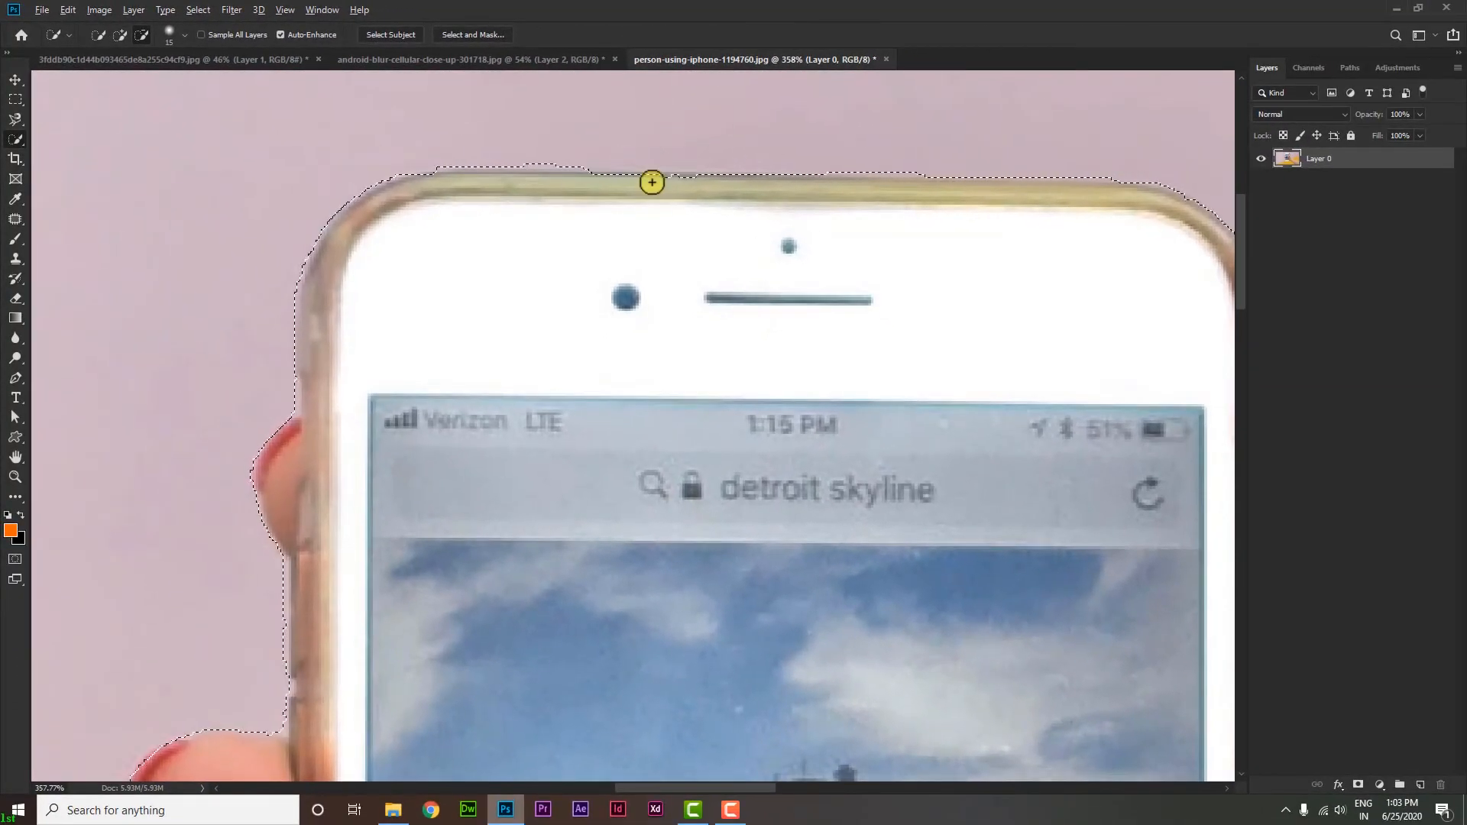
Copy the selected phone and hand to a new layer, and hide the original layer to check the cutout
scroll(652, 182, "down", 10)
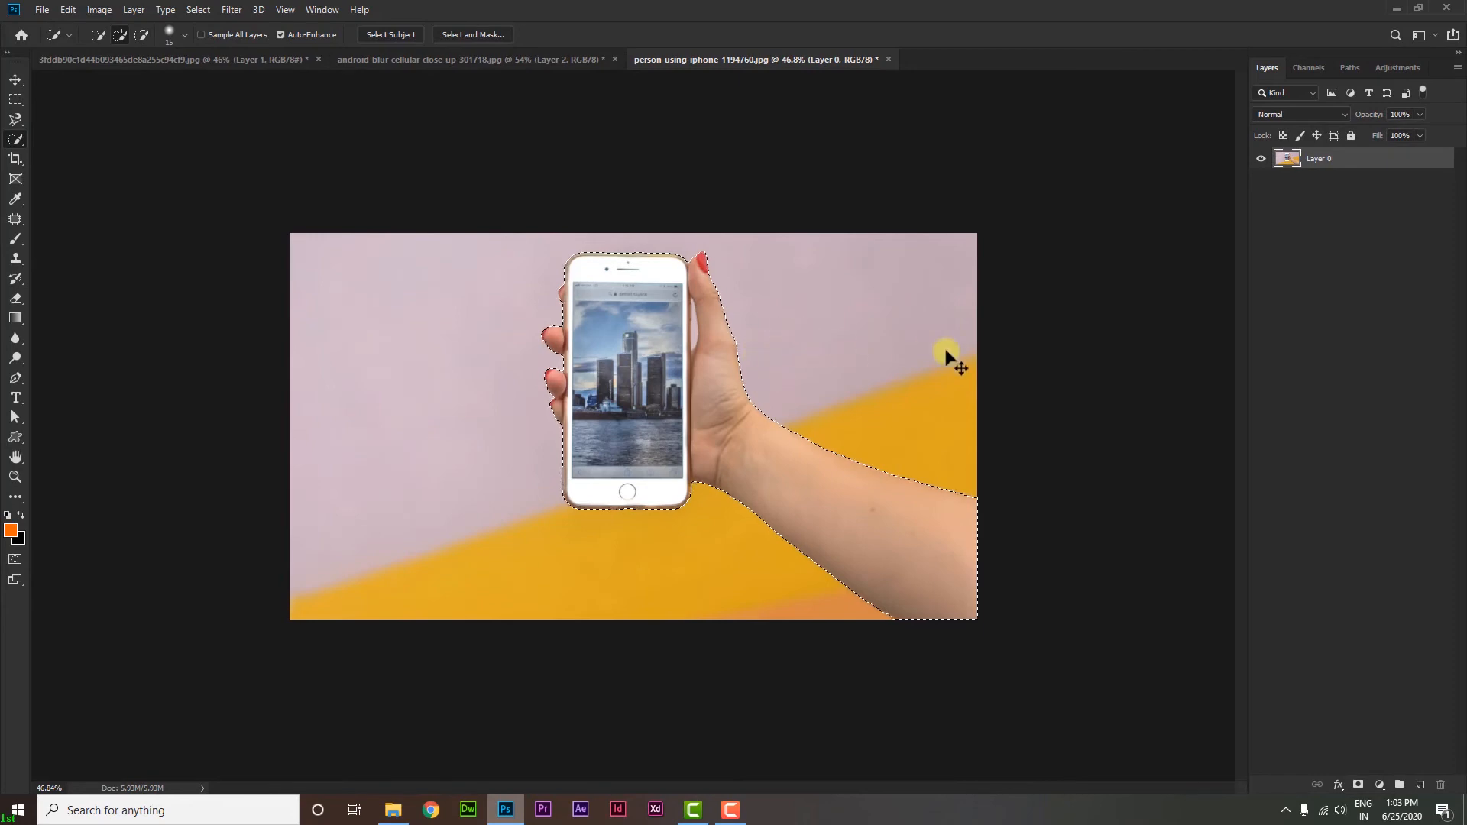
key("ctrl+j")
left_click(1261, 181)
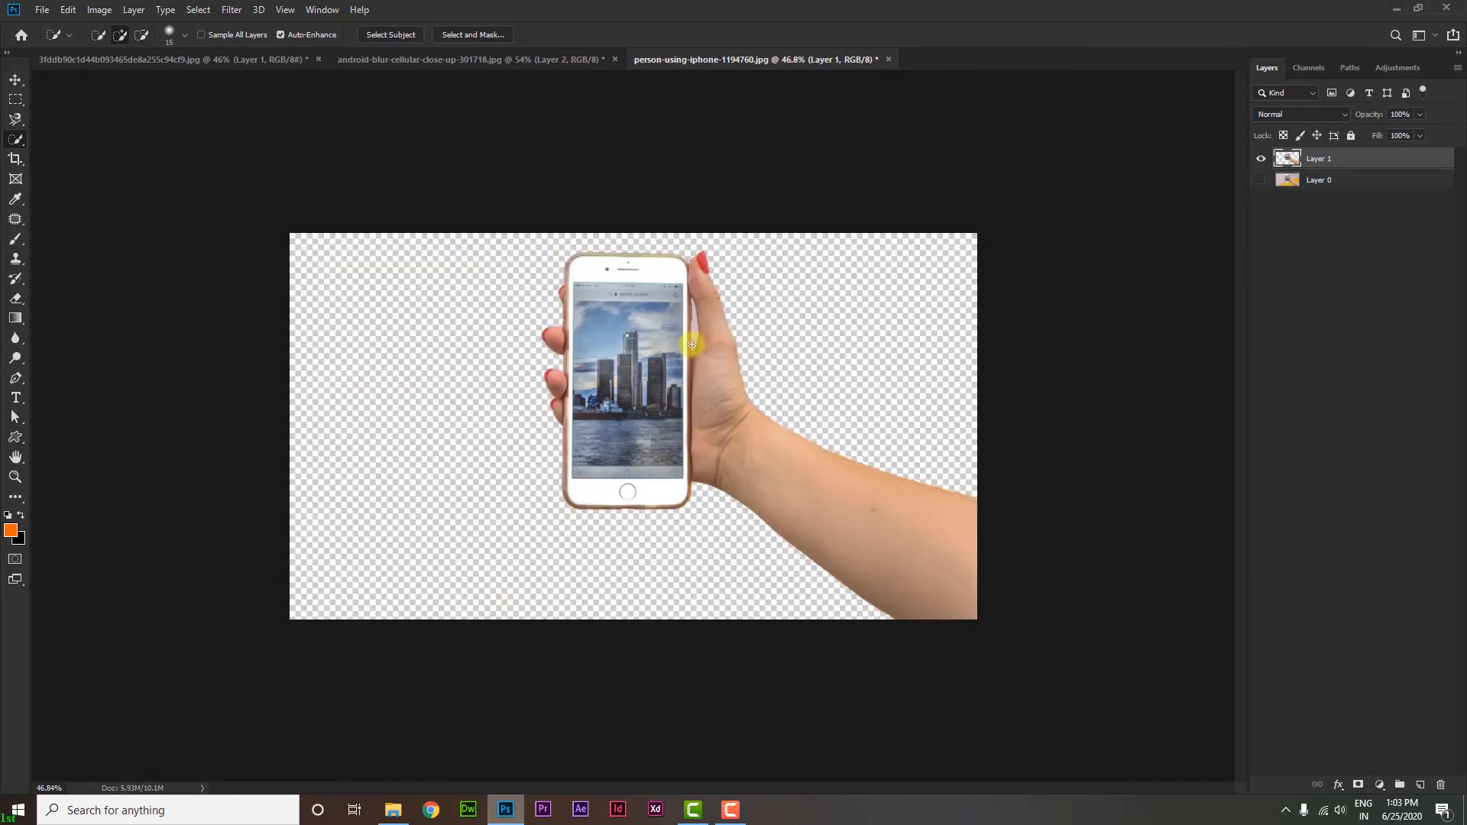
scroll(691, 345, "up", 3)
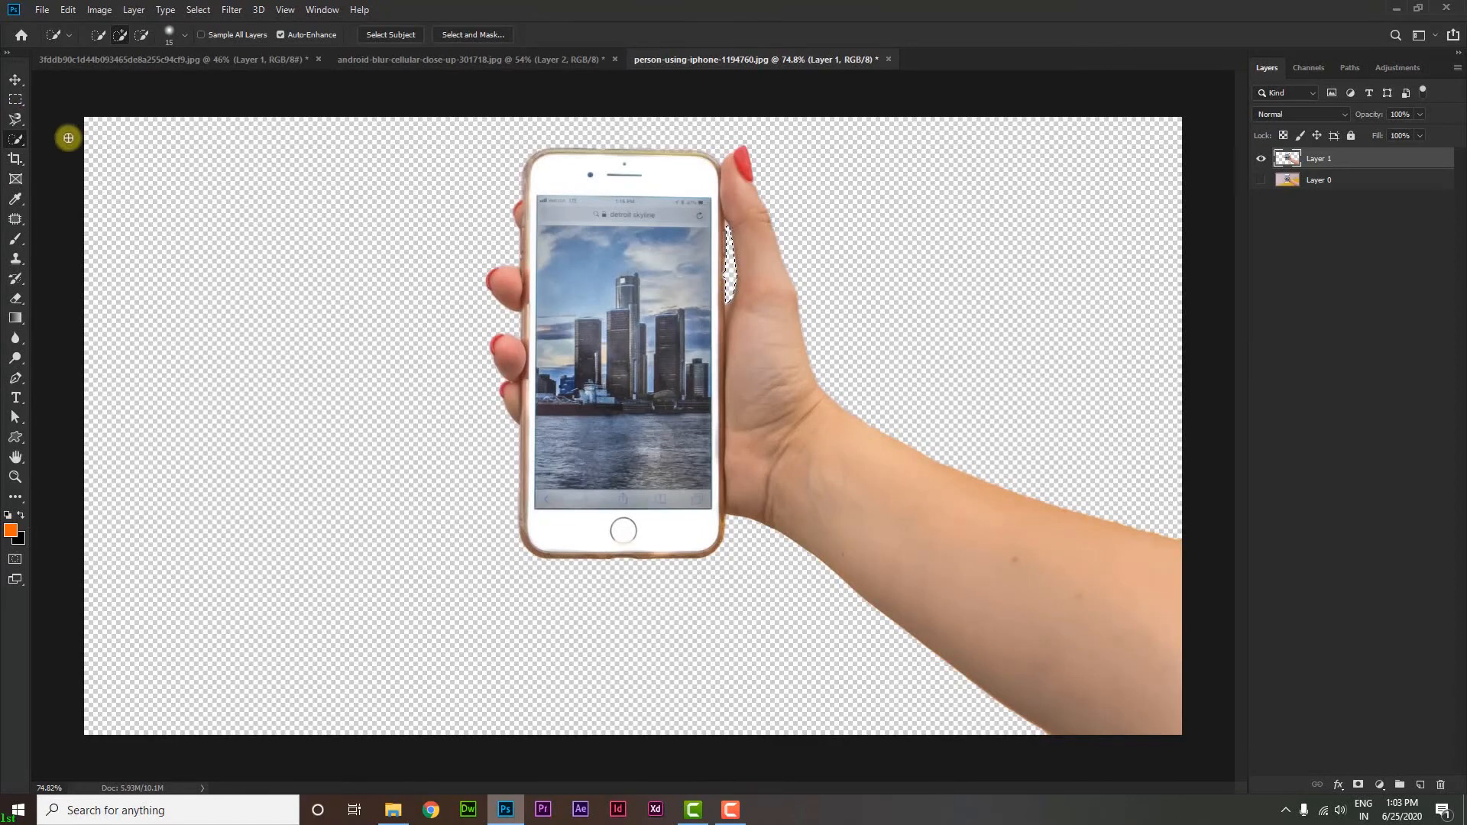
scroll(420, 413, "down", 4)
scroll(566, 409, "up", 3)
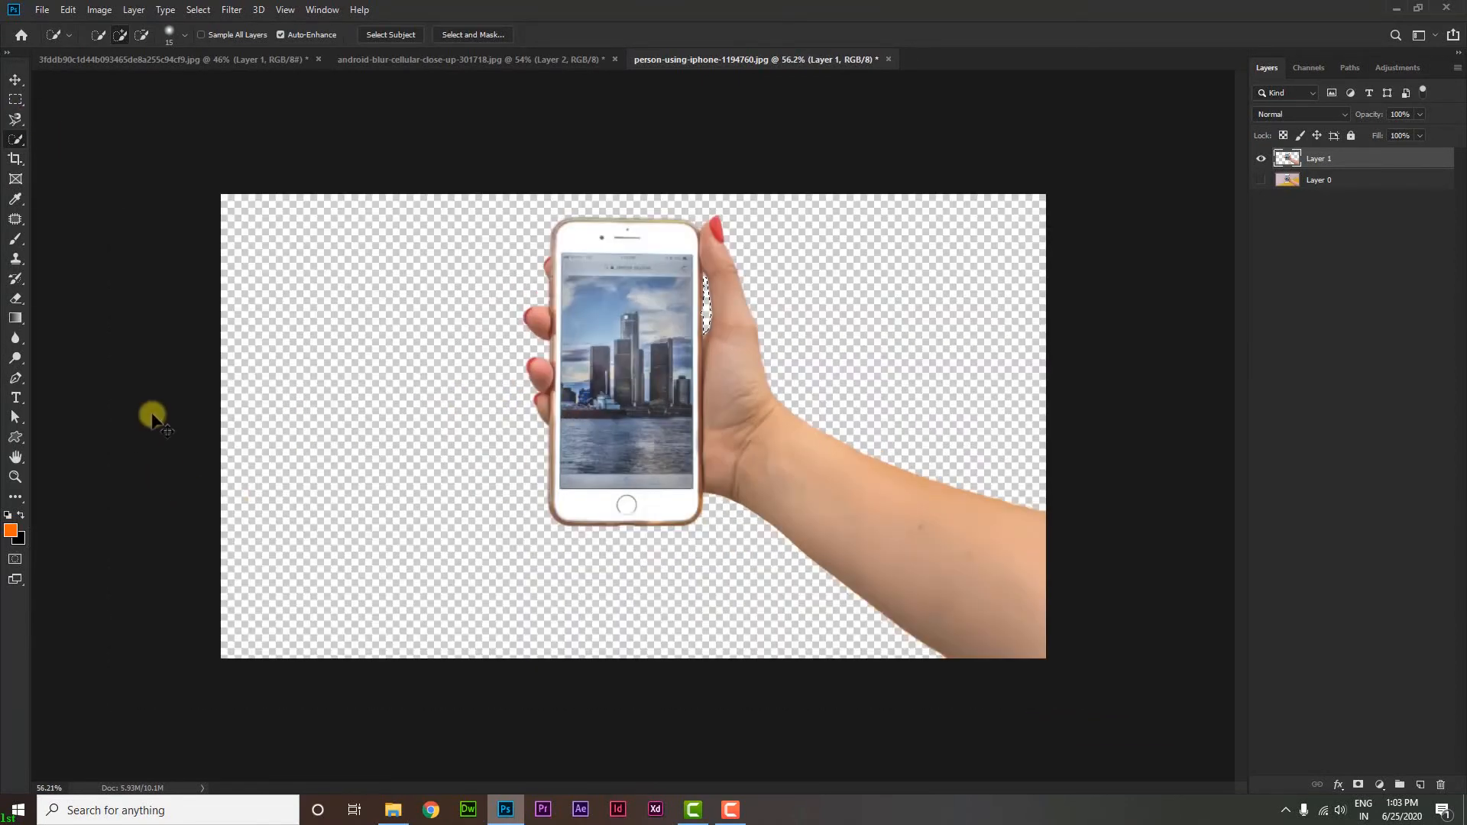
scroll(552, 535, "up", 1)
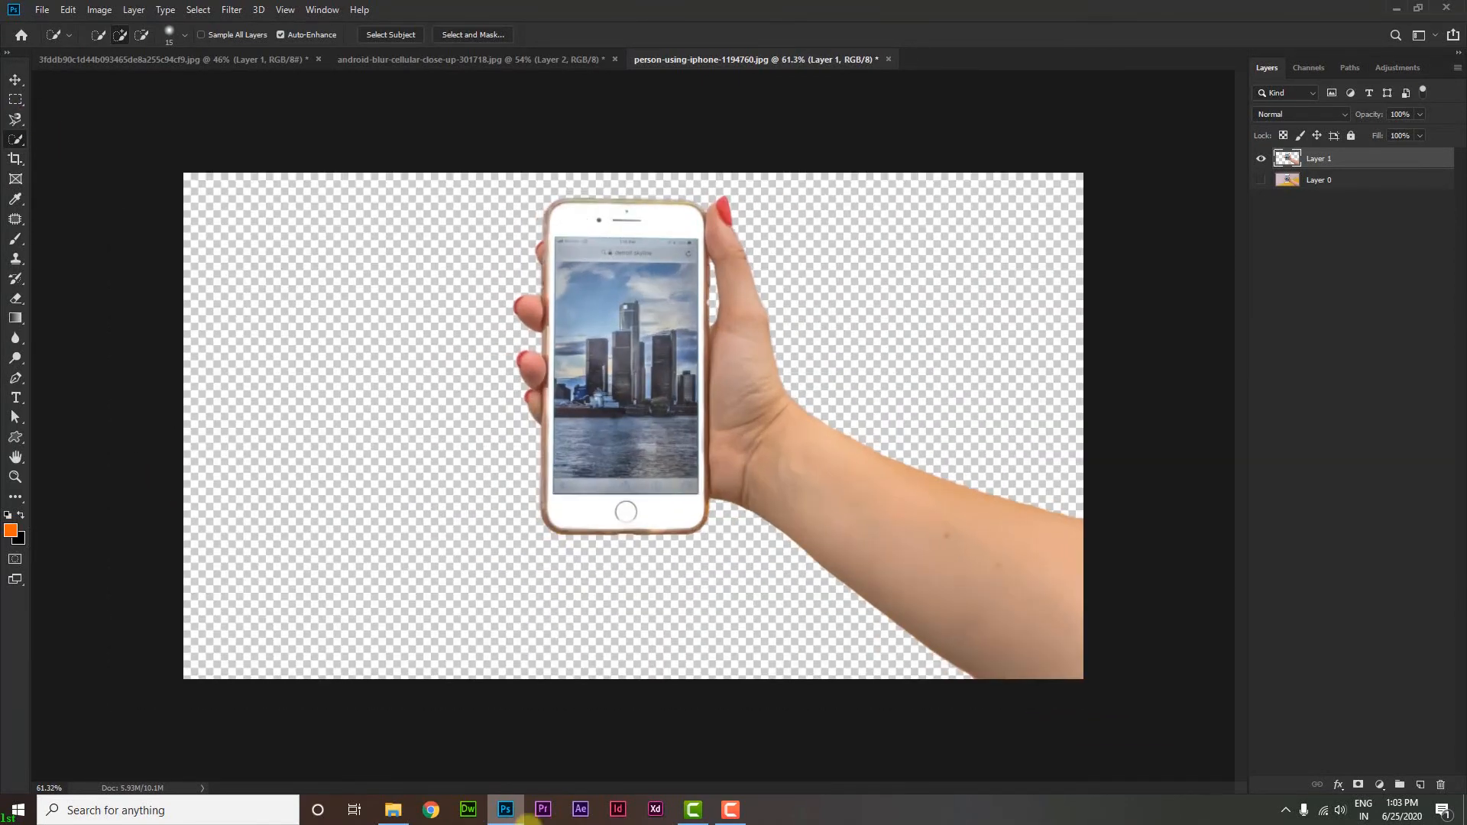
Open giau_pass_mountains_5k.jpg from the wallpapers folder in Photoshop and select the whole sky with the Quick Selection tool
left_click(394, 814)
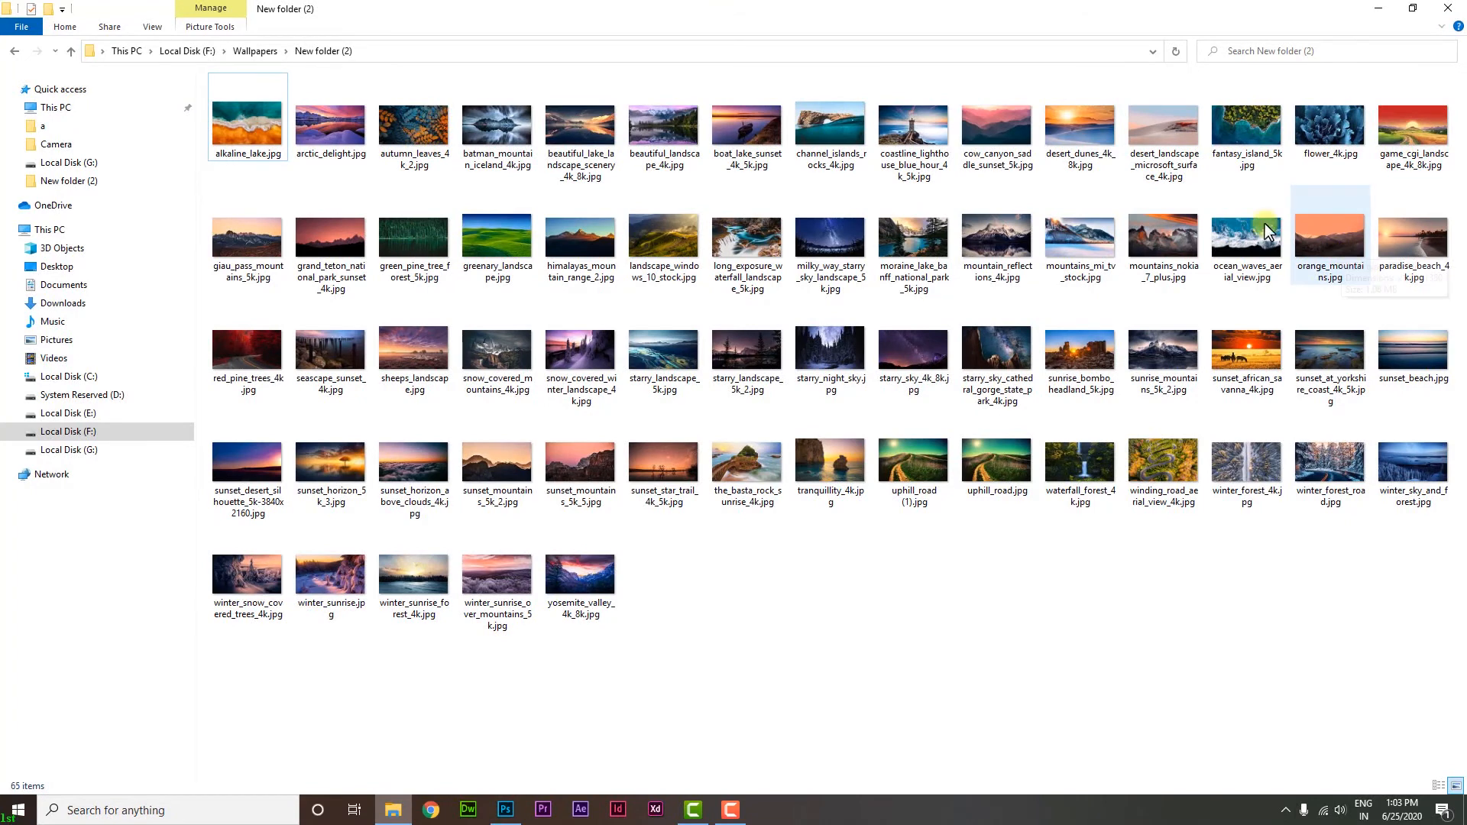
left_click_drag(242, 231, 789, 258)
left_click_drag(620, 266, 604, 269)
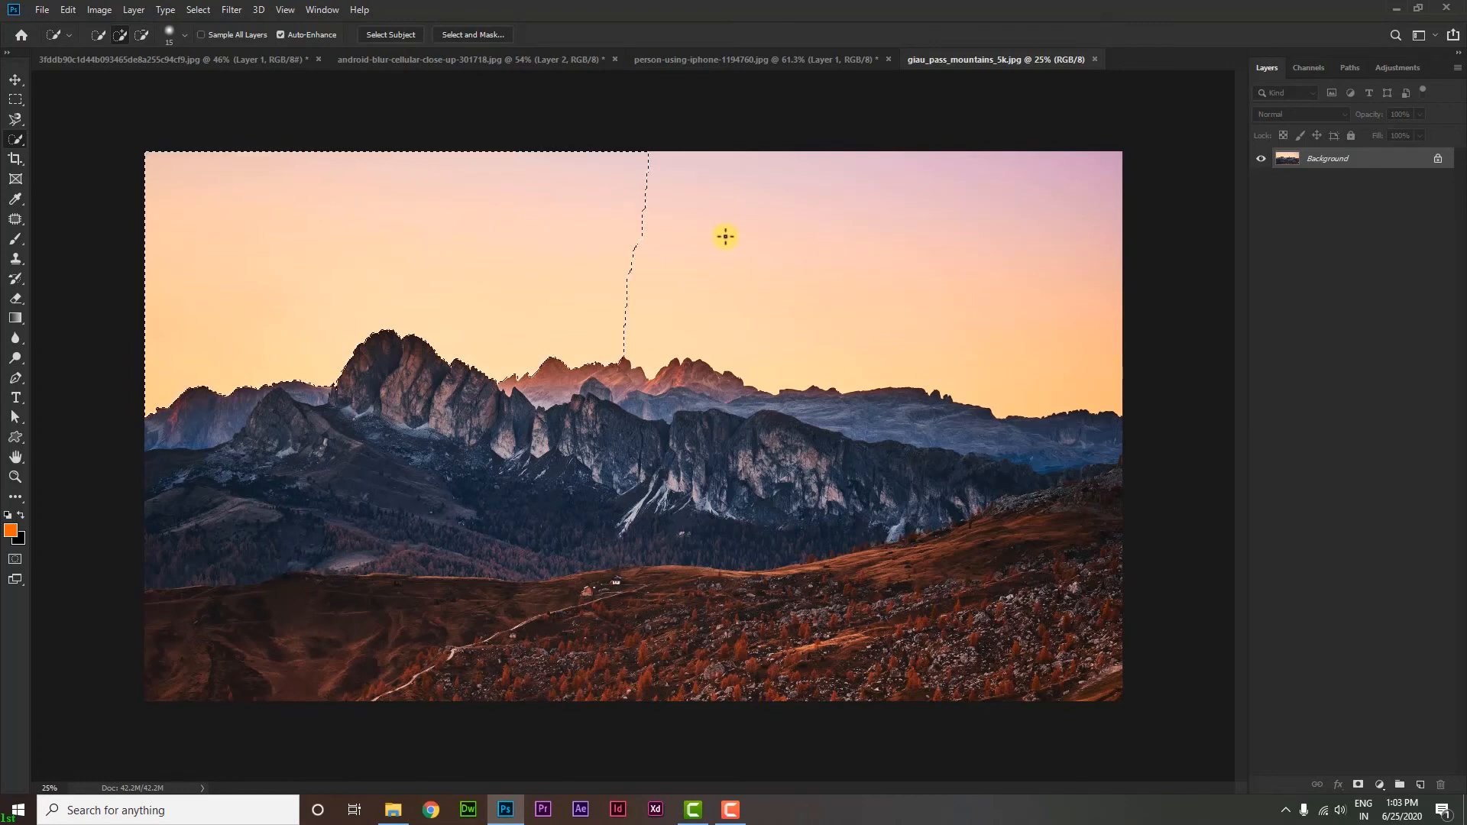
mouse_move(725, 236)
left_mouse_down()
mouse_move(1015, 272)
mouse_move(679, 285)
left_mouse_up()
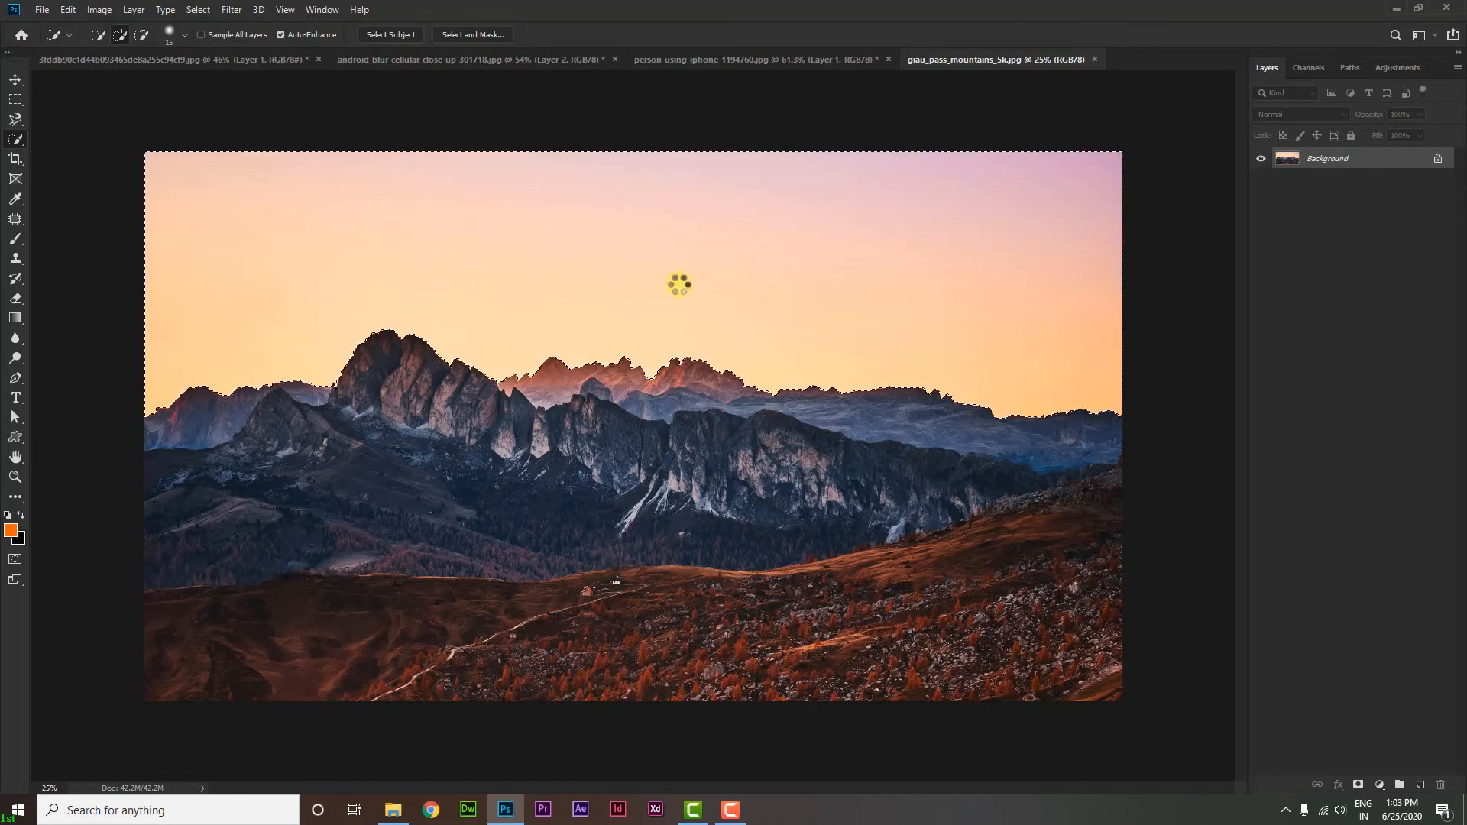
scroll(1455, 165, "down", 3)
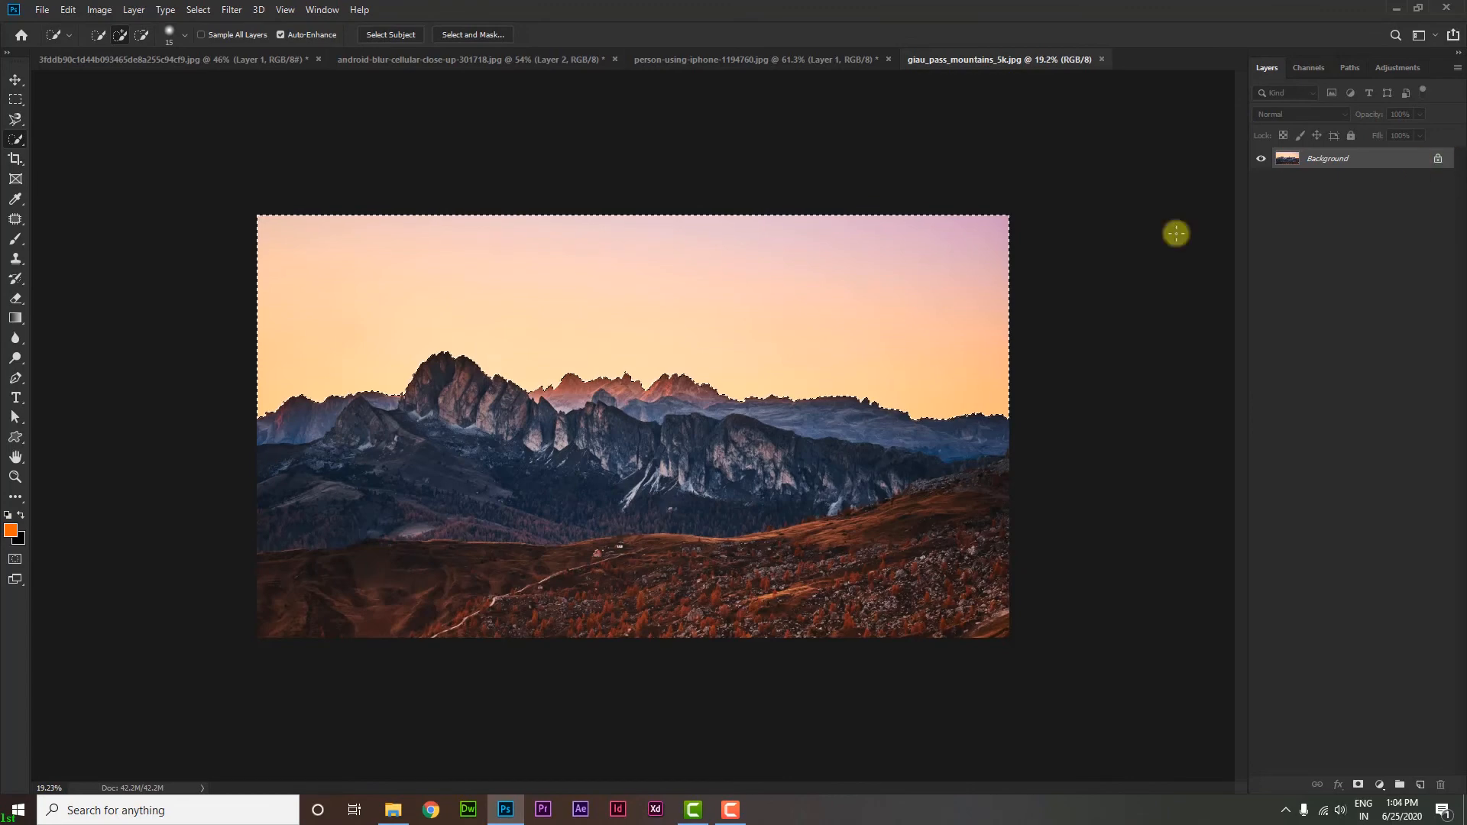
key("ctrl+0")
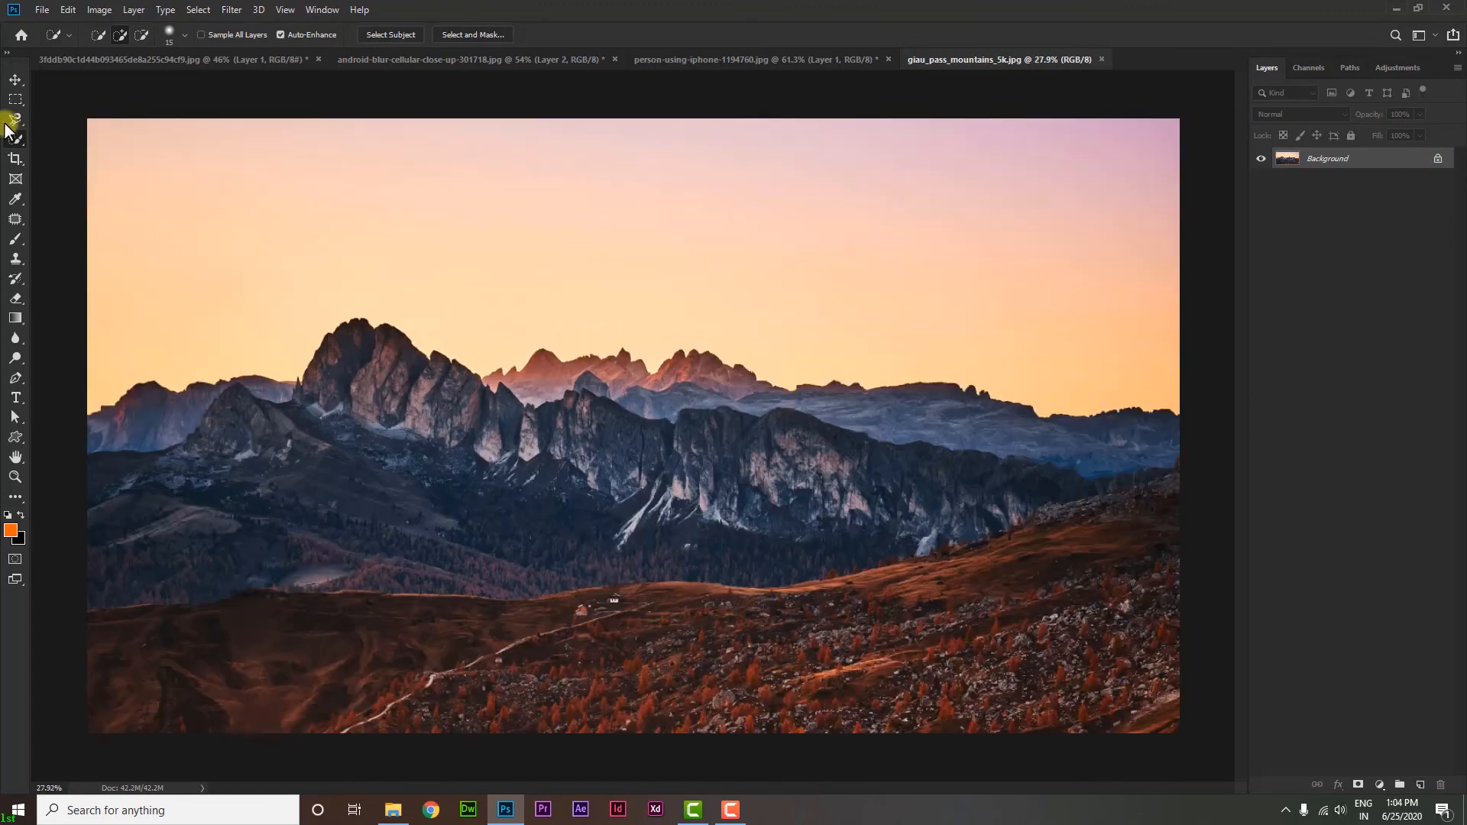
Select the whole sky above the mountains with the Magic Wand tool
right_click(14, 139)
left_click(77, 151)
scroll(553, 217, "down", 1)
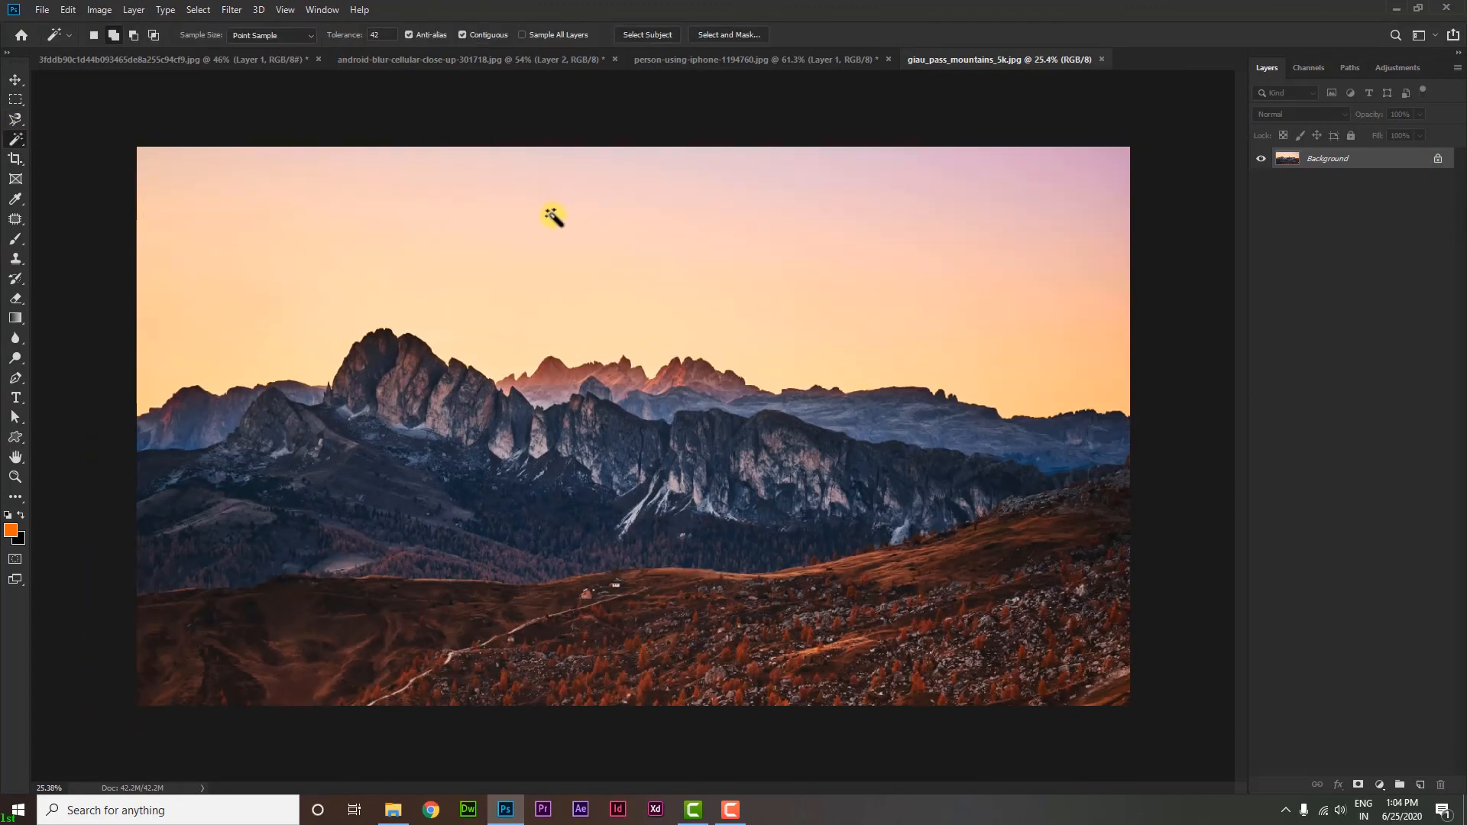
left_click(456, 214)
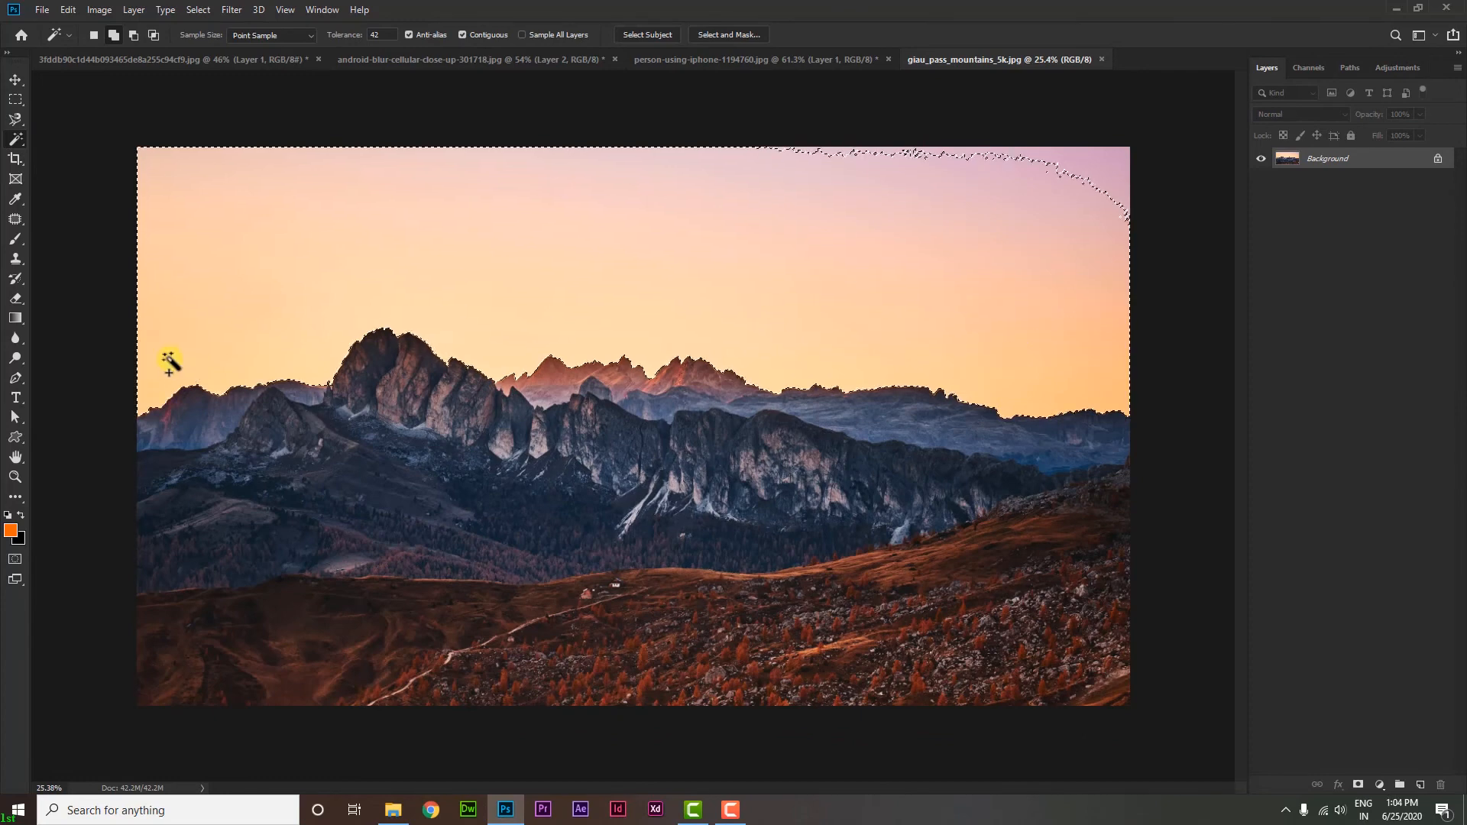
key("ctrl+d")
scroll(871, 382, "down", 1)
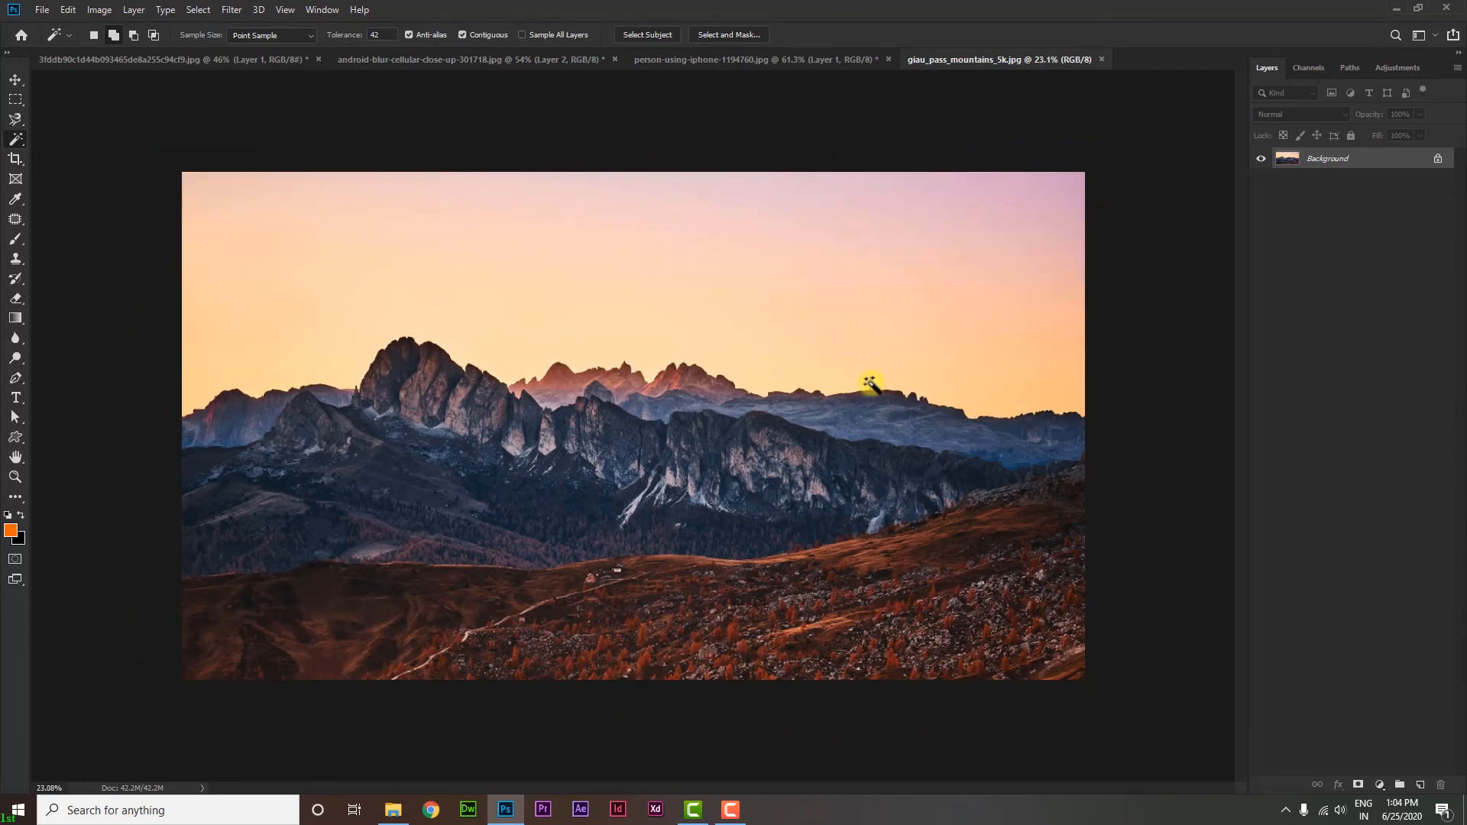
left_click(603, 324)
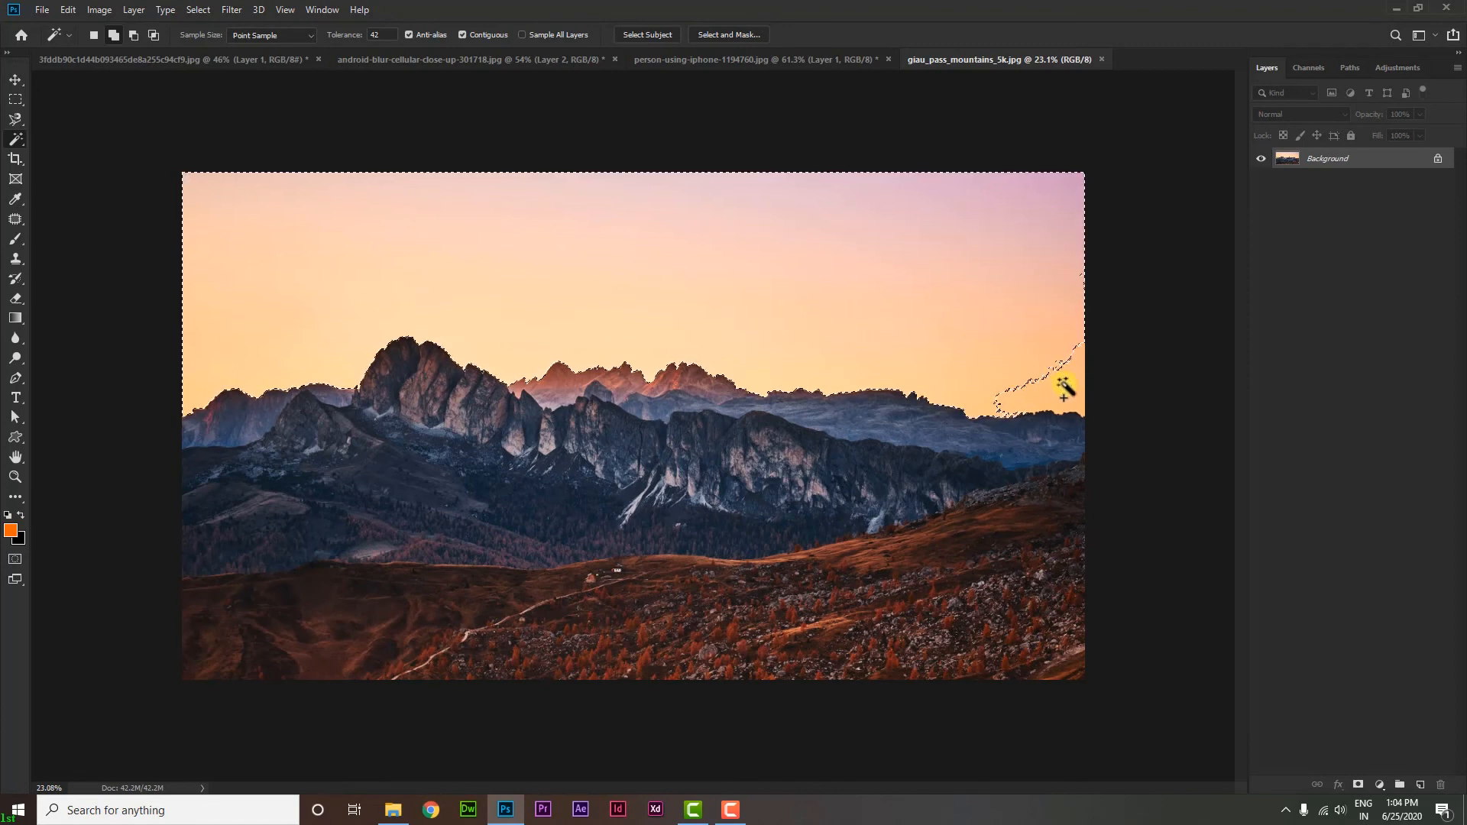
scroll(246, 328, "up", 3)
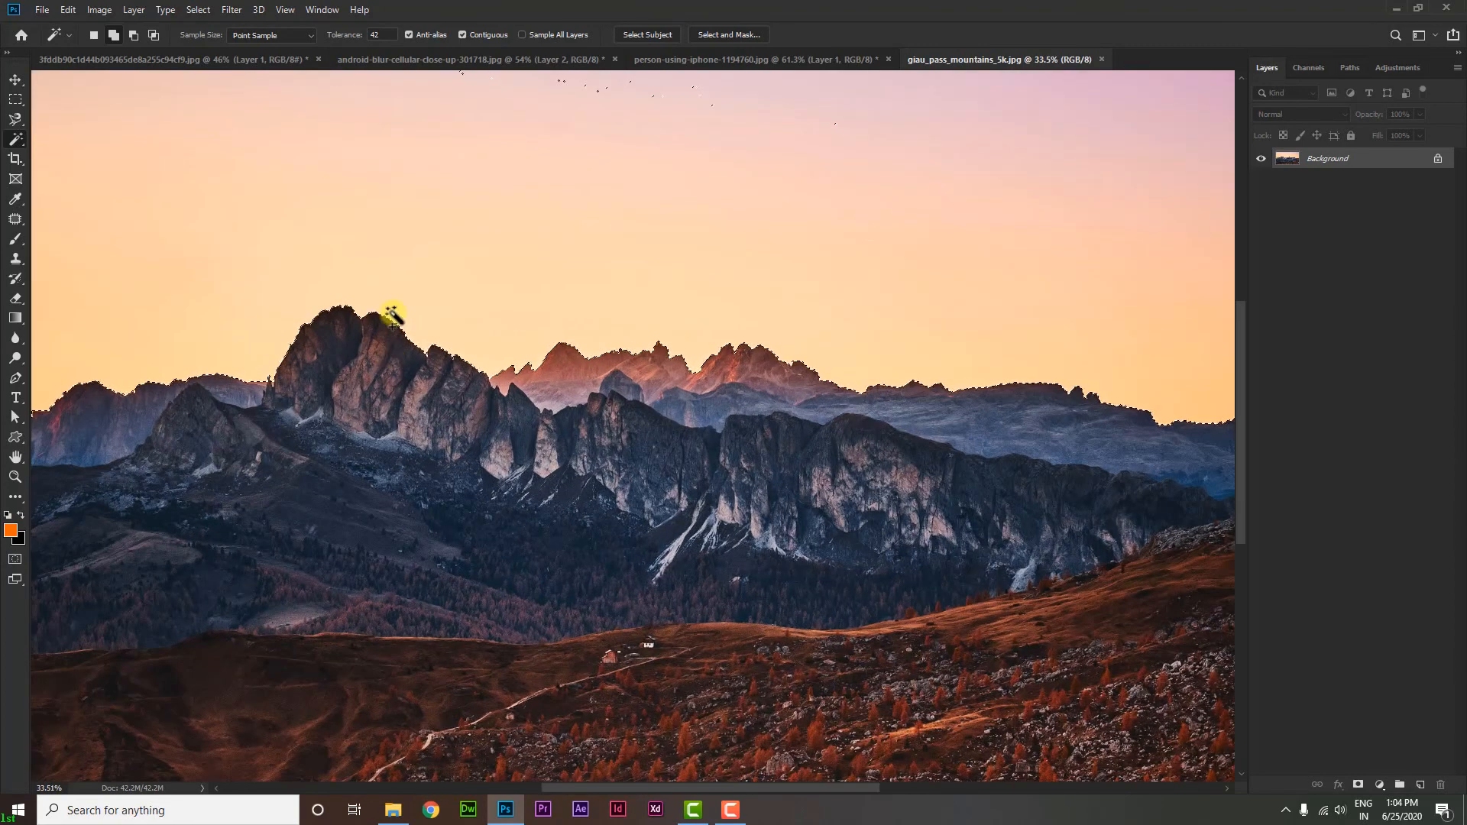
scroll(989, 187, "down", 2)
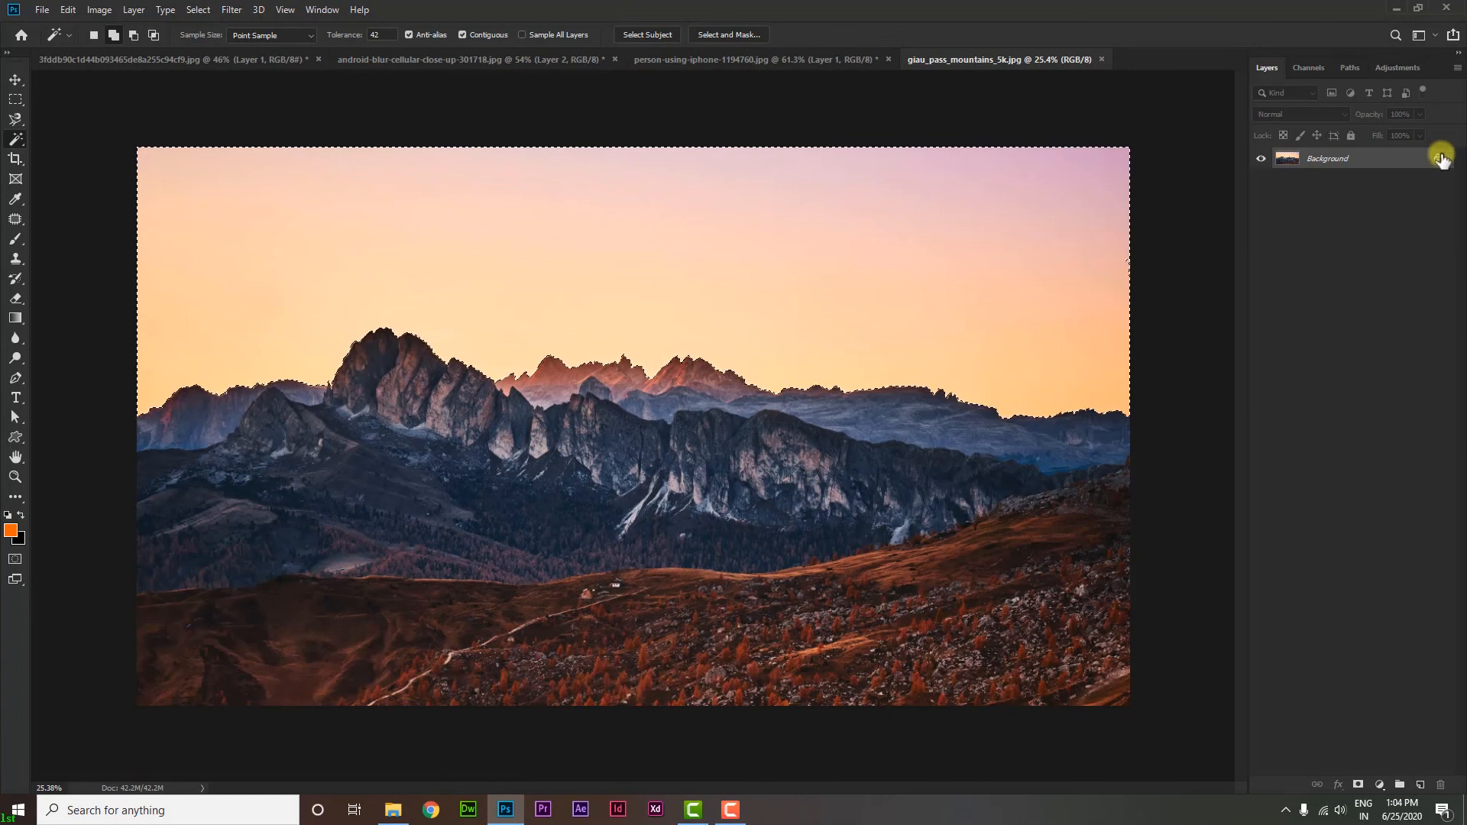
Unlock the Background layer, delete the selected sky to leave it transparent, and clear the selection
key("Delete")
scroll(691, 350, "down", 2)
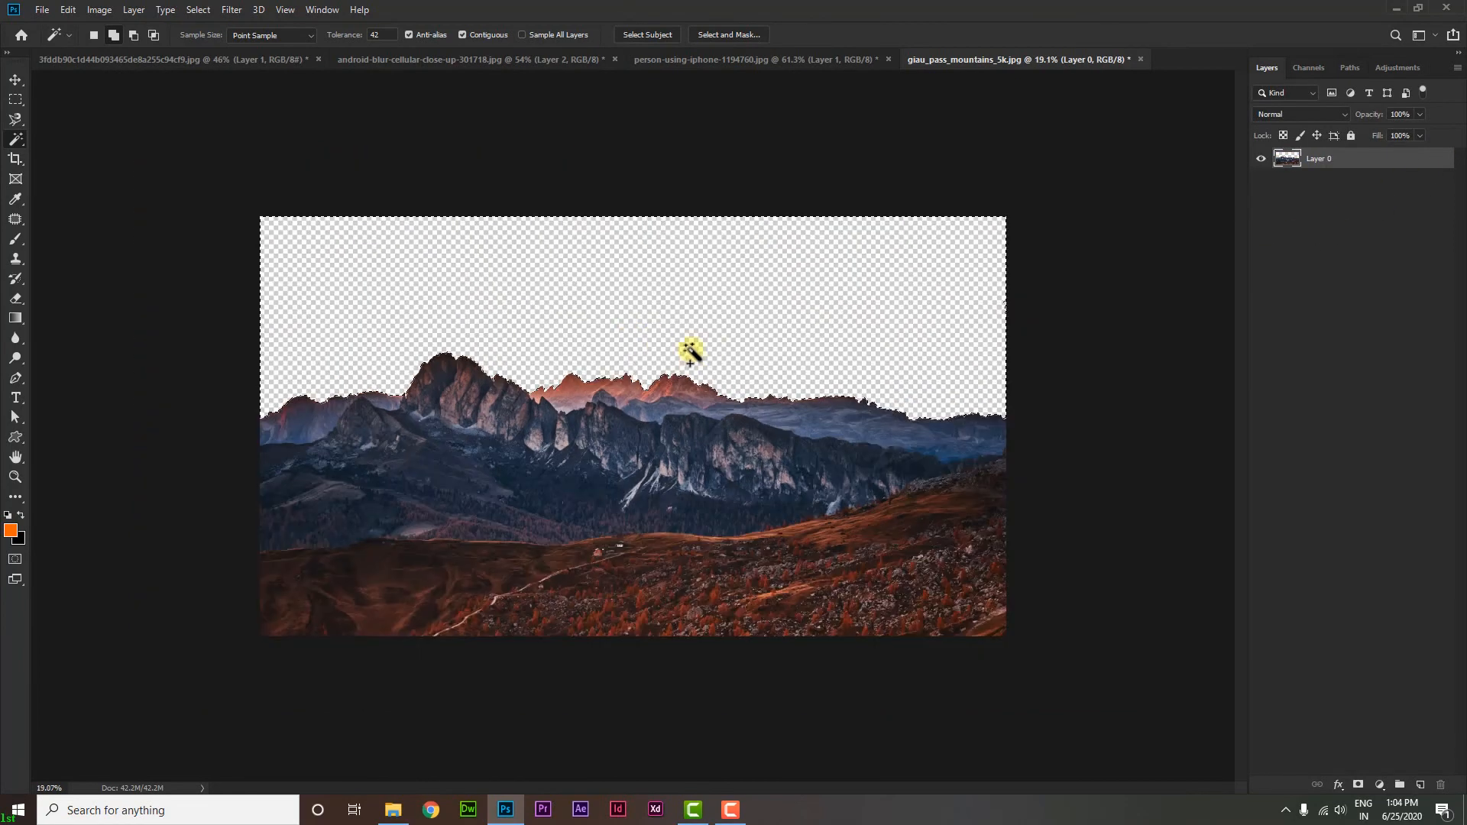
scroll(713, 350, "down", 1)
scroll(710, 337, "up", 2)
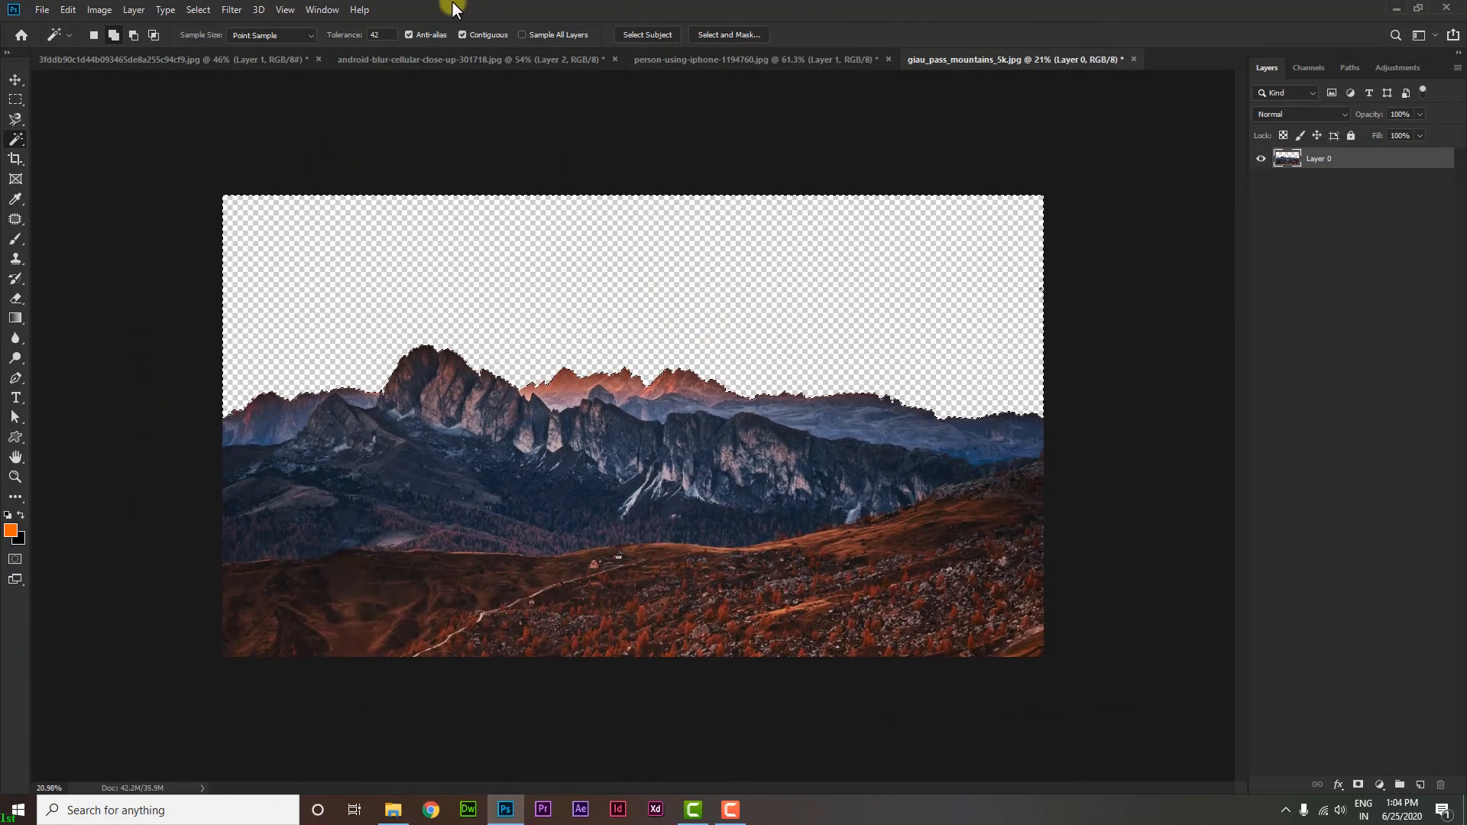
scroll(601, 434, "up", 2)
scroll(601, 392, "down", 2)
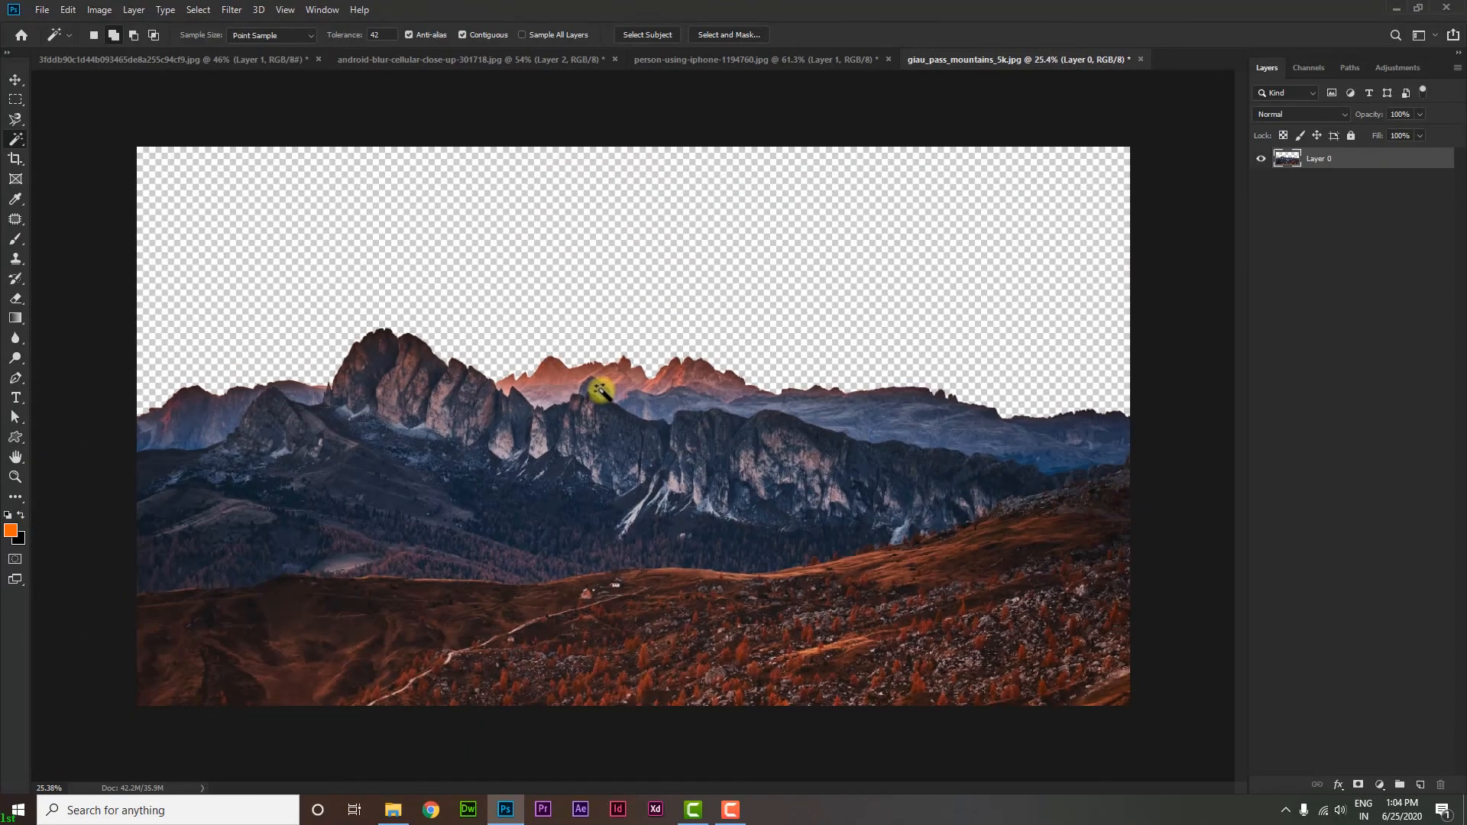
Place orange kissed sunset.png from the sky image folder, inside photoshop image on Local Disk (G:), into the mountain document
left_click(392, 812)
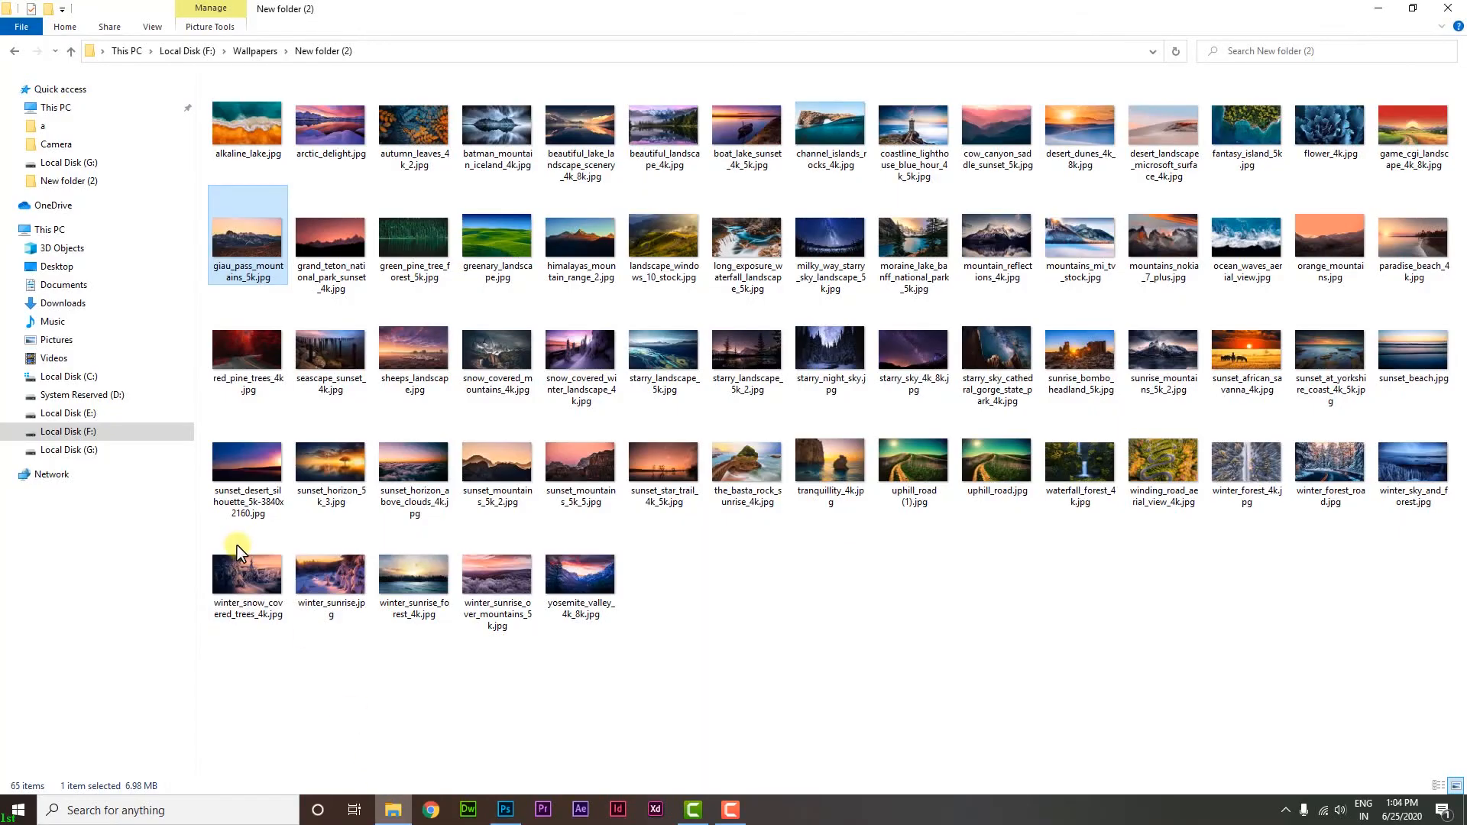
left_click(104, 457)
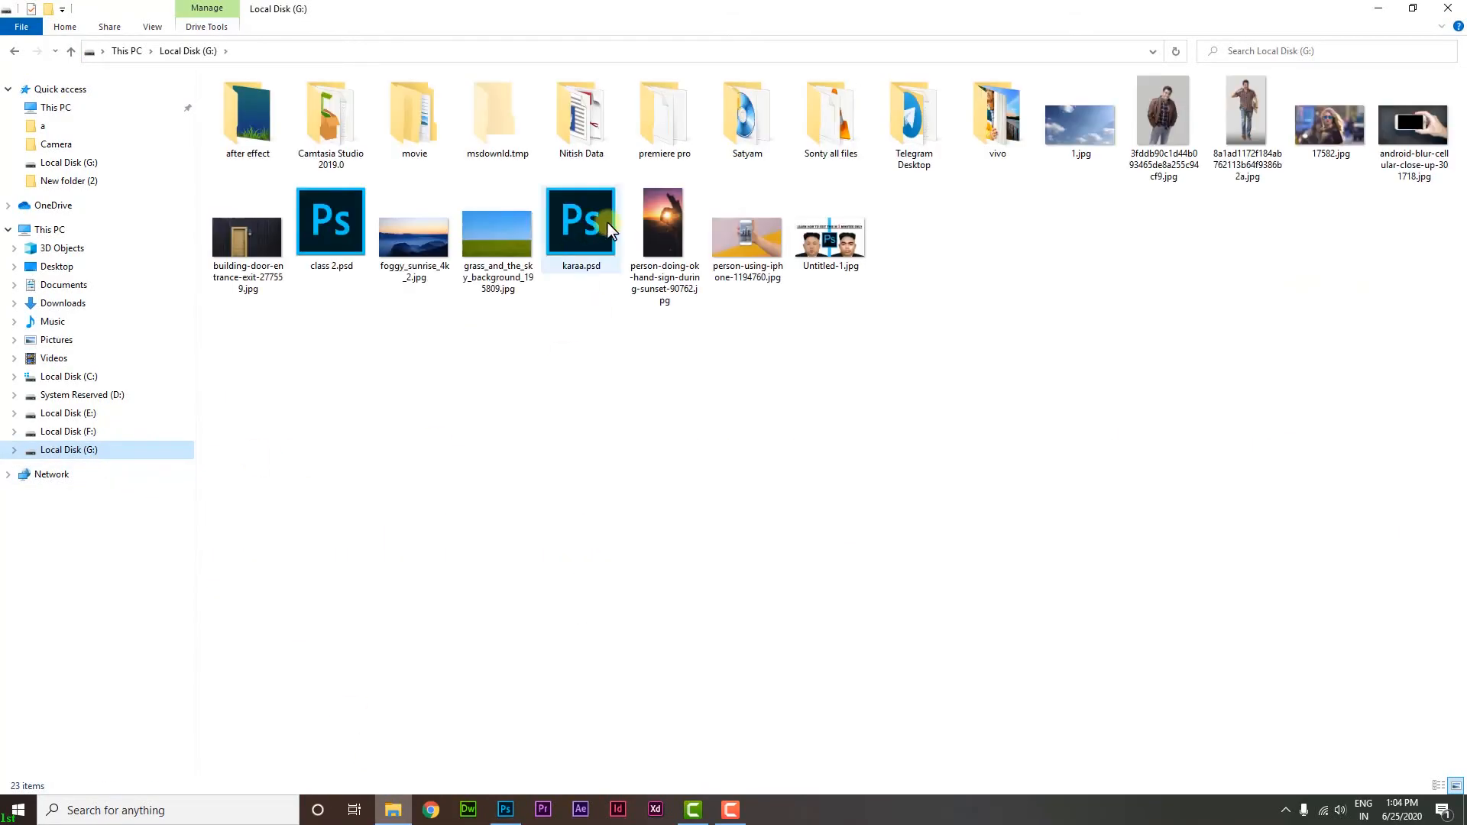
left_click(831, 126)
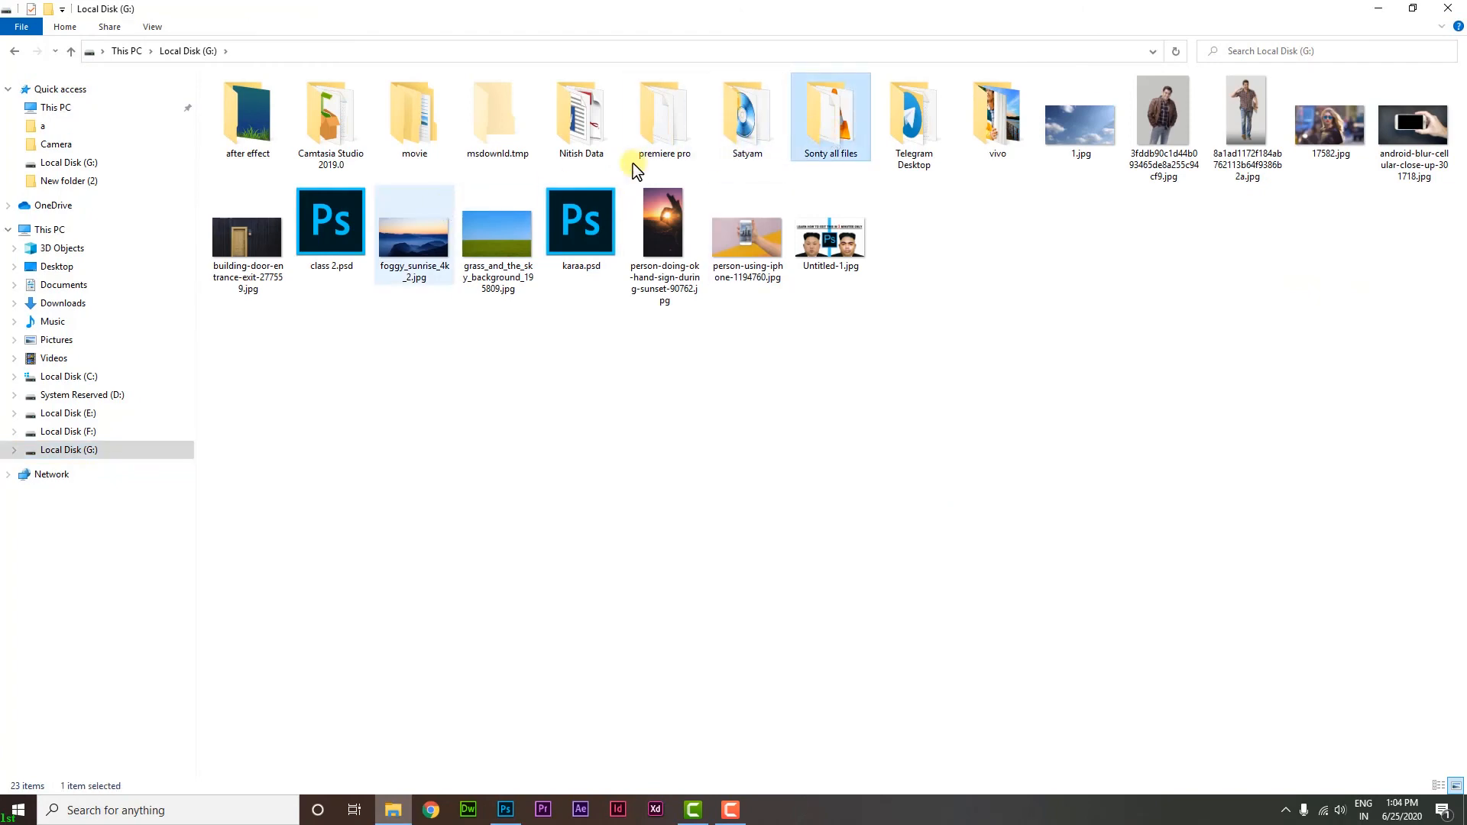
double_click(837, 116)
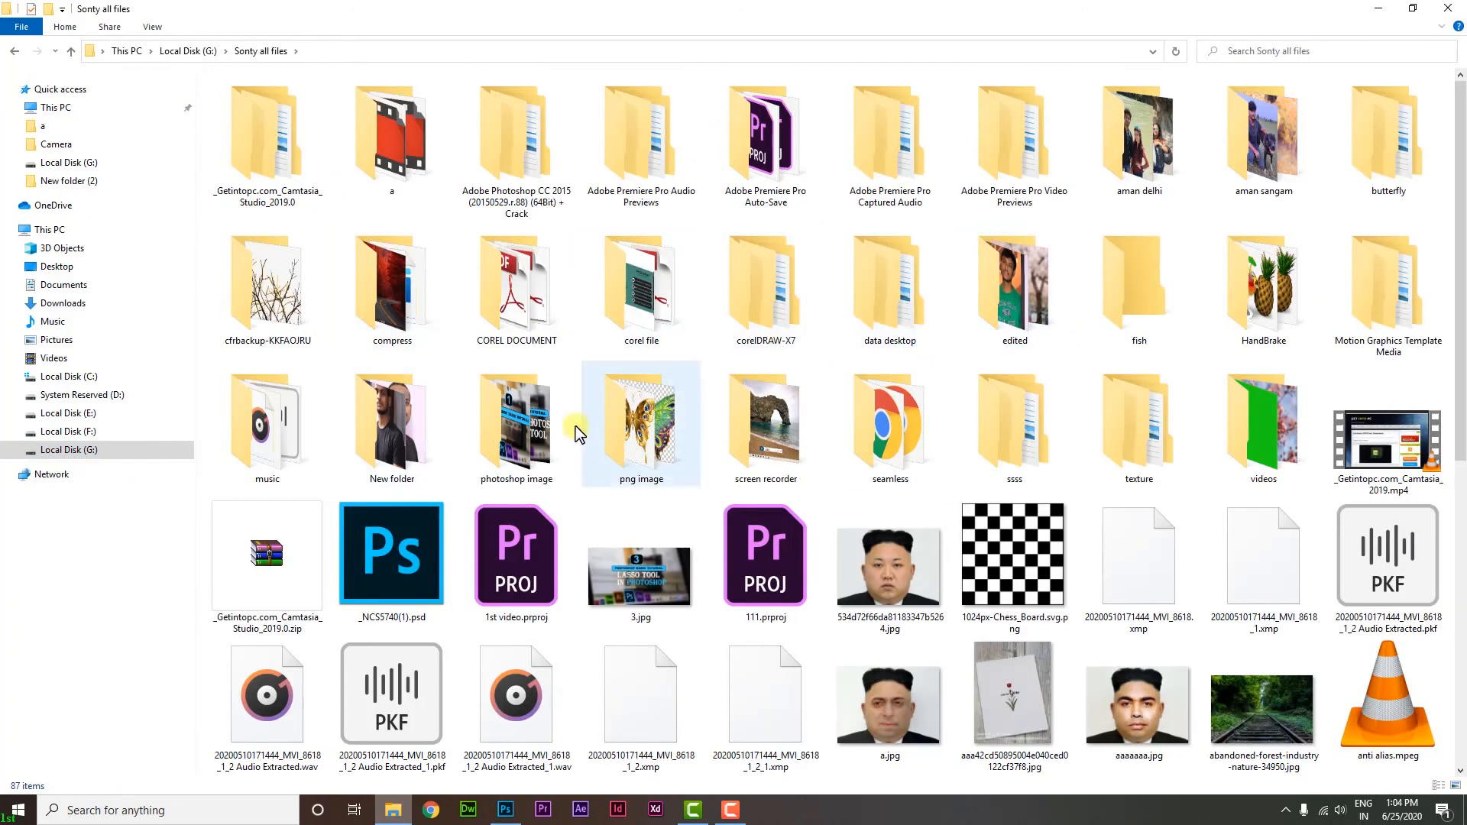
double_click(508, 443)
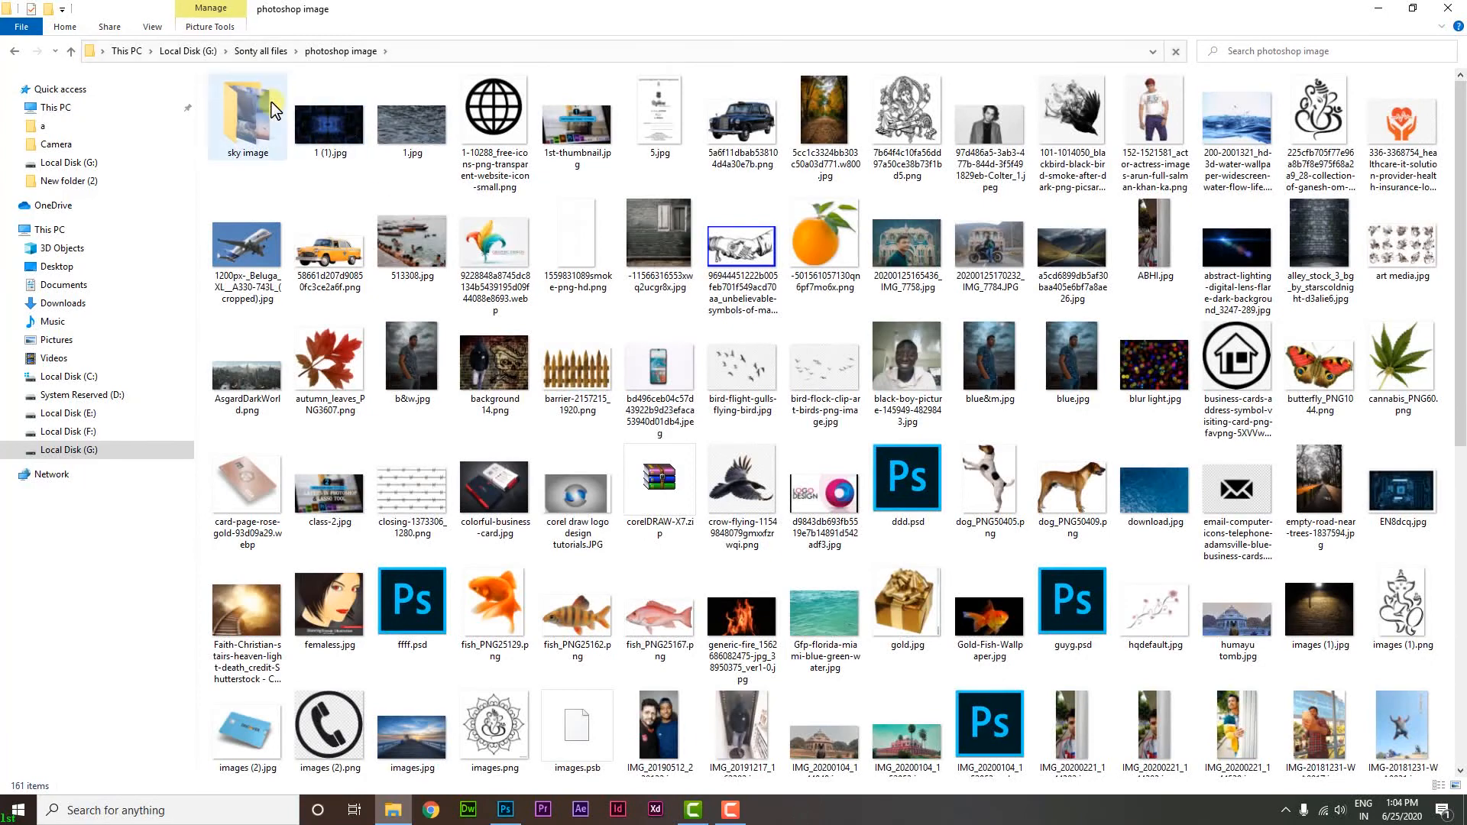
double_click(264, 105)
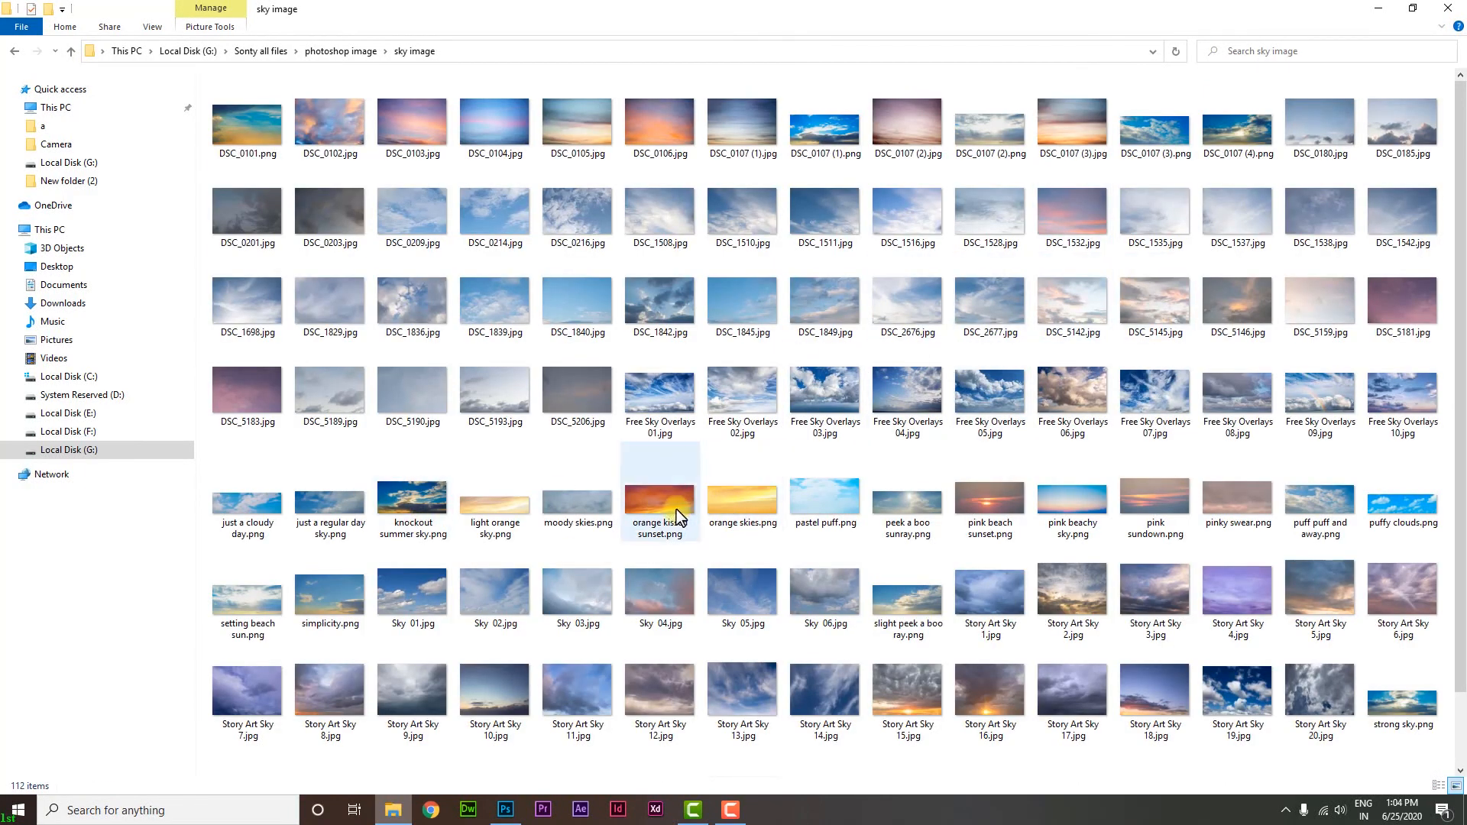
left_click_drag(648, 509, 565, 358)
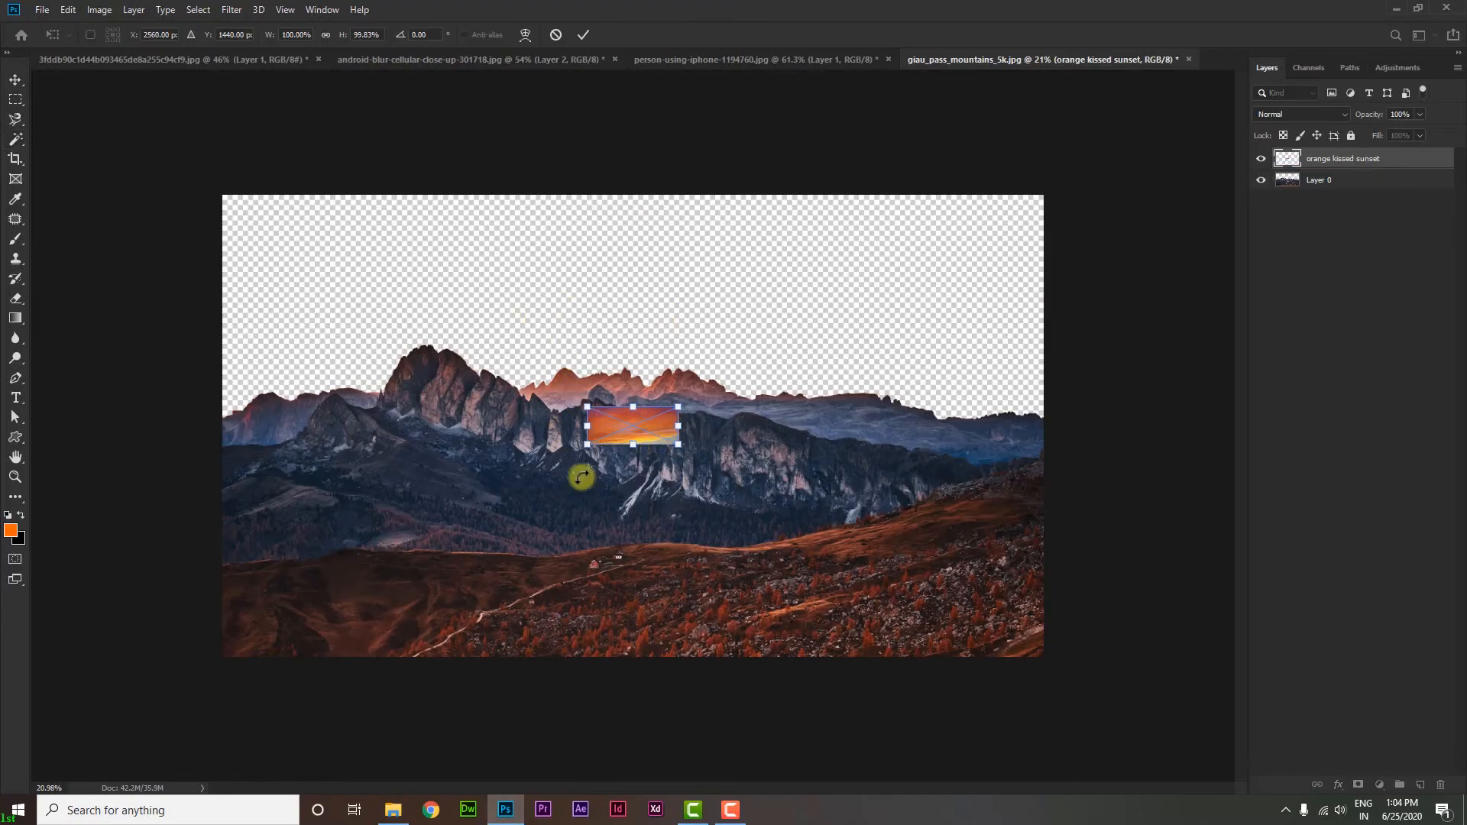
Enlarge the placed sunset image to about 970% and position it over the full width of the transparent sky
left_click_drag(587, 445, 43, 665)
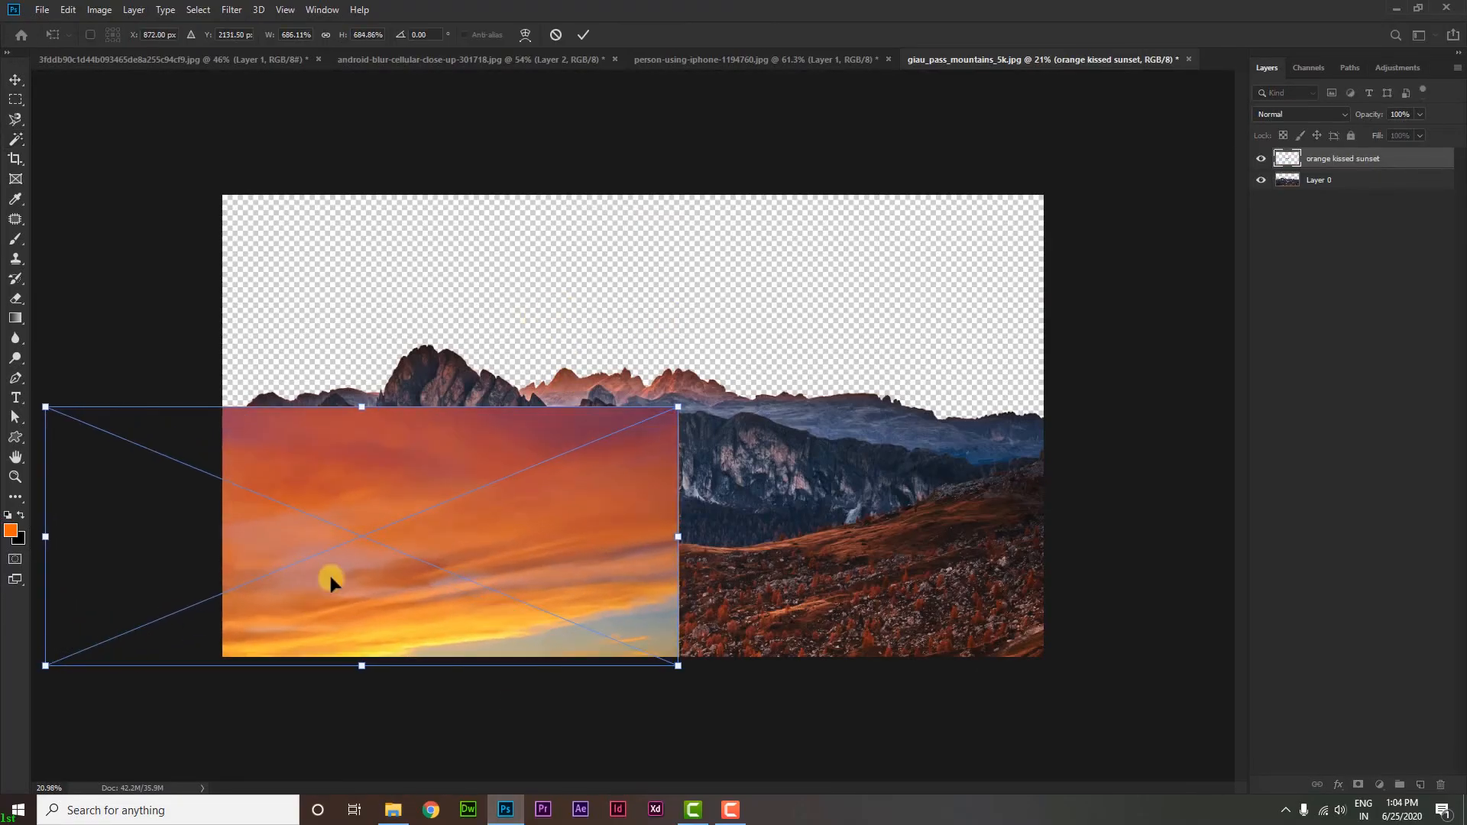
left_click_drag(327, 580, 749, 333)
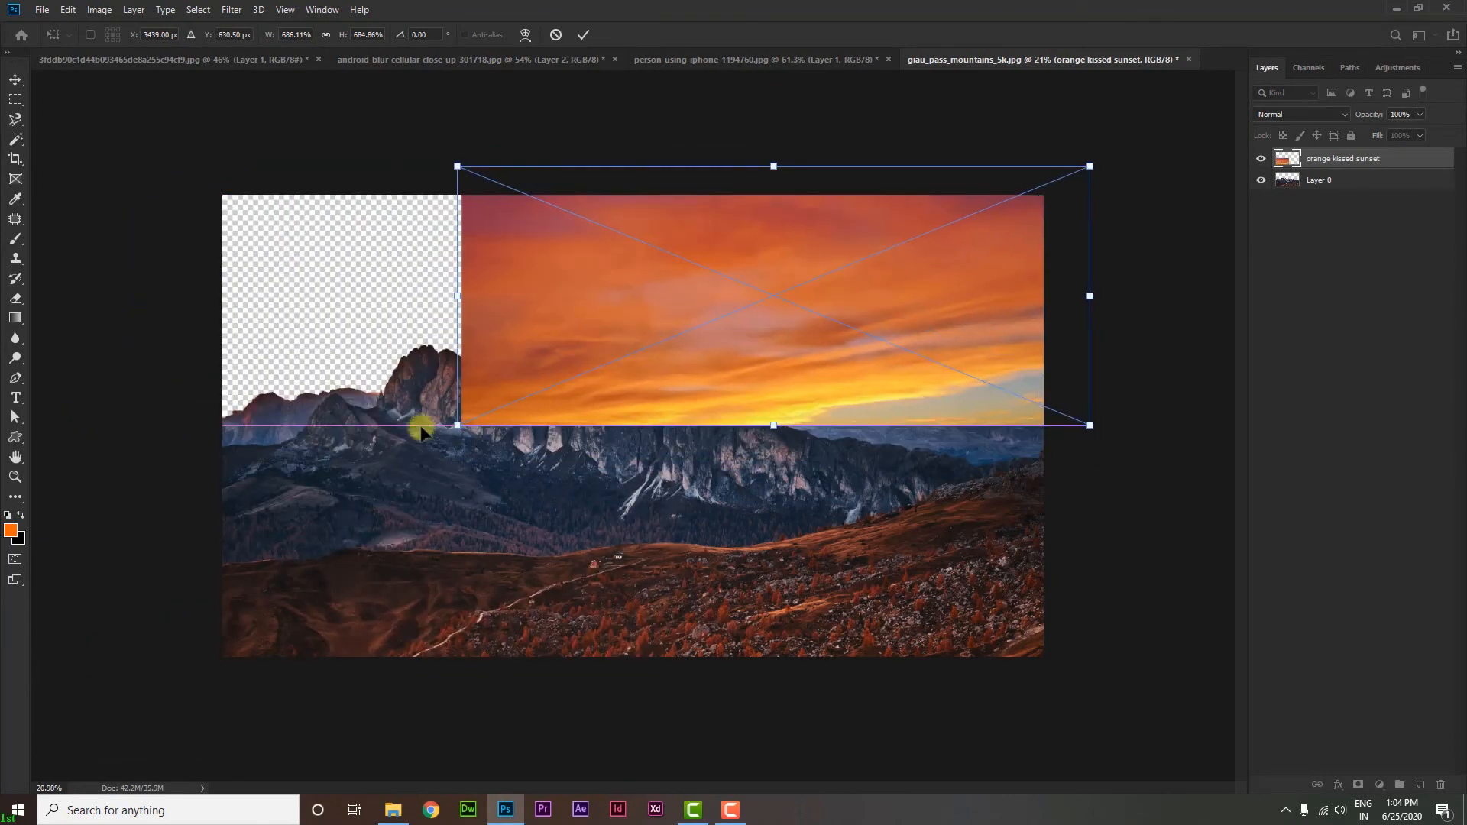
left_click_drag(459, 426, 194, 532)
left_click_drag(535, 419, 491, 406)
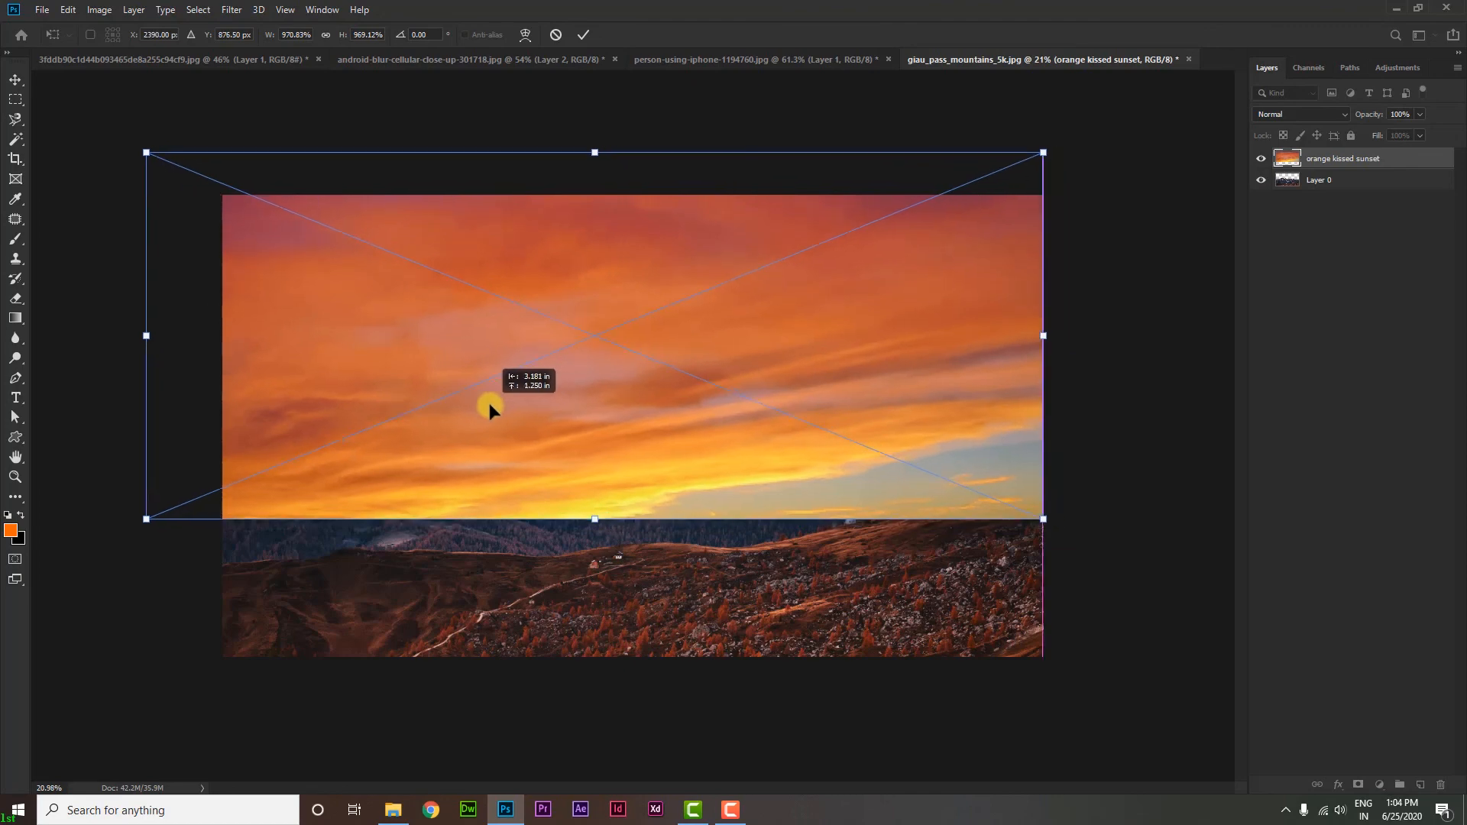
Commit the placed sunset image and move its layer below Layer 0, behind the mountains
mouse_move(1375, 230)
left_mouse_down()
mouse_move(1376, 252)
mouse_move(1371, 229)
left_mouse_up()
scroll(752, 454, "down", 1)
scroll(819, 423, "up", 3)
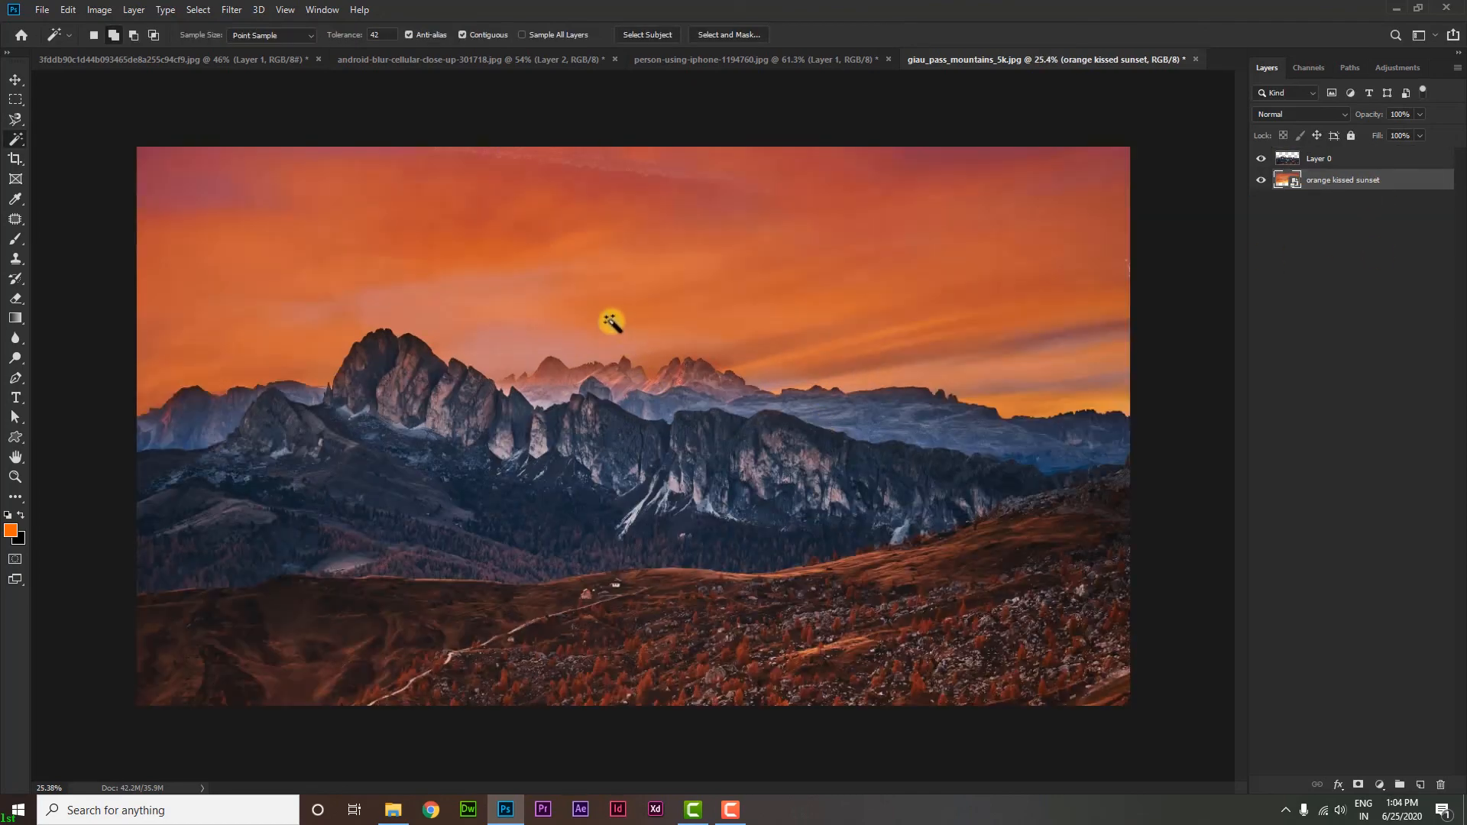
Shift the orange kissed sunset layer upward with the Move tool so its bright lower clouds sit along the mountain ridge
left_click(632, 314)
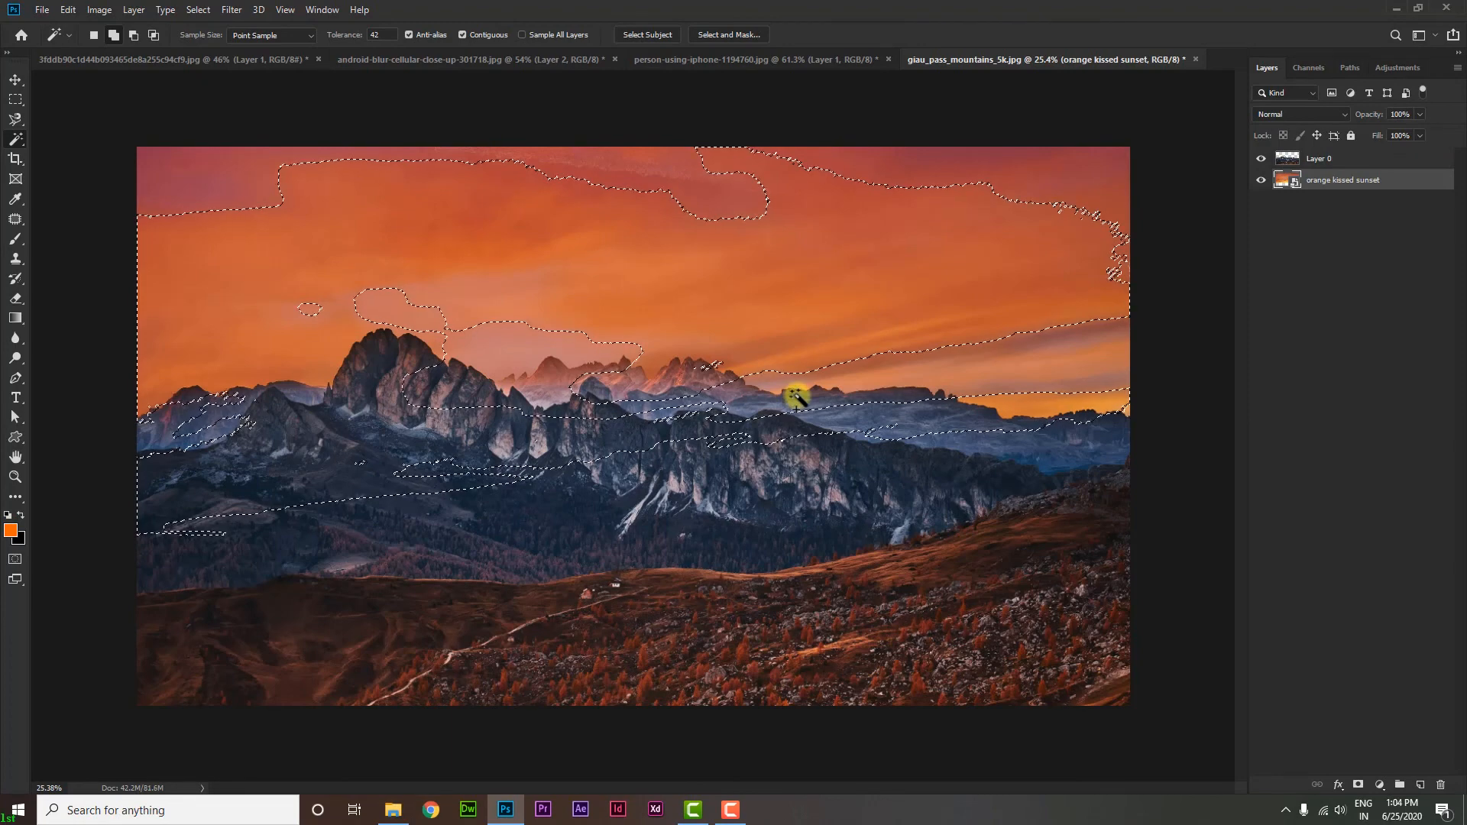
key("ctrl+d")
left_click(15, 79)
left_click_drag(609, 305, 645, 206)
scroll(639, 420, "down", 2)
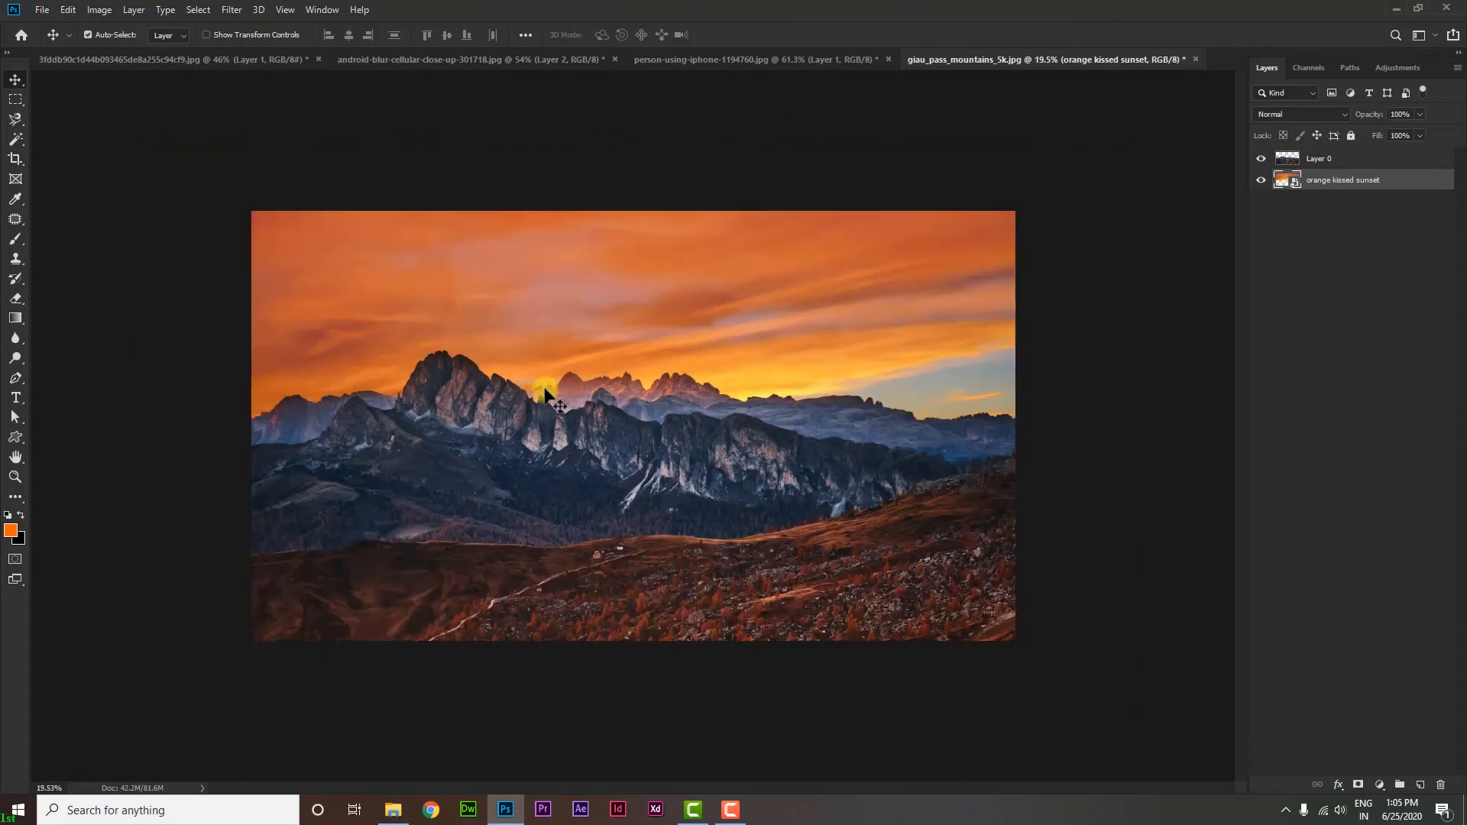
scroll(770, 488, "down", 1)
scroll(745, 480, "up", 1)
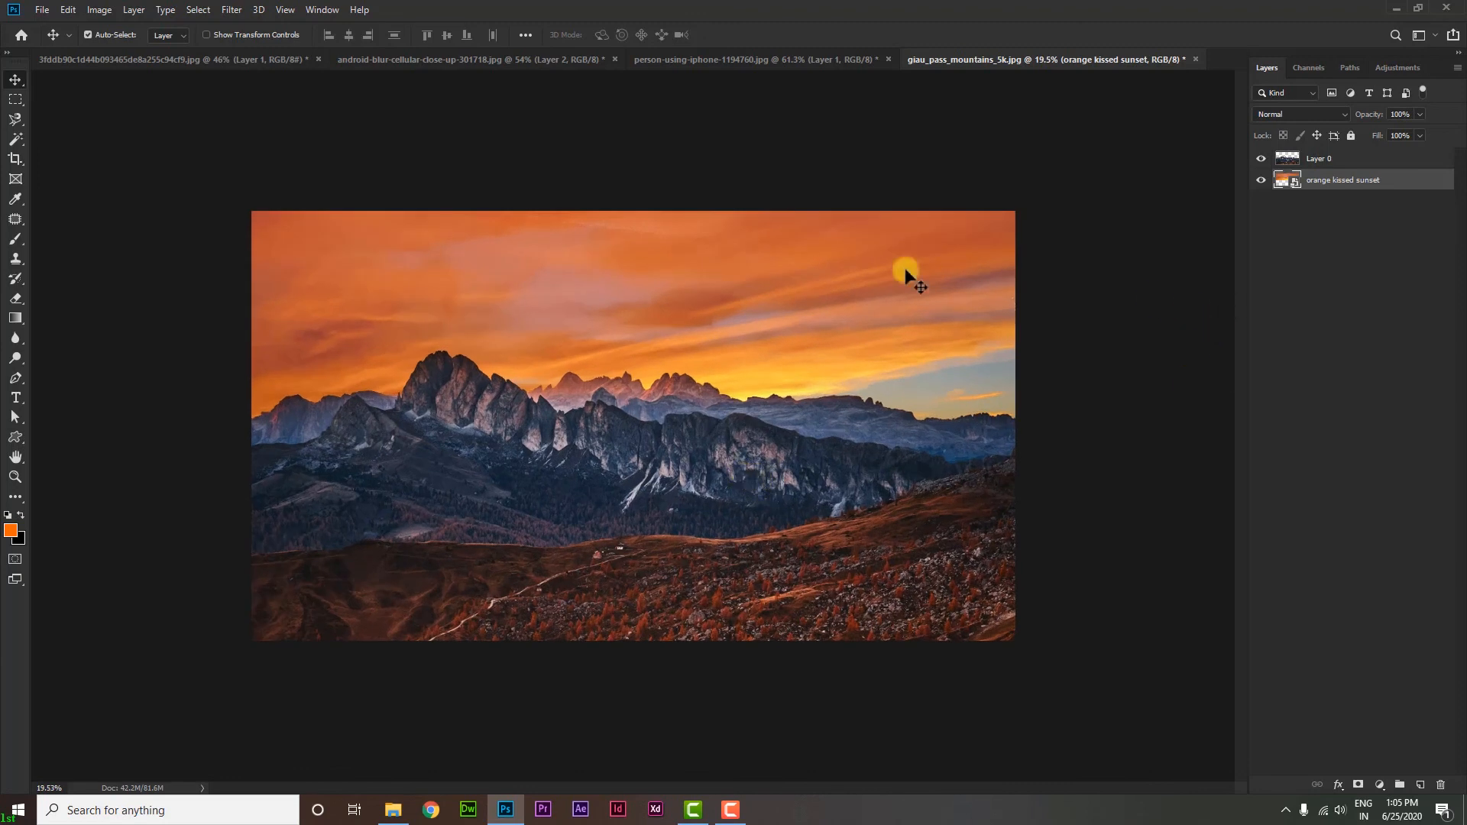